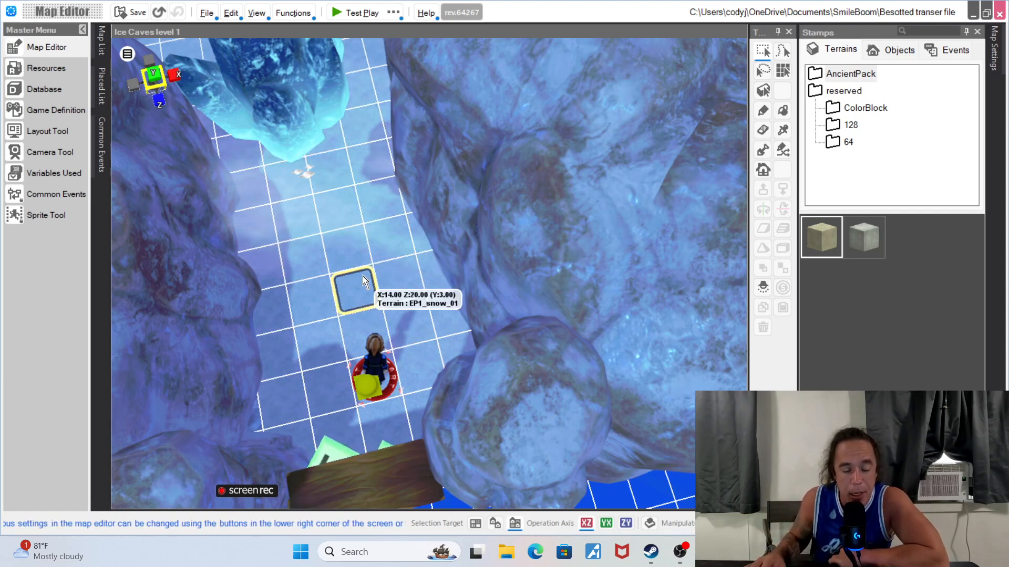
- Open the hanging ice crystal's event and review the first event sheet's command script through to its end
{"action": "mouse_move", "coordinate": [363, 274]}
{"action": "middle_mouse_down"}
{"action": "mouse_move", "coordinate": [354, 270]}
{"action": "mouse_move", "coordinate": [359, 276]}
{"action": "middle_mouse_up"}
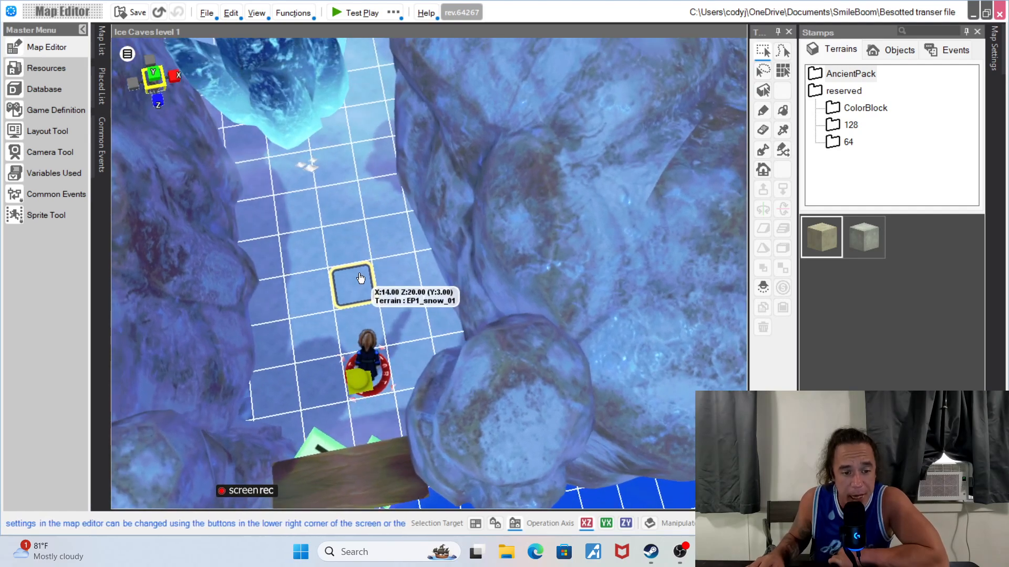
{"action": "mouse_move", "coordinate": [350, 242]}
{"action": "middle_mouse_down"}
{"action": "mouse_move", "coordinate": [353, 373]}
{"action": "mouse_move", "coordinate": [363, 337]}
{"action": "mouse_move", "coordinate": [360, 254]}
{"action": "middle_mouse_up"}
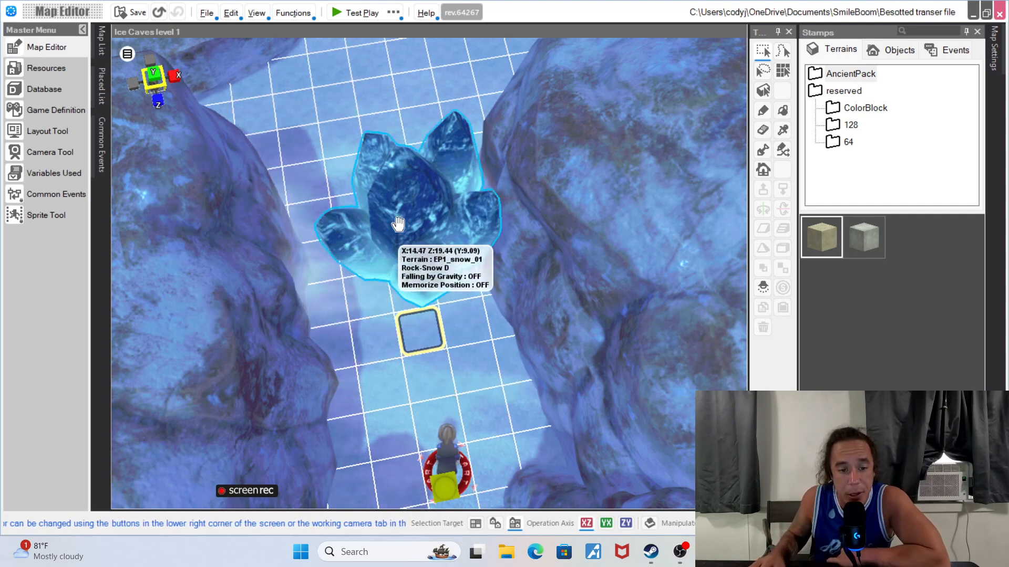
{"action": "left_click_drag", "start_coordinate": [411, 201], "coordinate": [405, 201]}
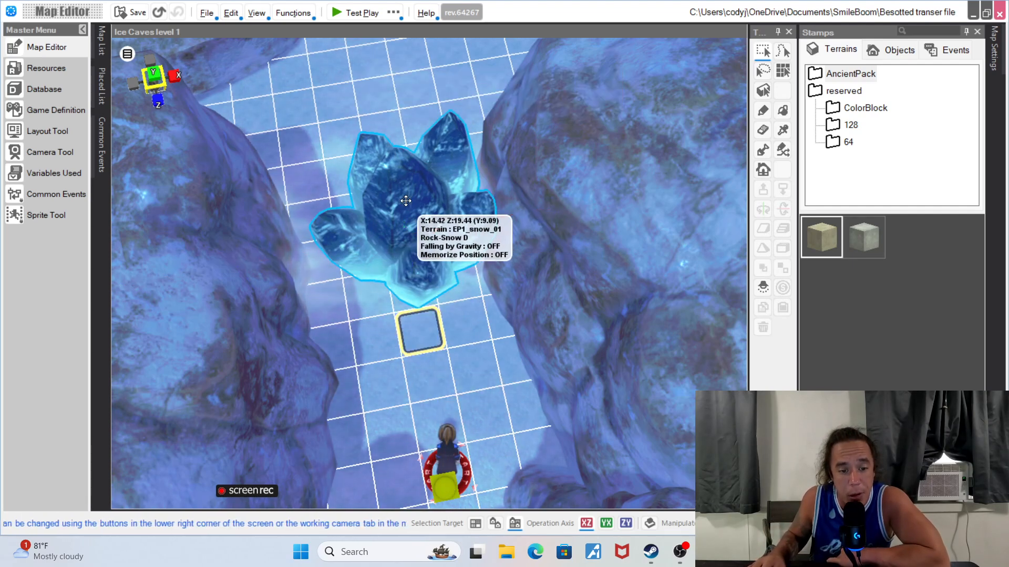
{"action": "left_click", "coordinate": [406, 201]}
{"action": "double_click", "coordinate": [406, 201]}
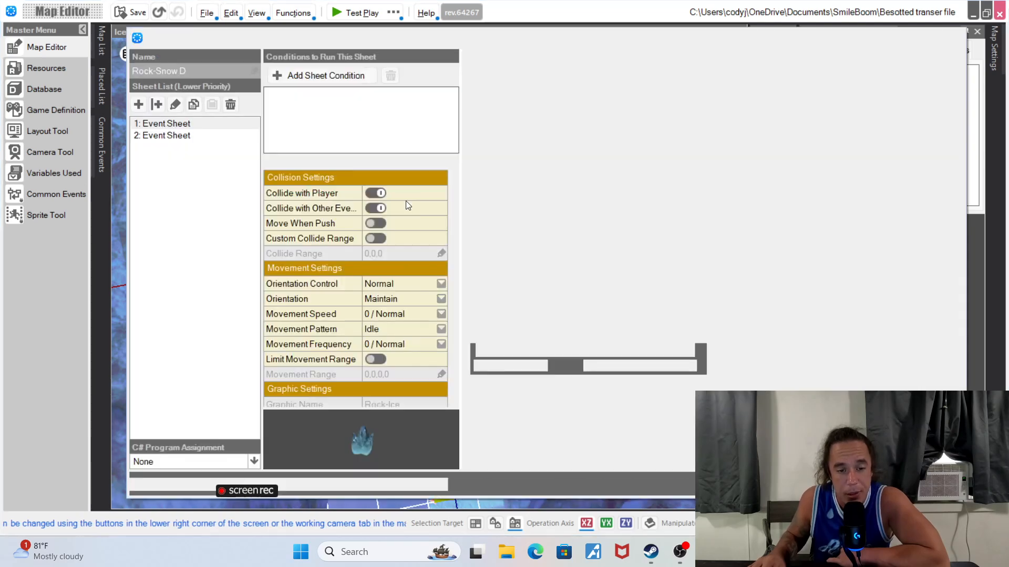
{"action": "scroll", "coordinate": [868, 251], "scroll_direction": "down", "scroll_amount": 6}
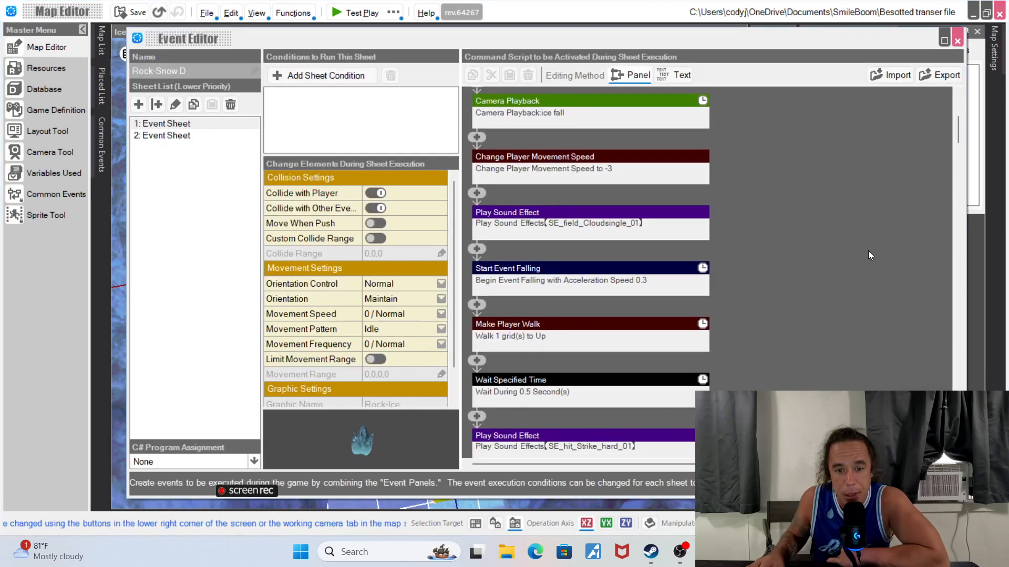
{"action": "scroll", "coordinate": [866, 255], "scroll_direction": "down", "scroll_amount": 5}
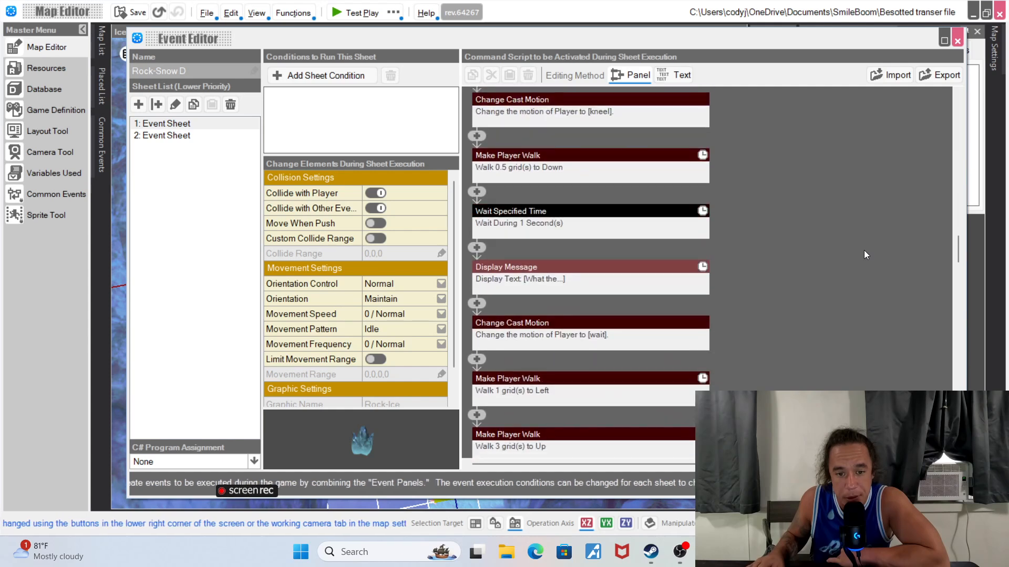
{"action": "scroll", "coordinate": [855, 223], "scroll_direction": "down", "scroll_amount": 2}
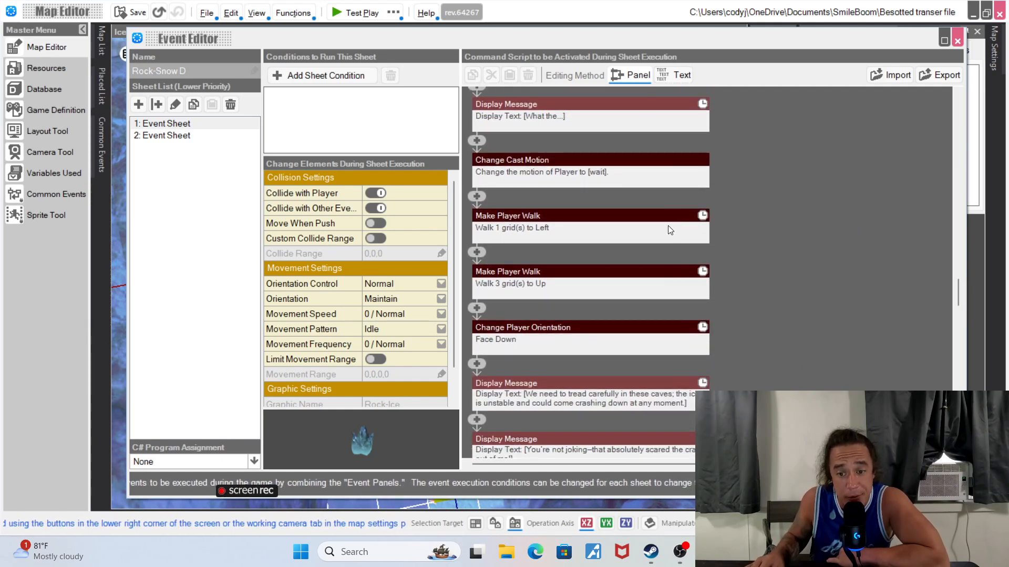
{"action": "scroll", "coordinate": [780, 308], "scroll_direction": "down", "scroll_amount": 6}
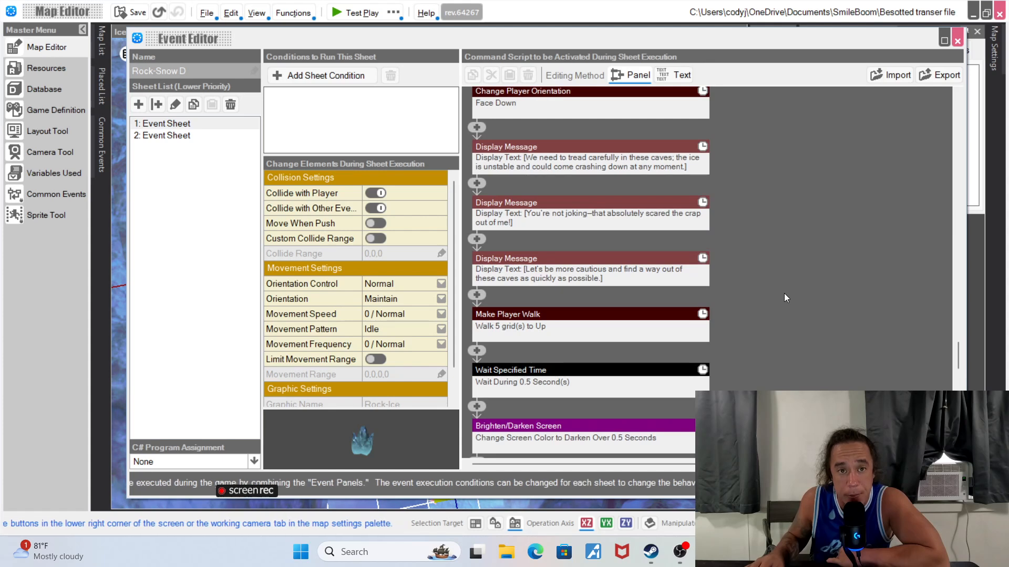
{"action": "scroll", "coordinate": [784, 292], "scroll_direction": "down", "scroll_amount": 4}
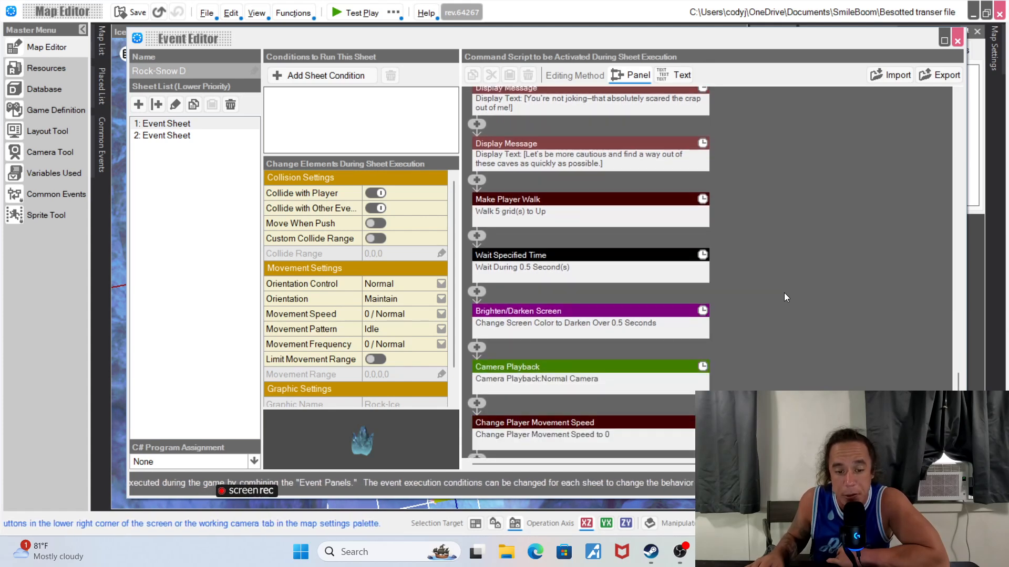
{"action": "scroll", "coordinate": [784, 296], "scroll_direction": "down", "scroll_amount": 3}
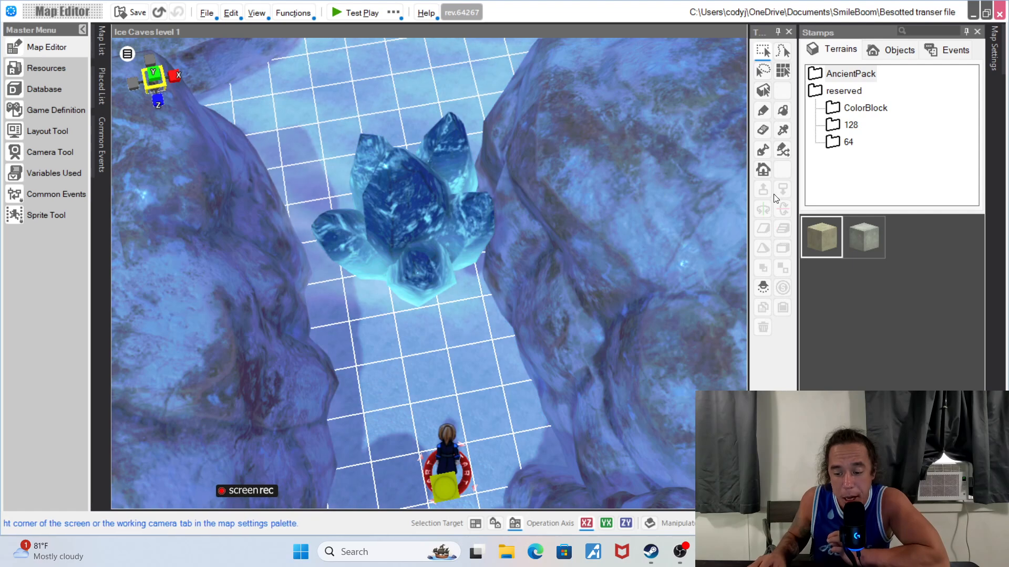
- Run a test play that skips the title, advance through all the falling-ice cutscene's messages, and close the player
{"action": "left_click", "coordinate": [393, 12]}
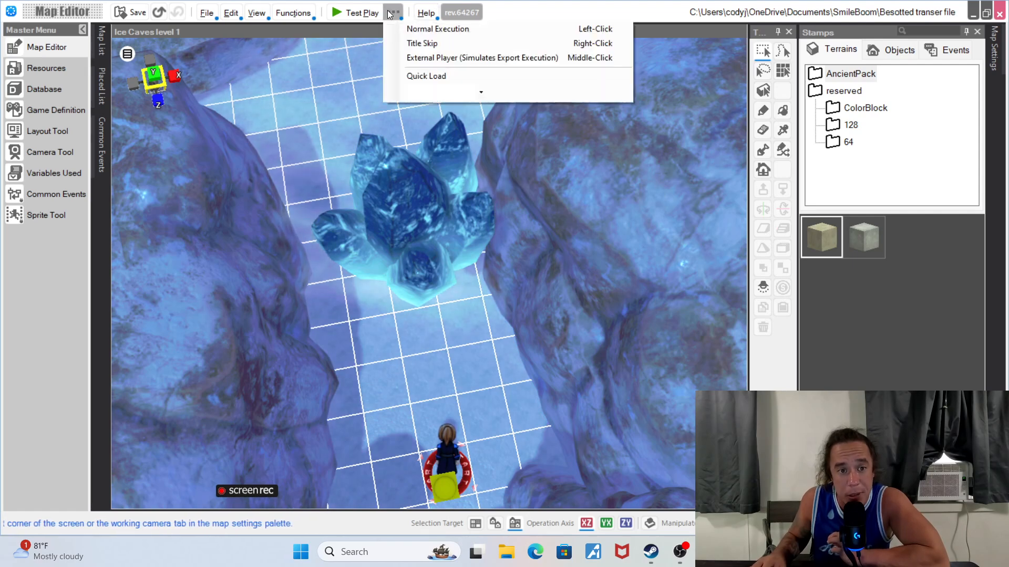
{"action": "left_click", "coordinate": [537, 43]}
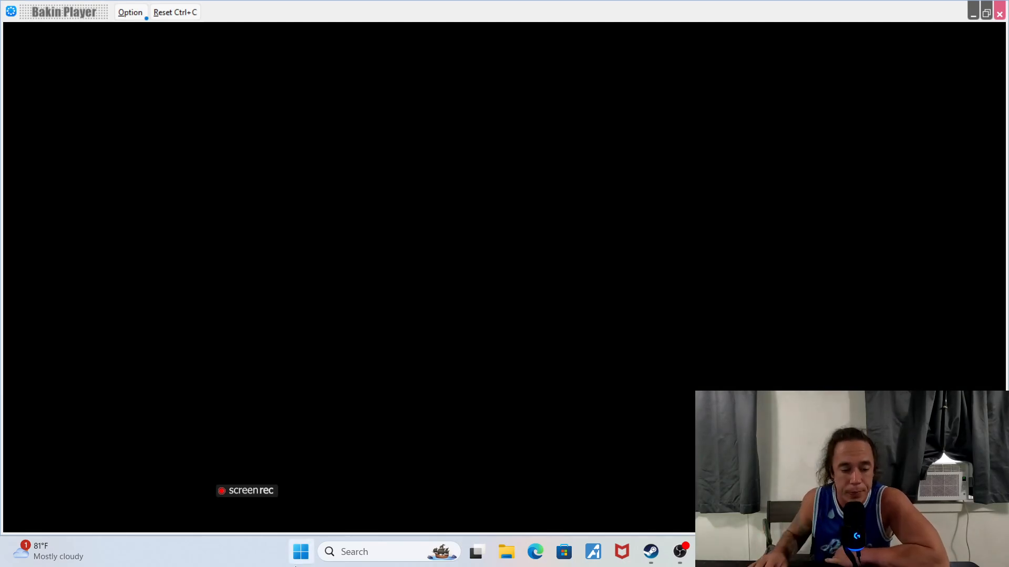
{"action": "left_click_drag", "start_coordinate": [258, 493], "coordinate": [235, 547]}
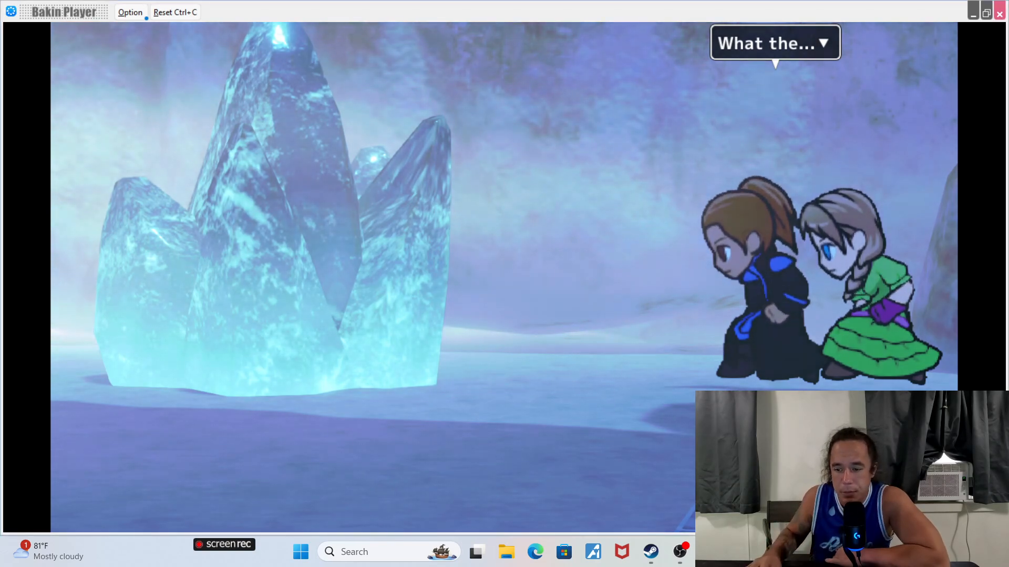
{"action": "key", "text": "Return"}
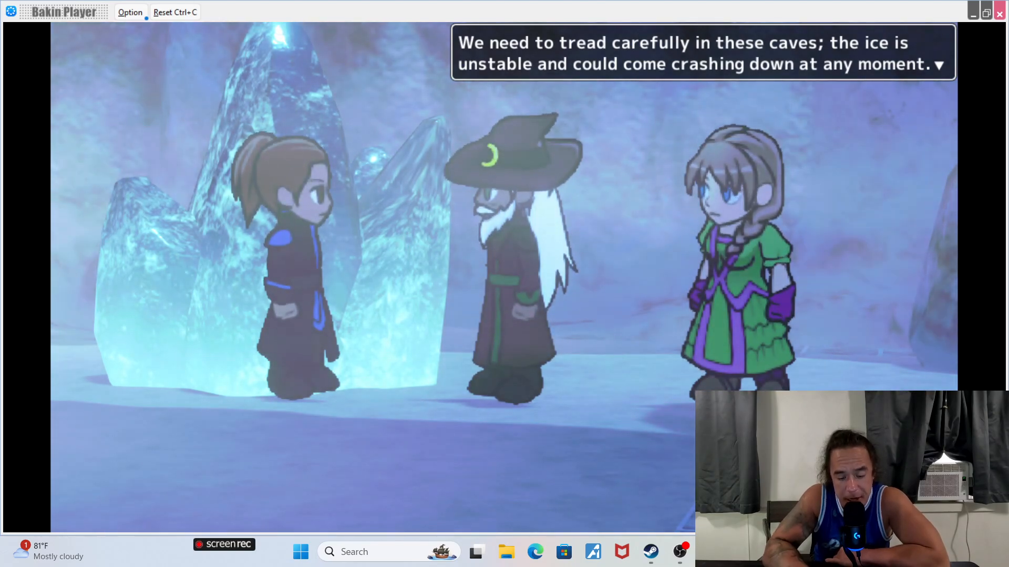
{"action": "key", "text": "Return"}
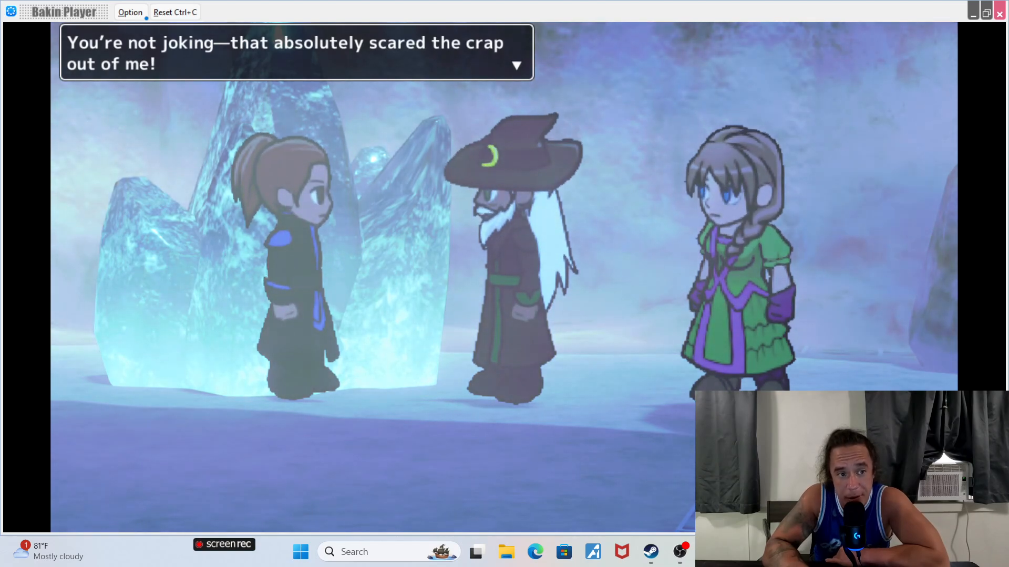
{"action": "key", "text": "Return"}
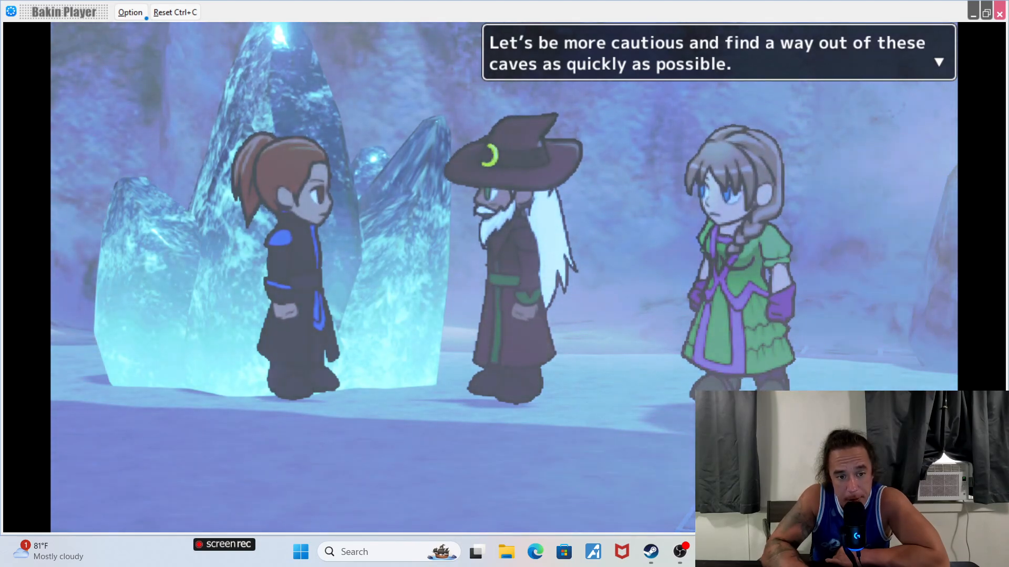
{"action": "key", "text": "Return"}
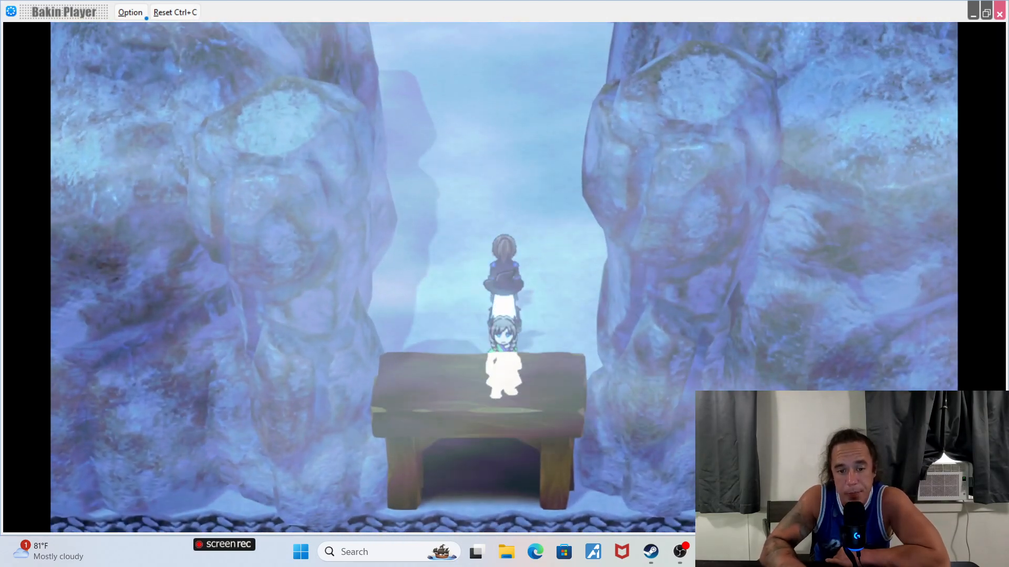
{"action": "left_click", "coordinate": [999, 14]}
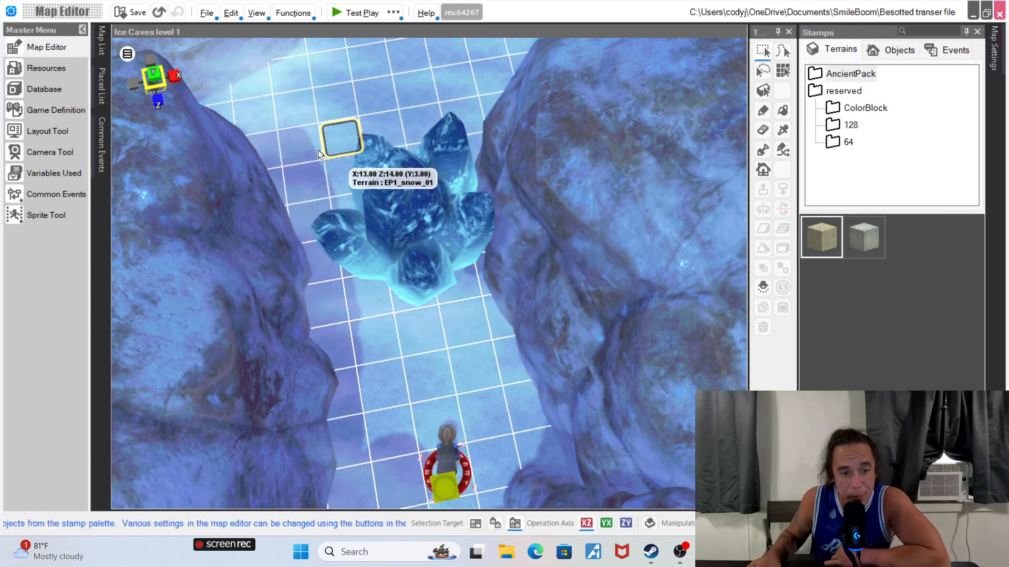
- Select the hanging ice crystal and reopen its event for review
{"action": "middle_click_drag", "start_coordinate": [288, 122], "coordinate": [308, 111]}
{"action": "left_click", "coordinate": [457, 188]}
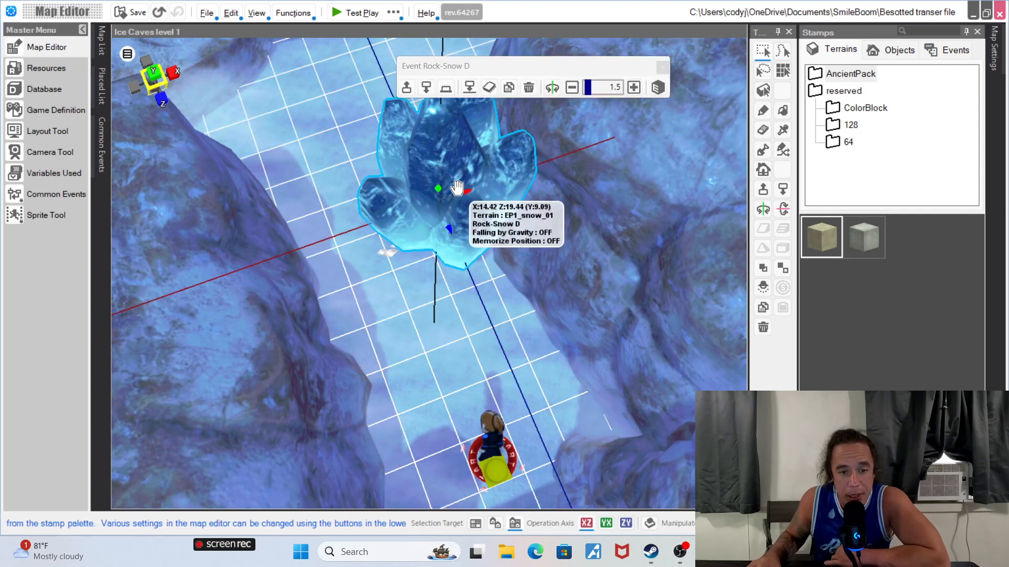
{"action": "double_click", "coordinate": [457, 188]}
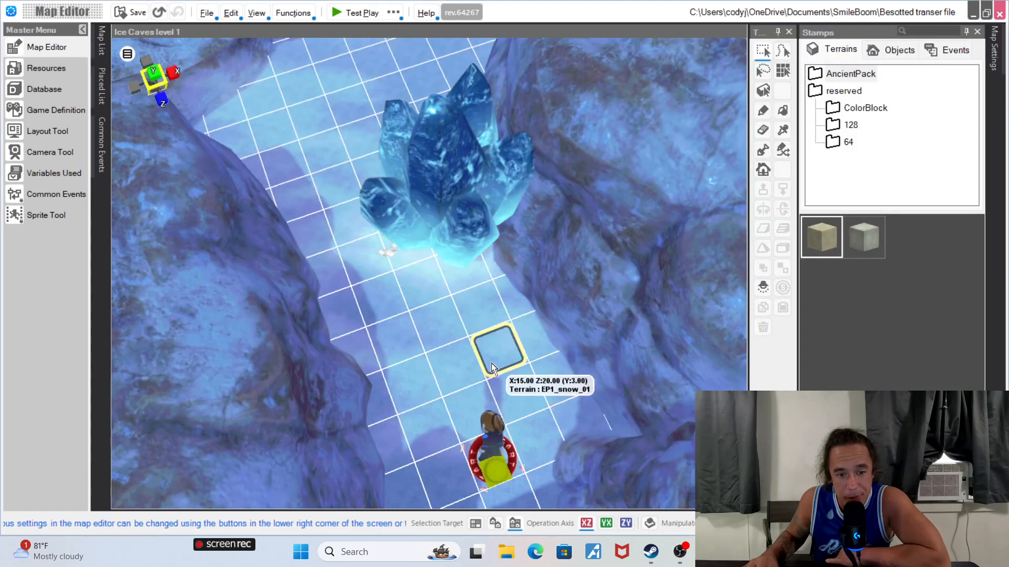
- Review the ice fall camera of Ice Caves level 1 in the Camera Tool and return to the map
{"action": "mouse_move", "coordinate": [489, 363]}
{"action": "middle_mouse_down"}
{"action": "mouse_move", "coordinate": [452, 363]}
{"action": "mouse_move", "coordinate": [473, 368]}
{"action": "middle_mouse_up"}
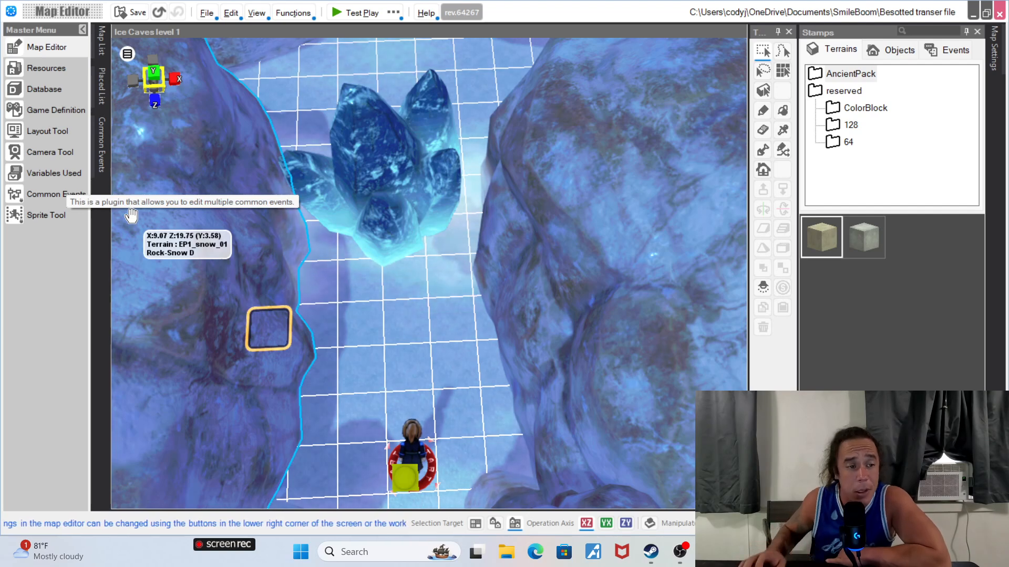
{"action": "left_click", "coordinate": [43, 153]}
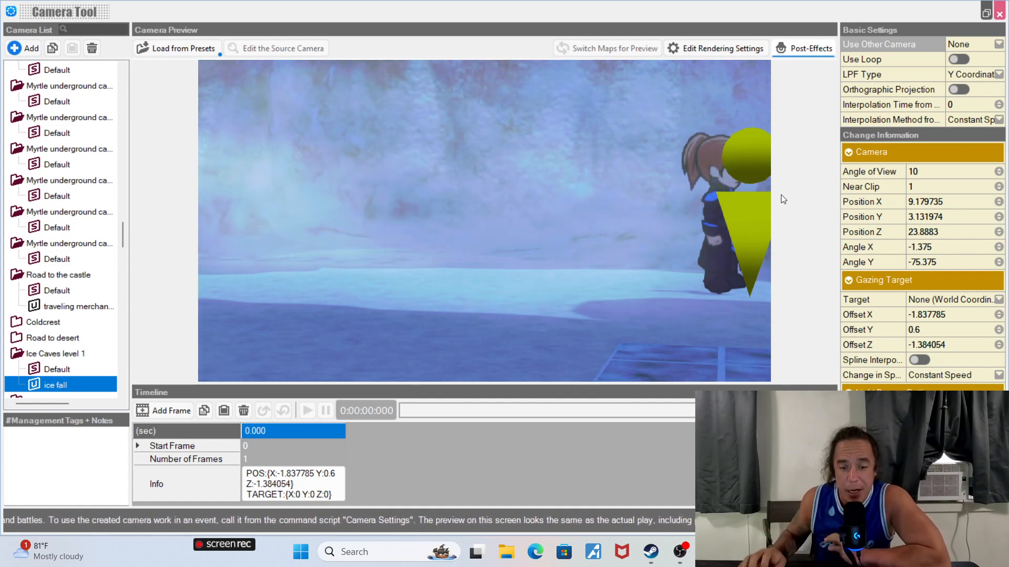
{"action": "left_click", "coordinate": [999, 13]}
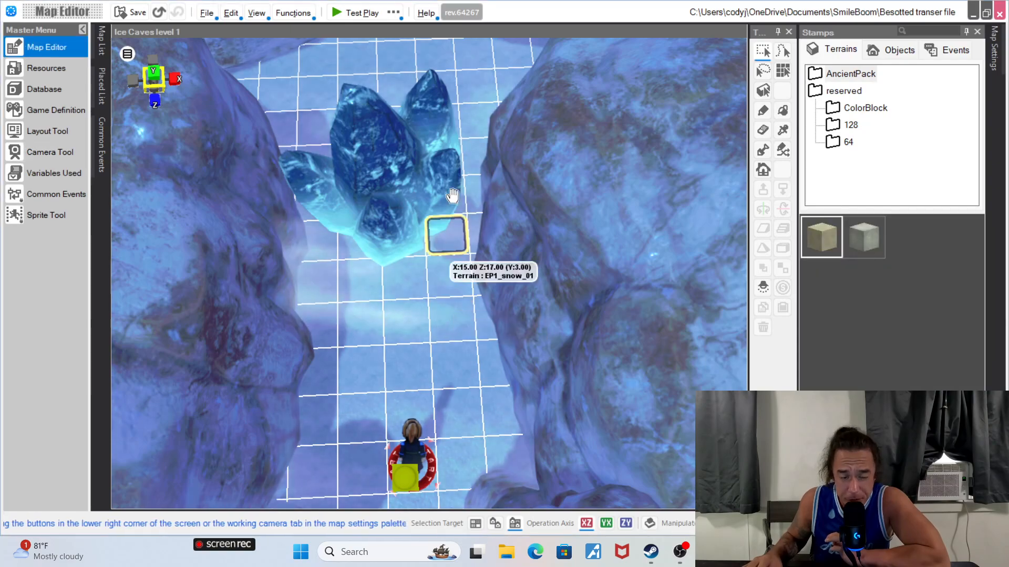
- Examine the Ice Caves level 1 layout around the hanging crystal and passage, and check the ice fall camera again
{"action": "right_click_drag", "start_coordinate": [447, 310], "coordinate": [465, 324]}
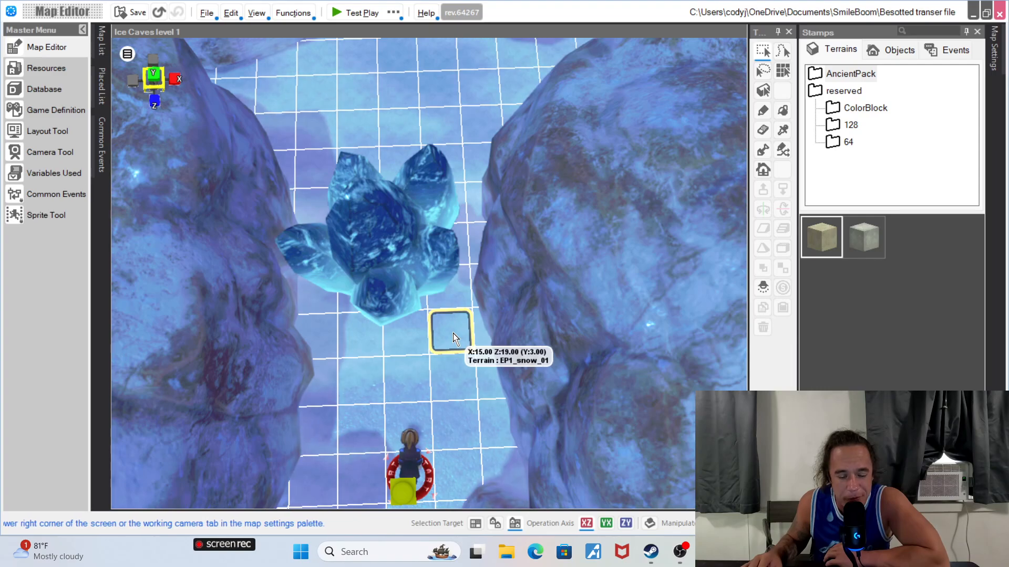
{"action": "right_click_drag", "start_coordinate": [452, 333], "coordinate": [430, 298]}
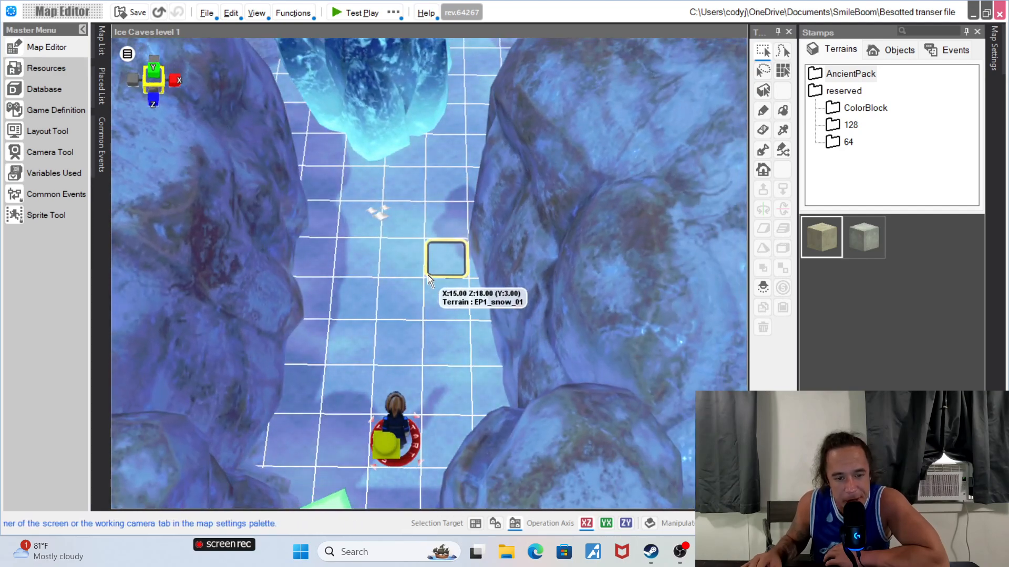
{"action": "mouse_move", "coordinate": [427, 274]}
{"action": "right_mouse_down"}
{"action": "mouse_move", "coordinate": [460, 280]}
{"action": "mouse_move", "coordinate": [470, 197]}
{"action": "mouse_move", "coordinate": [412, 216]}
{"action": "mouse_move", "coordinate": [437, 283]}
{"action": "right_mouse_up"}
{"action": "scroll", "coordinate": [437, 282], "scroll_direction": "down", "scroll_amount": 10}
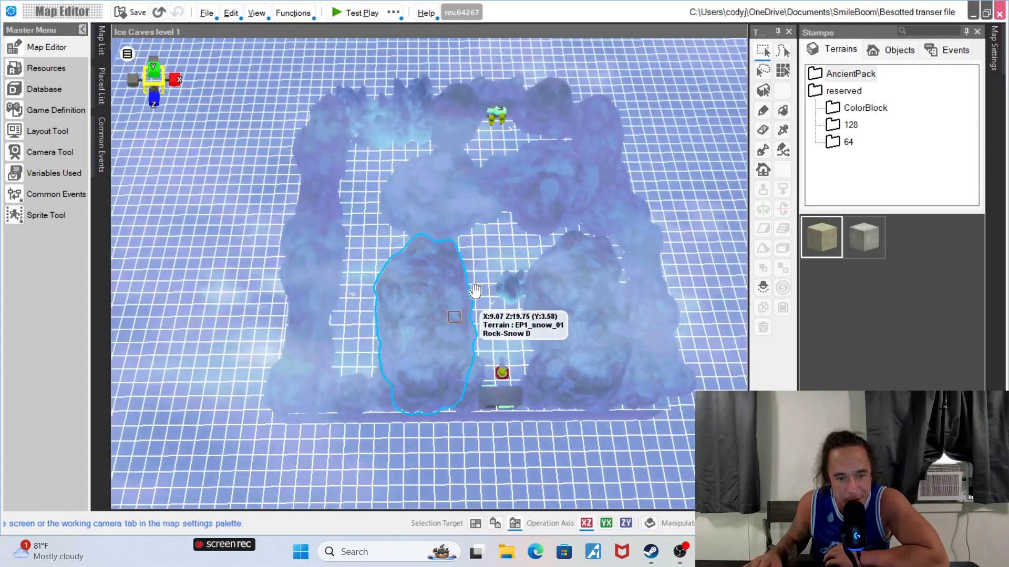
{"action": "right_click_drag", "start_coordinate": [474, 291], "coordinate": [479, 123]}
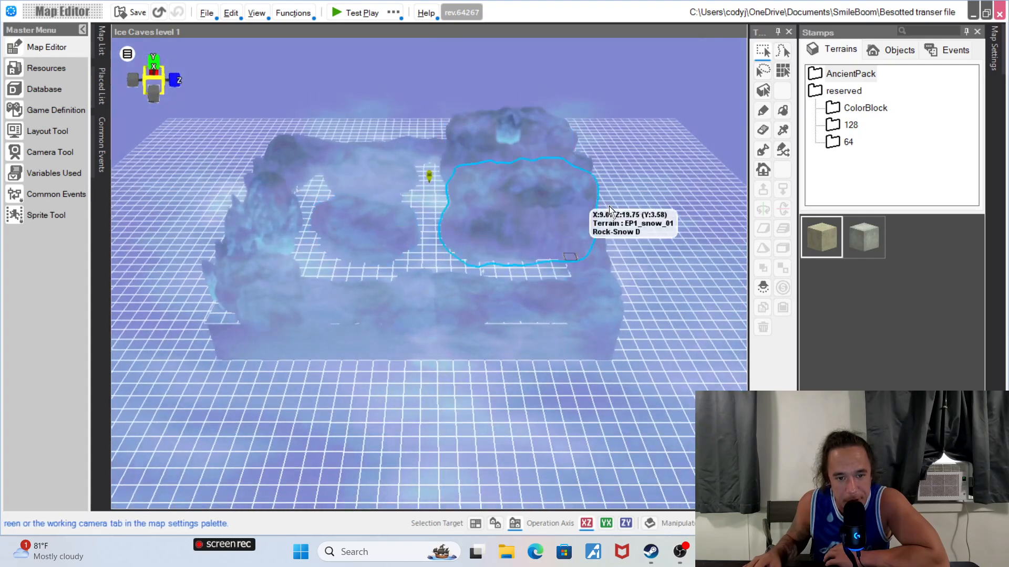
{"action": "right_click_drag", "start_coordinate": [592, 248], "coordinate": [476, 279]}
{"action": "scroll", "coordinate": [476, 279], "scroll_direction": "up", "scroll_amount": 10}
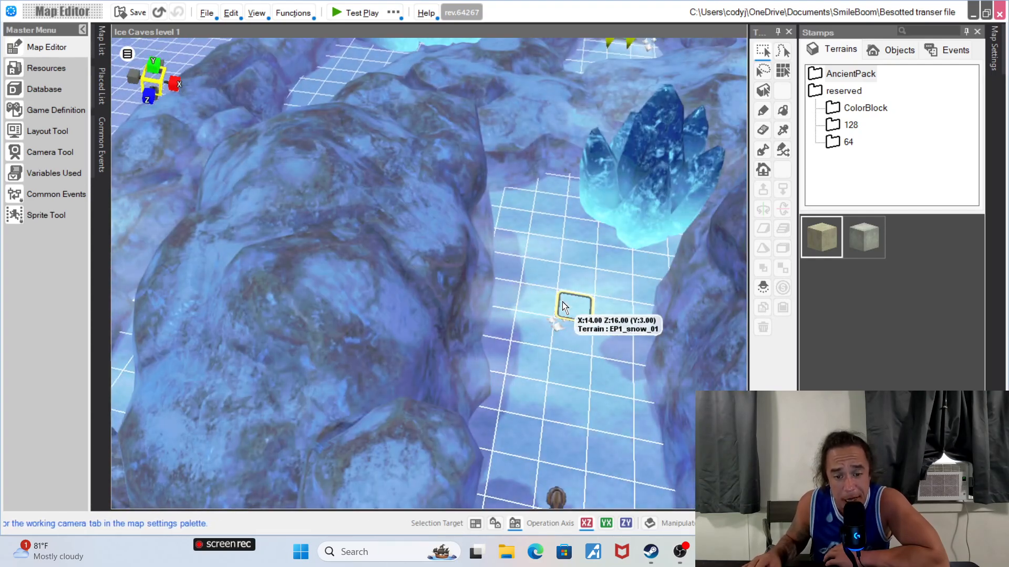
{"action": "middle_click_drag", "start_coordinate": [562, 301], "coordinate": [550, 276]}
{"action": "right_click_drag", "start_coordinate": [481, 257], "coordinate": [503, 267]}
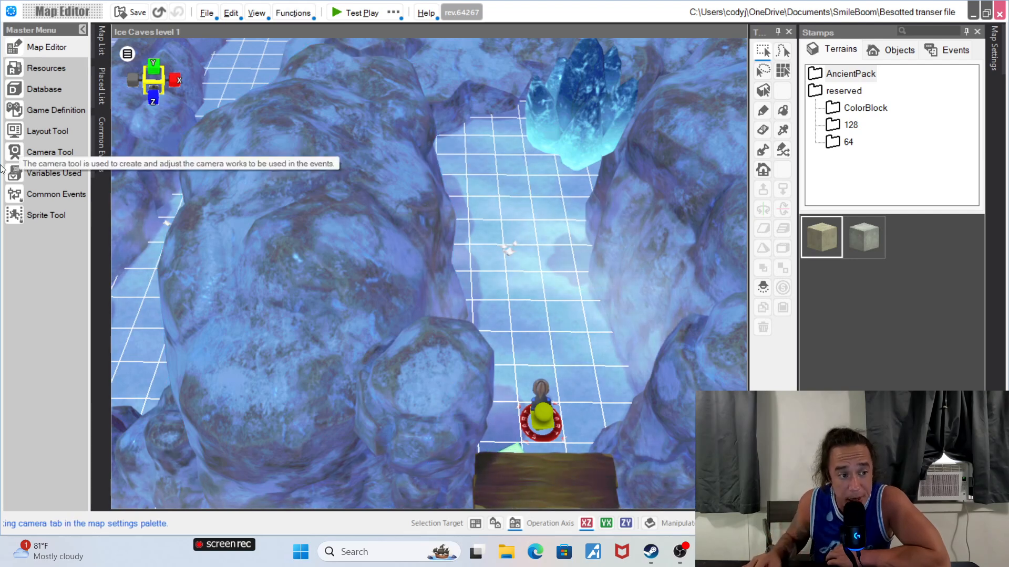
{"action": "left_click", "coordinate": [74, 153]}
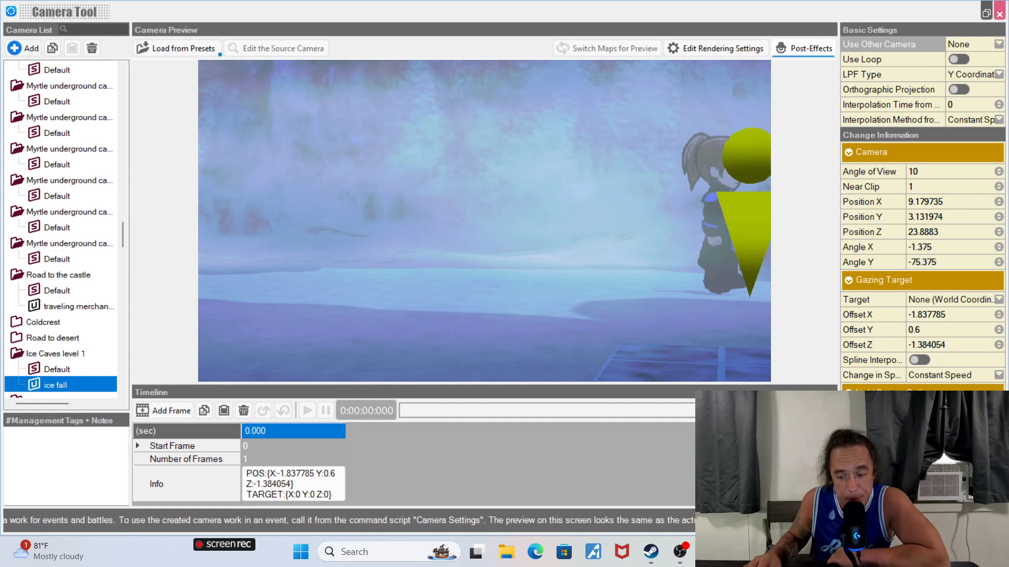
{"action": "left_click", "coordinate": [999, 13]}
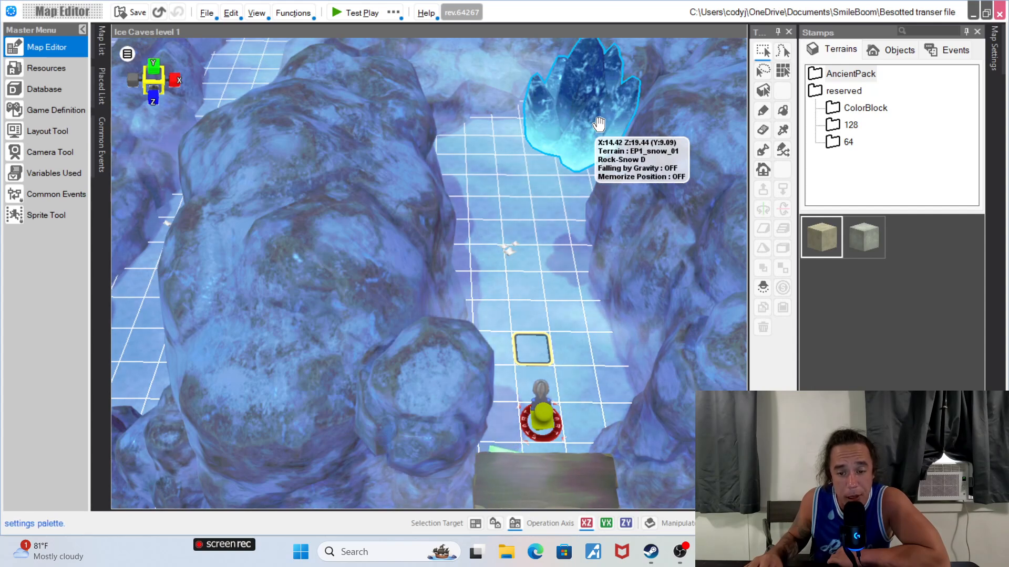
- Search the object stamps for "rocks" and place the blue ice crystal on the snow just ahead of the player start
{"action": "left_click", "coordinate": [855, 110]}
{"action": "left_click", "coordinate": [906, 49]}
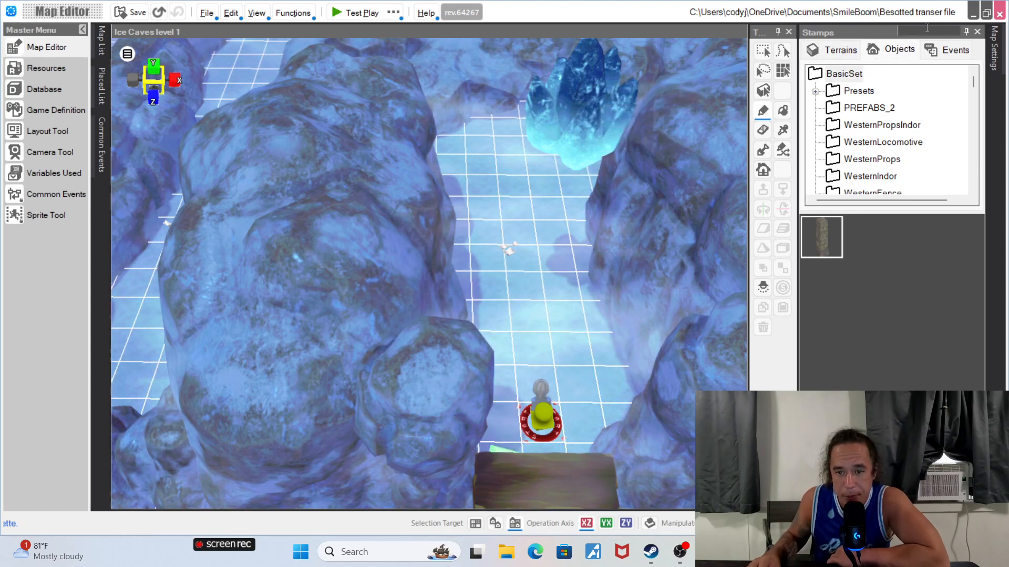
{"action": "left_click", "coordinate": [927, 29]}
{"action": "type", "text": "rocks"}
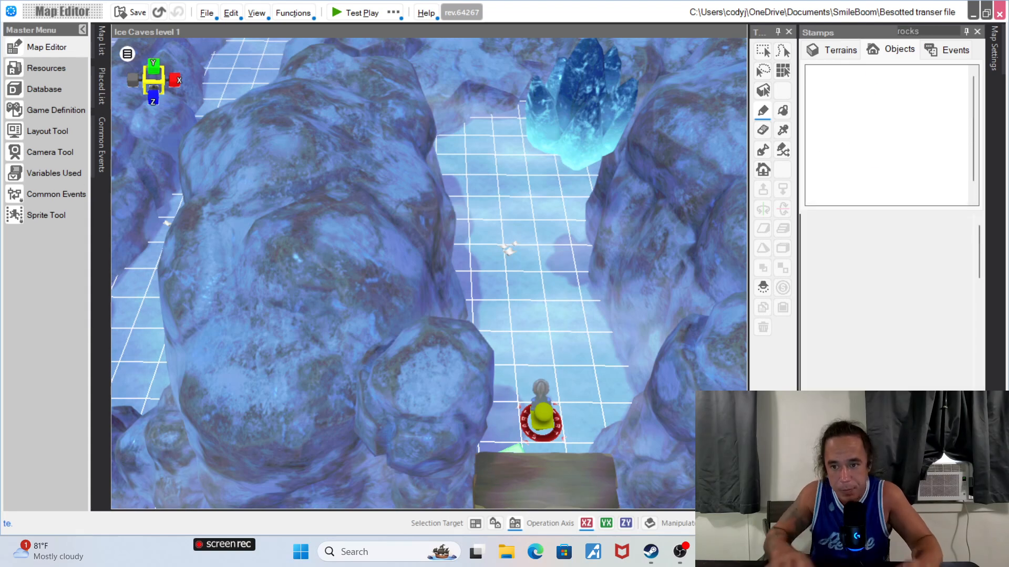
{"action": "left_click", "coordinate": [814, 368]}
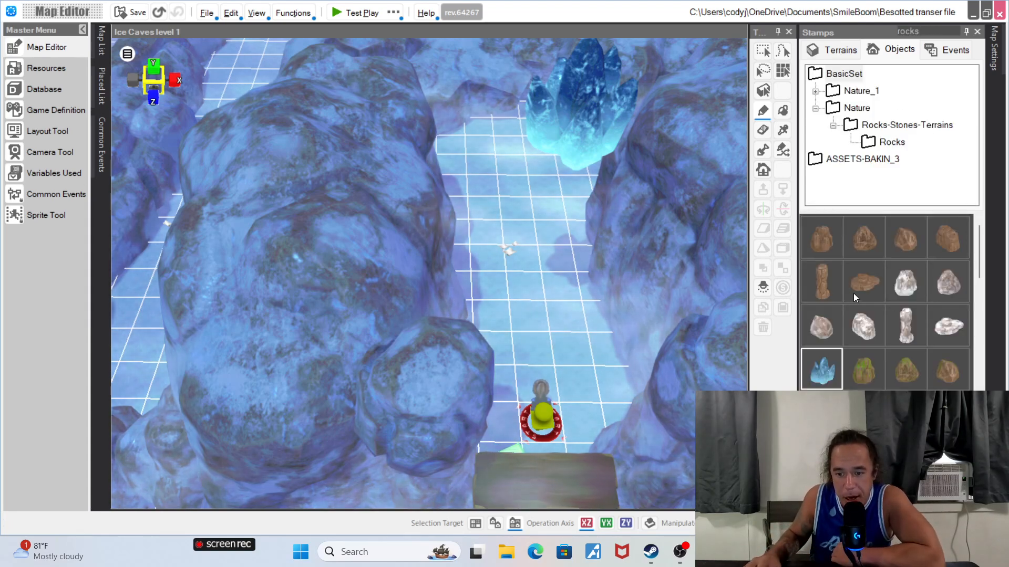
{"action": "left_click", "coordinate": [538, 339]}
{"action": "right_click", "coordinate": [581, 364]}
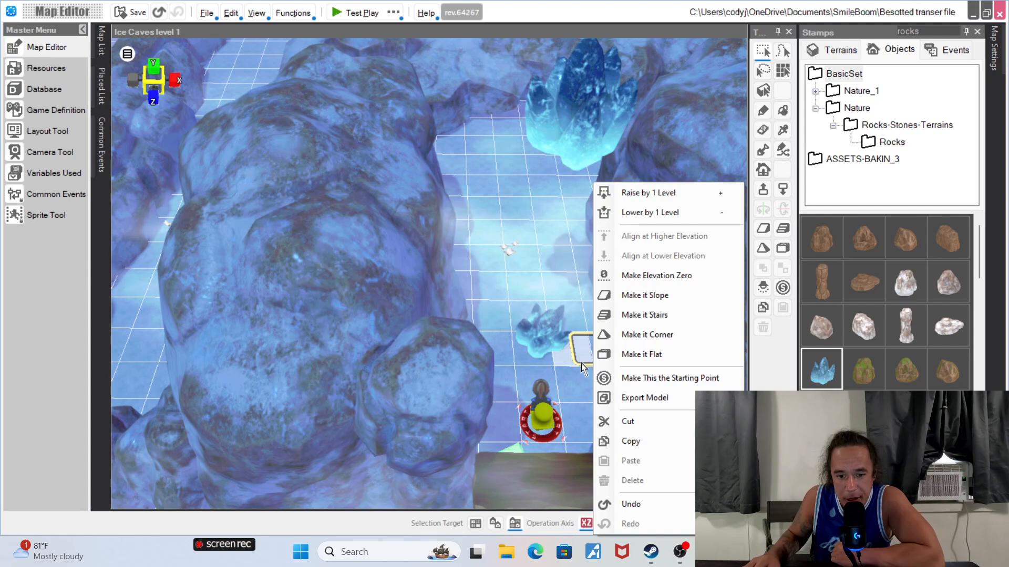
- Move the small ice crystal off the snow to a height of about 7.72, just in front of the hanging crystal
{"action": "left_click", "coordinate": [581, 364]}
{"action": "scroll", "coordinate": [578, 380], "scroll_direction": "up", "scroll_amount": 1}
{"action": "mouse_move", "coordinate": [600, 371]}
{"action": "middle_mouse_down"}
{"action": "mouse_move", "coordinate": [585, 361]}
{"action": "mouse_move", "coordinate": [605, 378]}
{"action": "middle_mouse_up"}
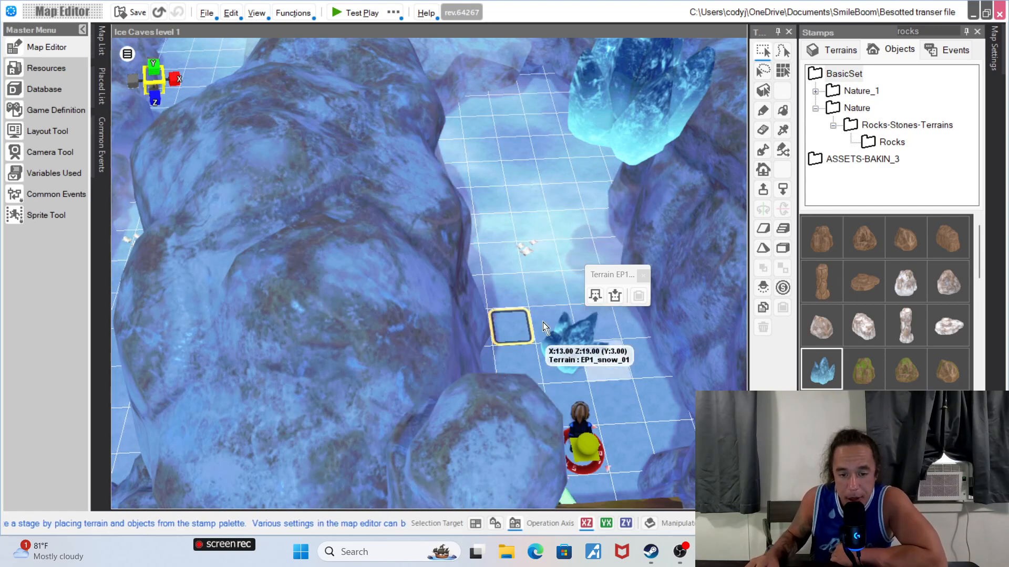
{"action": "middle_click_drag", "start_coordinate": [611, 384], "coordinate": [599, 386]}
{"action": "left_click", "coordinate": [560, 361]}
{"action": "left_click_drag", "start_coordinate": [560, 361], "coordinate": [591, 209]}
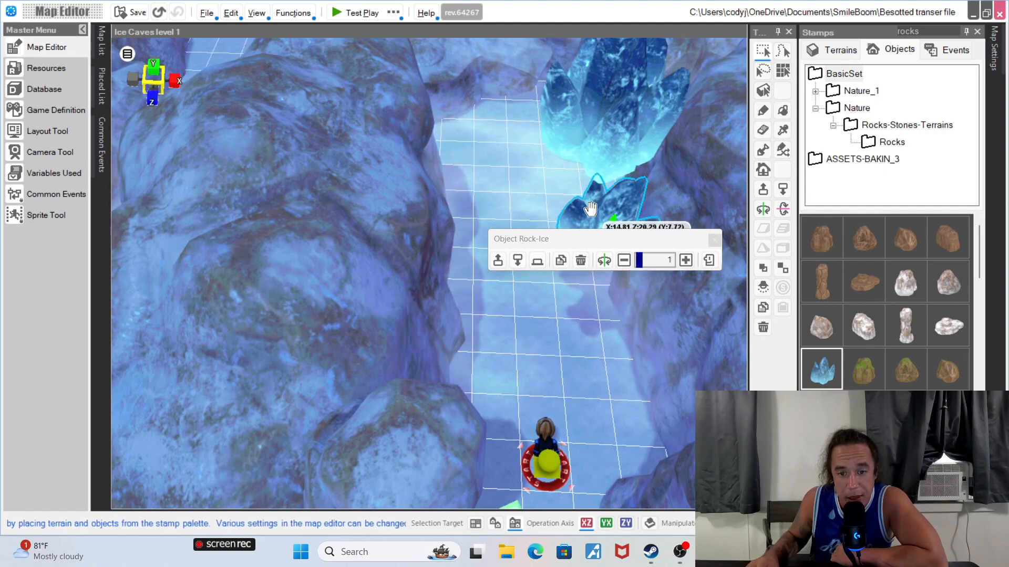
- Lower the small ice crystal slightly to a height of about 7.44 in front of the hanging crystal
{"action": "mouse_move", "coordinate": [565, 365]}
{"action": "middle_mouse_down"}
{"action": "mouse_move", "coordinate": [546, 341]}
{"action": "mouse_move", "coordinate": [570, 353]}
{"action": "mouse_move", "coordinate": [557, 355]}
{"action": "mouse_move", "coordinate": [562, 347]}
{"action": "middle_mouse_up"}
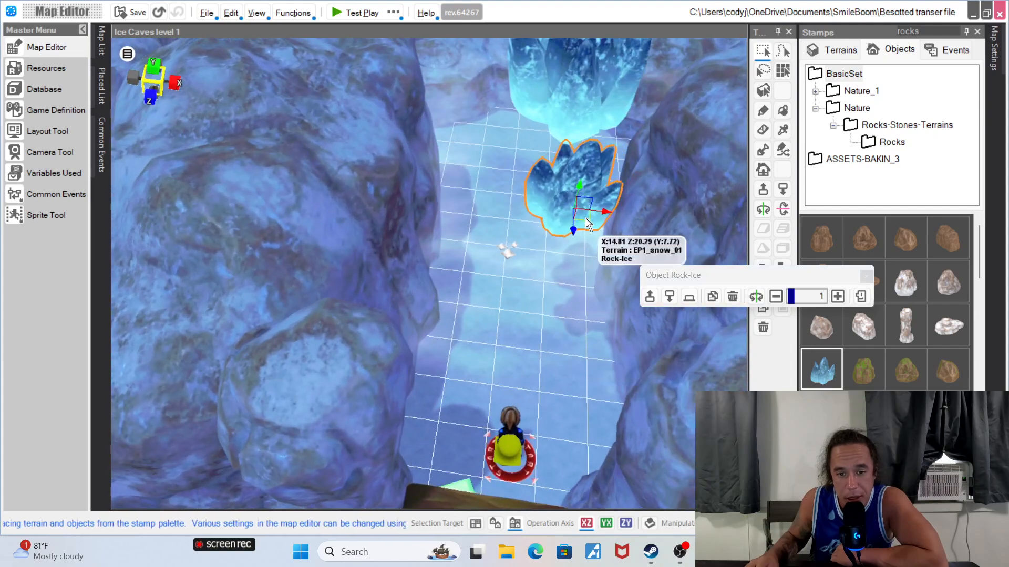
{"action": "middle_click_drag", "start_coordinate": [606, 219], "coordinate": [609, 239]}
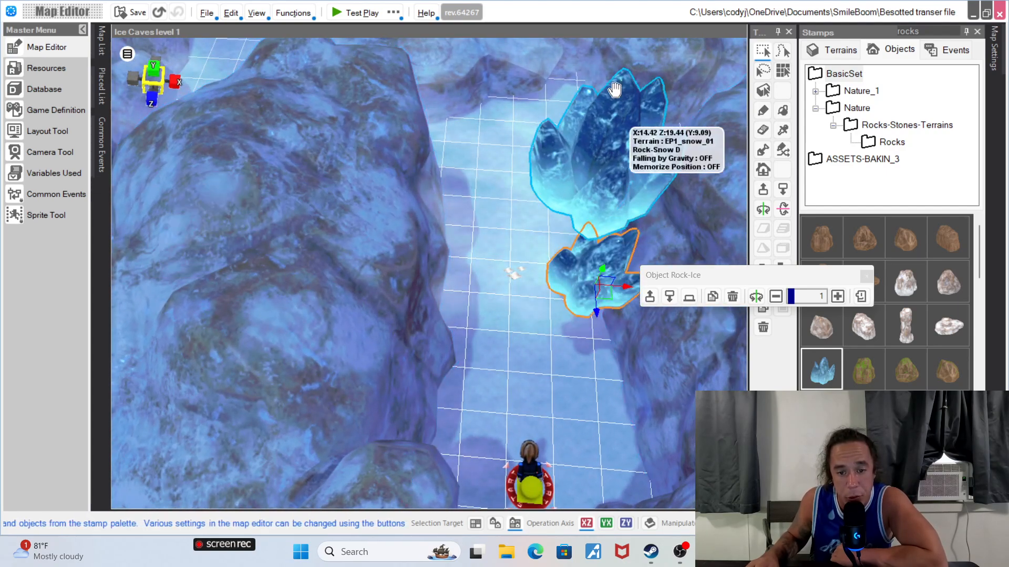
{"action": "middle_click_drag", "start_coordinate": [636, 306], "coordinate": [562, 316]}
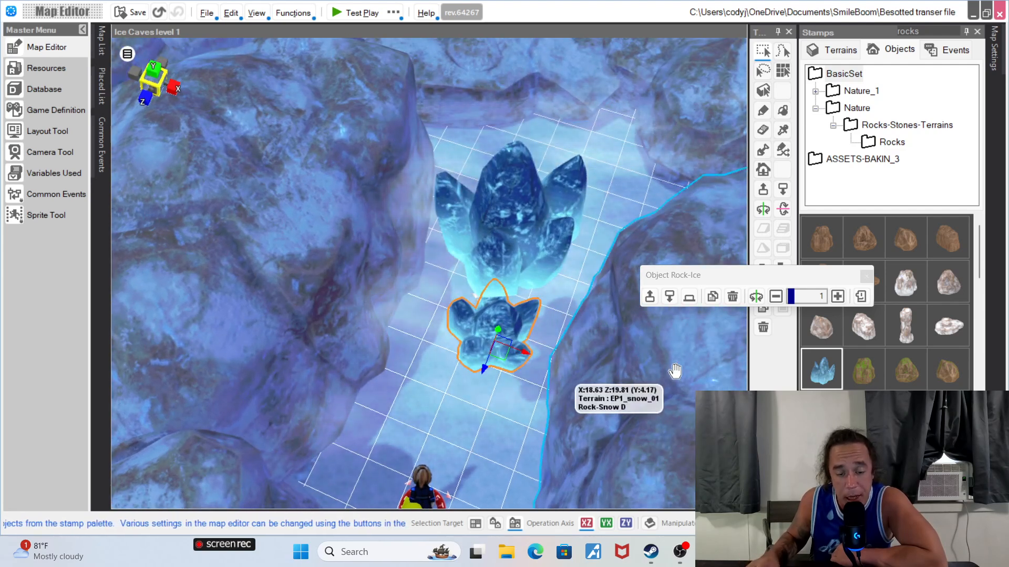
{"action": "mouse_move", "coordinate": [502, 337]}
{"action": "left_mouse_down"}
{"action": "mouse_move", "coordinate": [505, 302]}
{"action": "mouse_move", "coordinate": [444, 261]}
{"action": "mouse_move", "coordinate": [444, 313]}
{"action": "mouse_move", "coordinate": [503, 341]}
{"action": "left_mouse_up"}
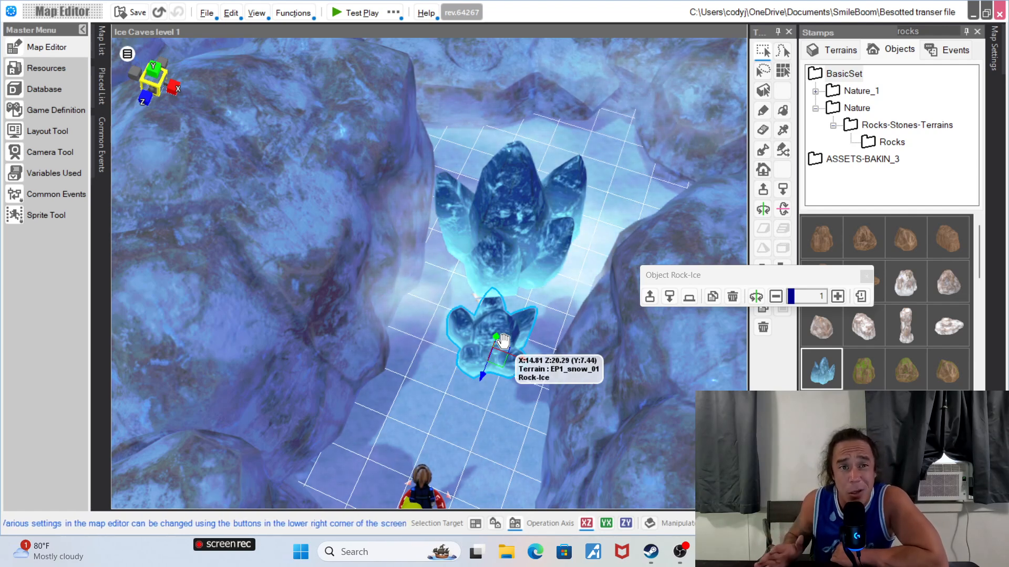
- Delete the small ice crystal in front of the hanging one
{"action": "right_click_drag", "start_coordinate": [496, 360], "coordinate": [488, 421]}
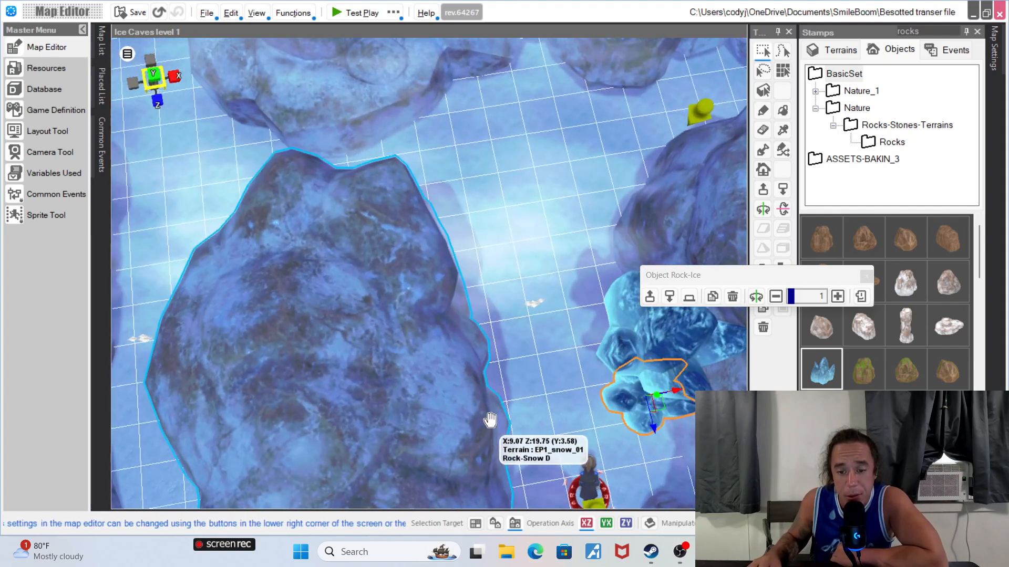
{"action": "middle_click_drag", "start_coordinate": [540, 401], "coordinate": [520, 386]}
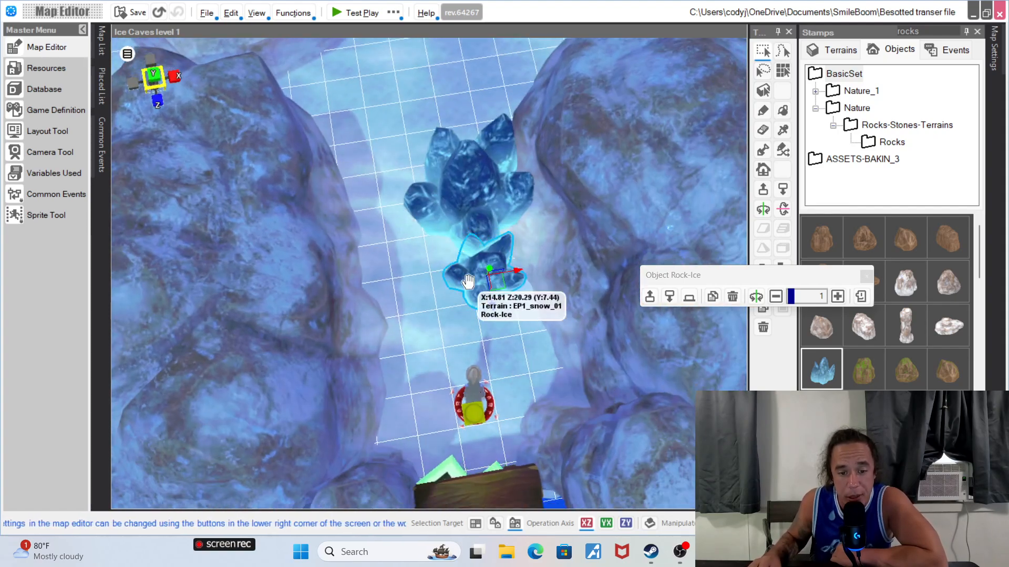
{"action": "right_click", "coordinate": [482, 290]}
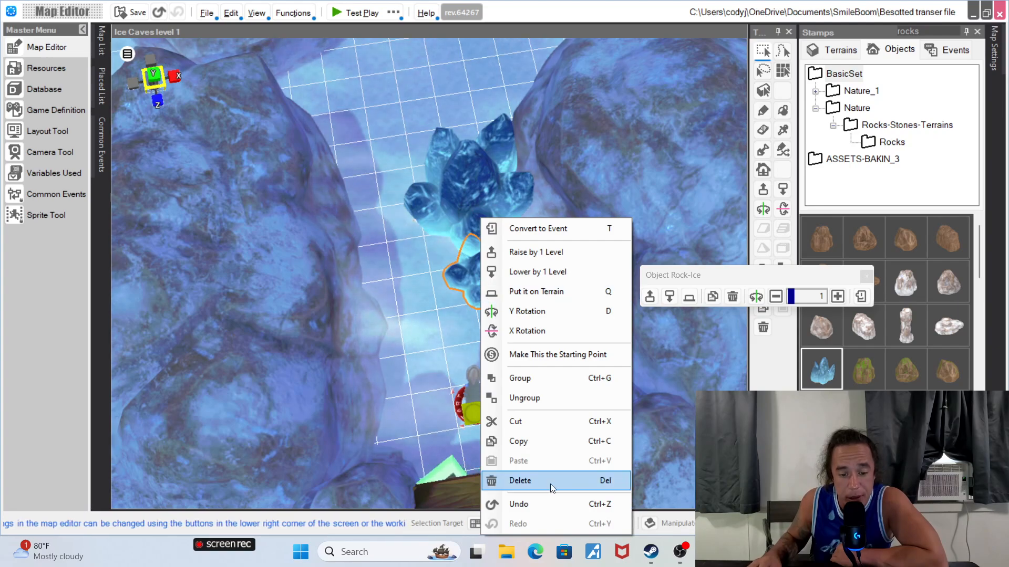
{"action": "left_click", "coordinate": [433, 308]}
{"action": "right_click_drag", "start_coordinate": [430, 313], "coordinate": [427, 227]}
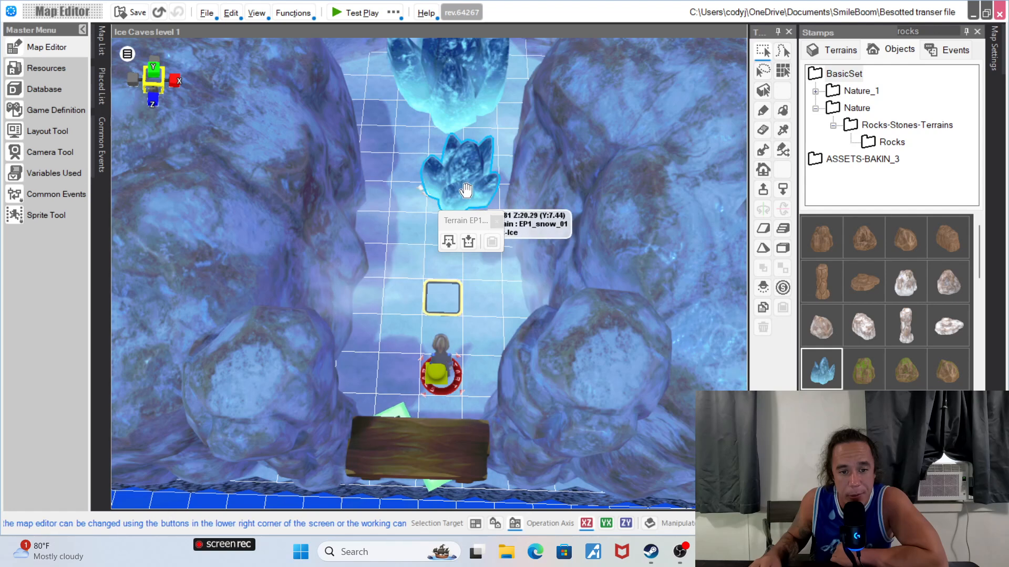
{"action": "left_click", "coordinate": [456, 178]}
{"action": "right_click", "coordinate": [462, 185]}
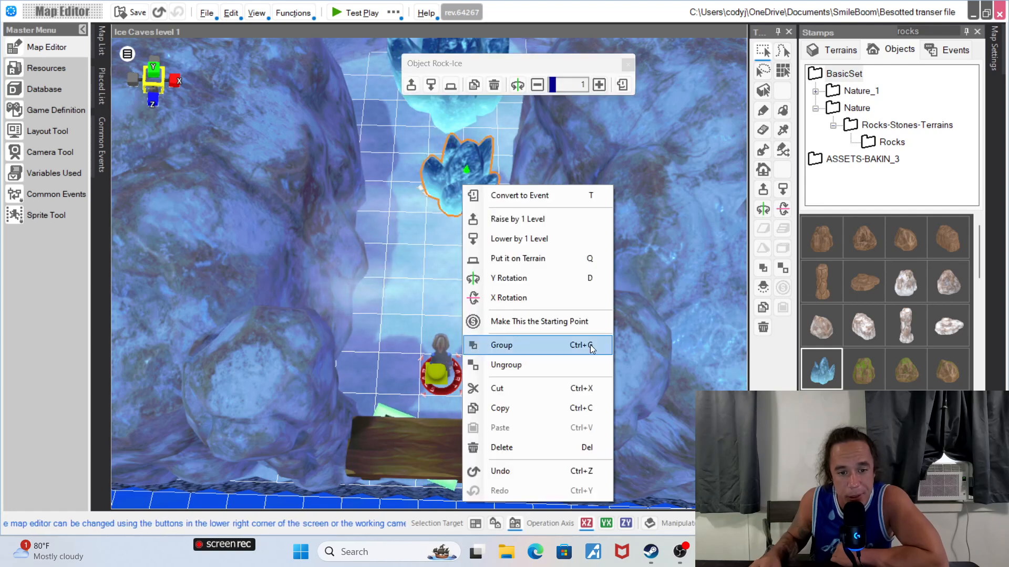
{"action": "left_click", "coordinate": [550, 449]}
- Open the hanging crystal's event and review the settings of its Camera Playback command
{"action": "middle_click_drag", "start_coordinate": [400, 214], "coordinate": [399, 219]}
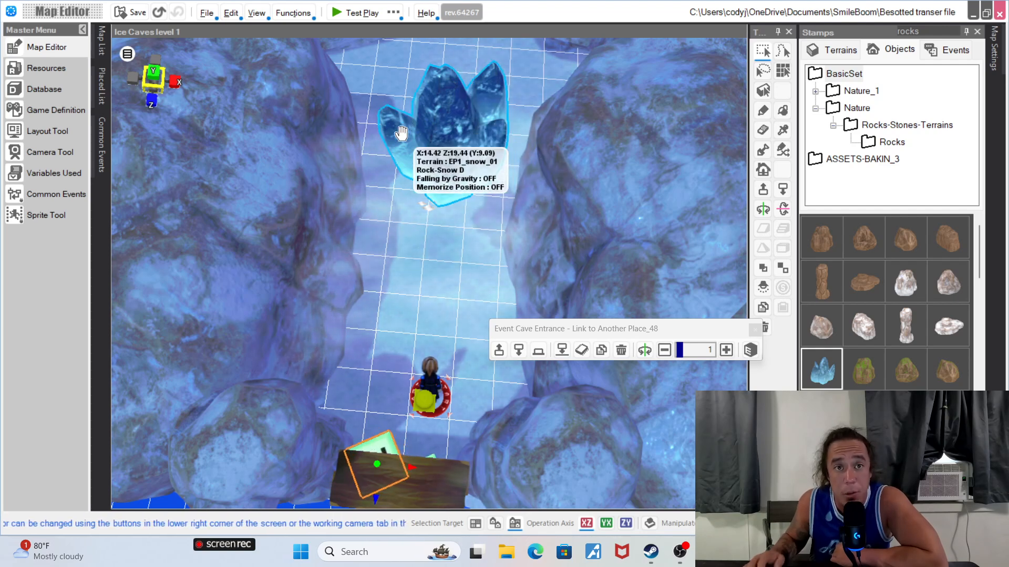
{"action": "left_click", "coordinate": [462, 138]}
{"action": "double_click", "coordinate": [463, 138]}
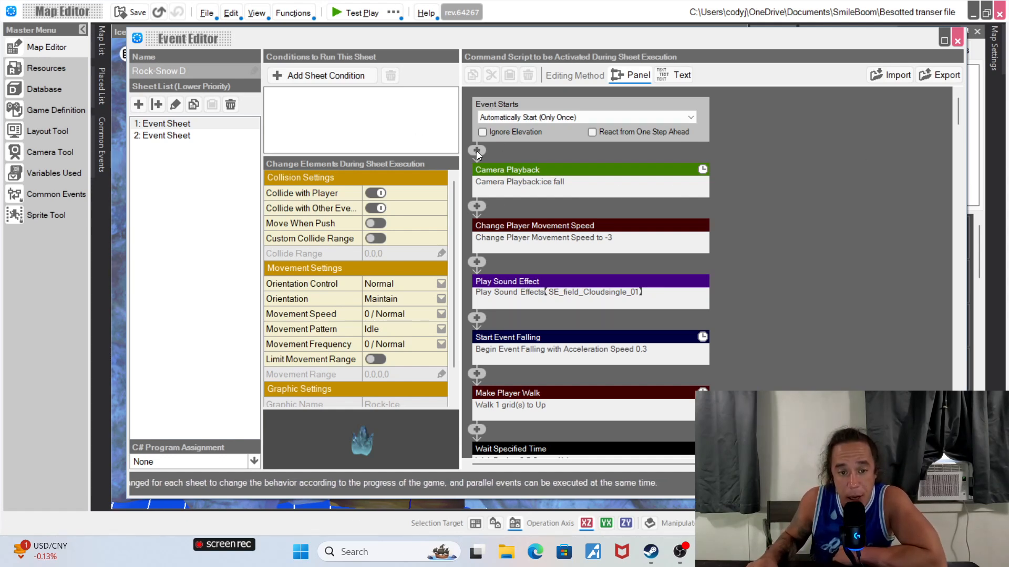
{"action": "left_click", "coordinate": [566, 169]}
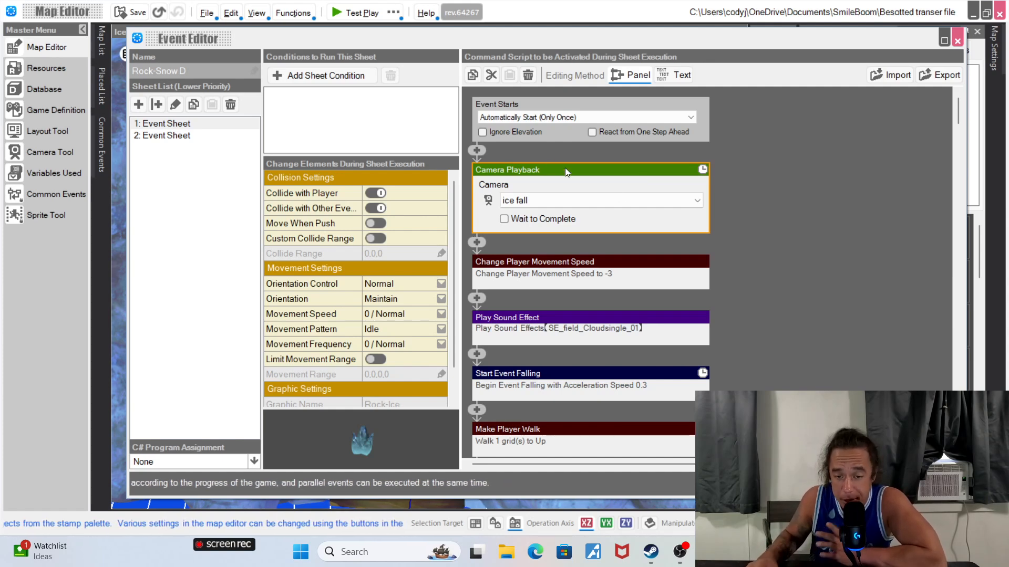
{"action": "left_click", "coordinate": [756, 245]}
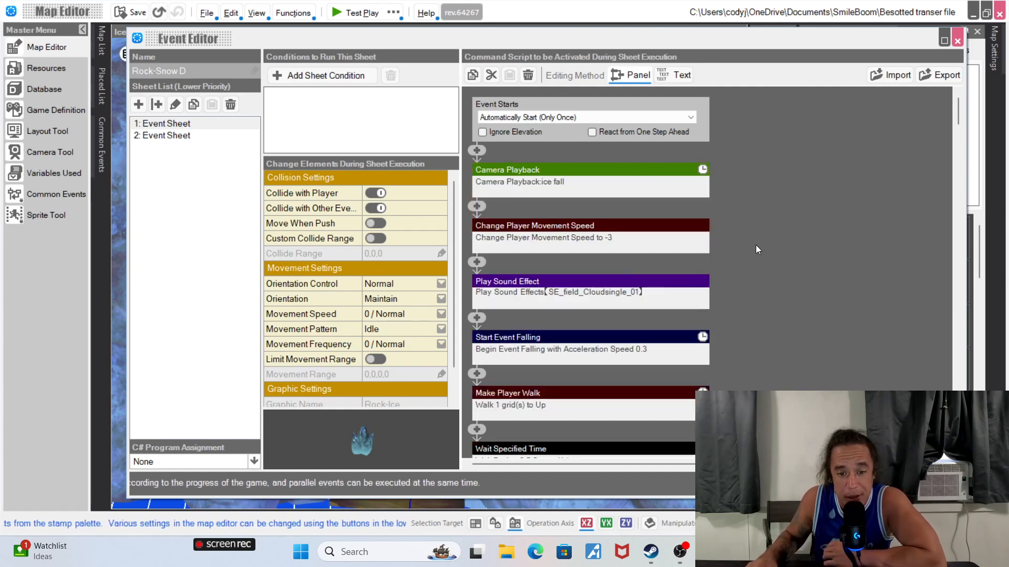
- Check the speed options of the Change Player Movement Speed command without changing the selection
{"action": "left_click", "coordinate": [655, 235]}
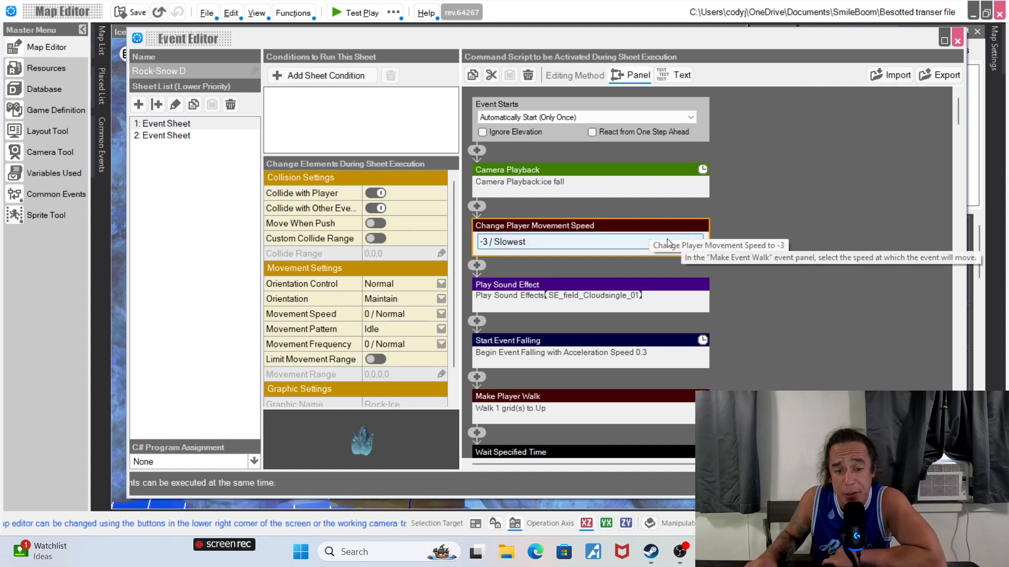
{"action": "left_click", "coordinate": [590, 240]}
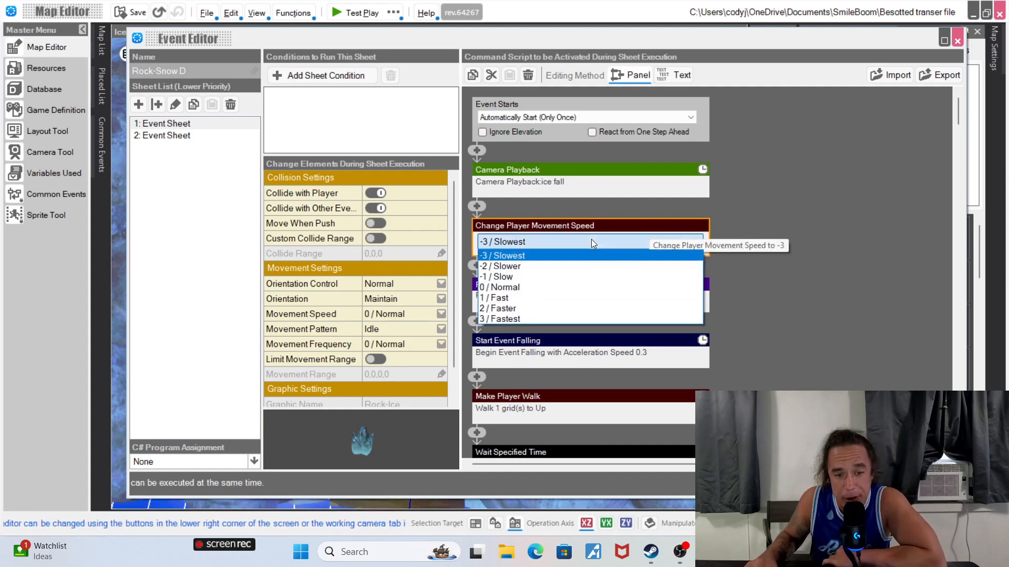
{"action": "left_click", "coordinate": [839, 197]}
{"action": "left_click", "coordinate": [825, 213]}
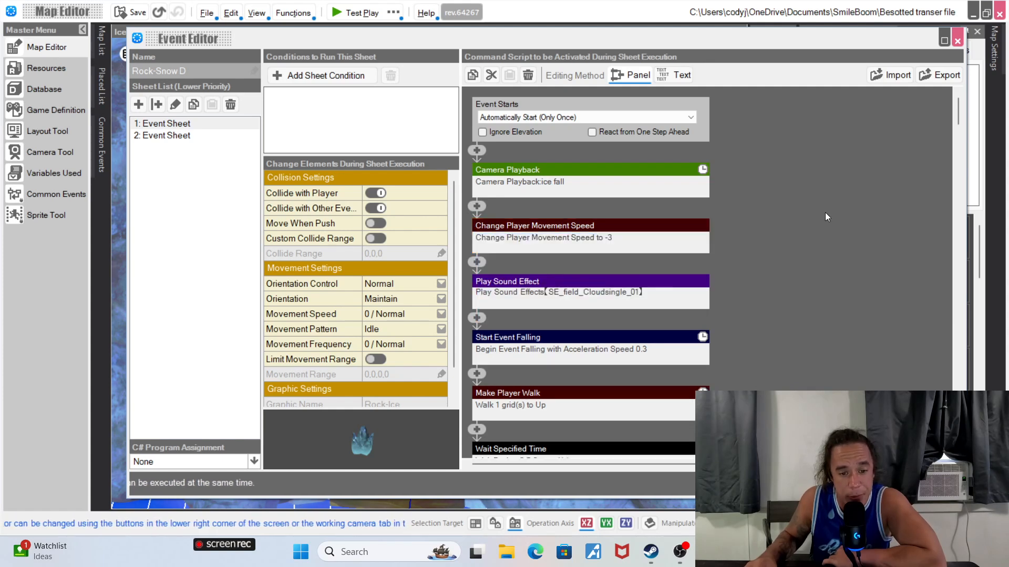
- Review the sound, volume and tempo settings of the first Play Sound Effect command
{"action": "scroll", "coordinate": [767, 250], "scroll_direction": "down", "scroll_amount": 1}
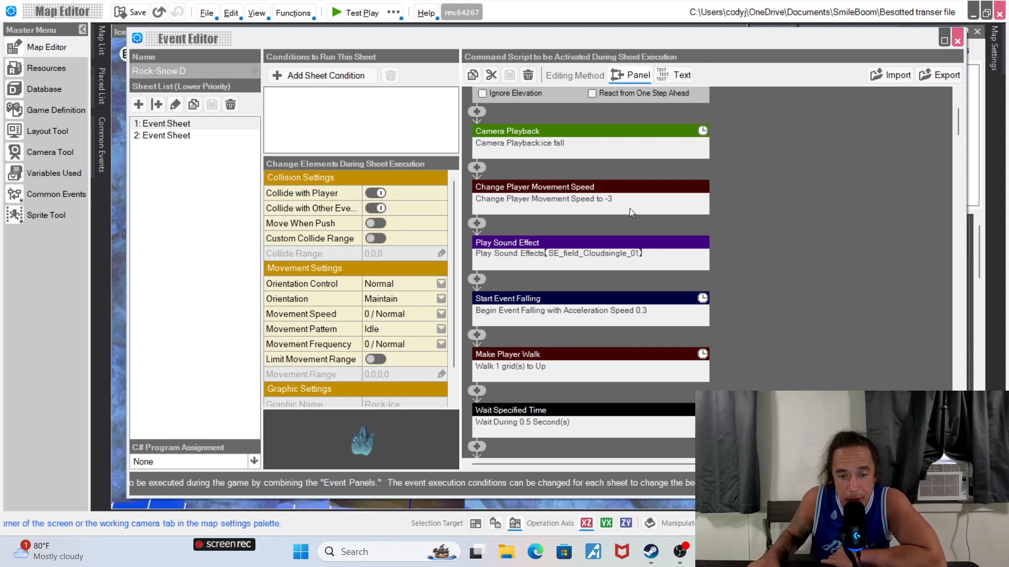
{"action": "left_click", "coordinate": [607, 265]}
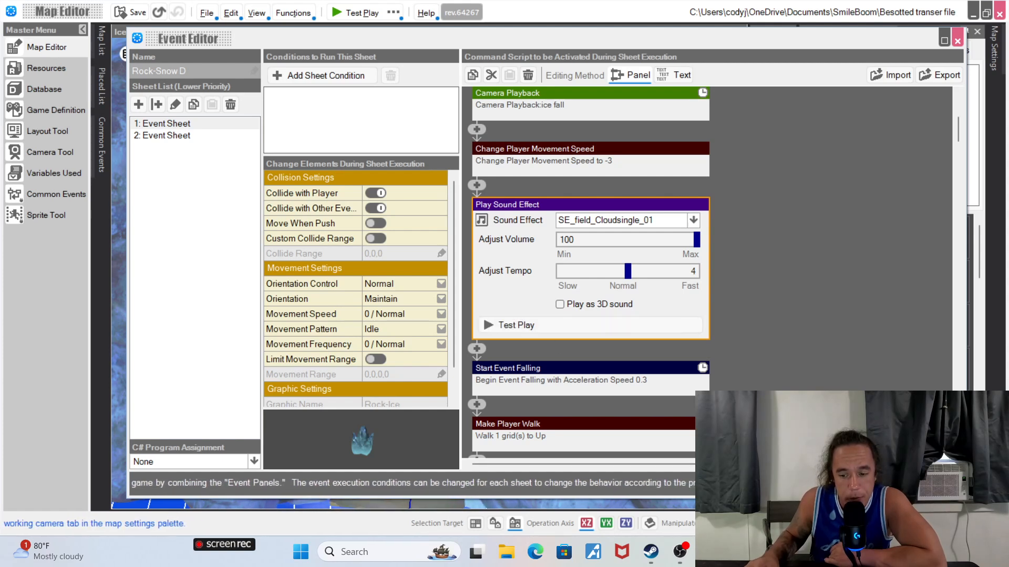
{"action": "key", "text": "super+a"}
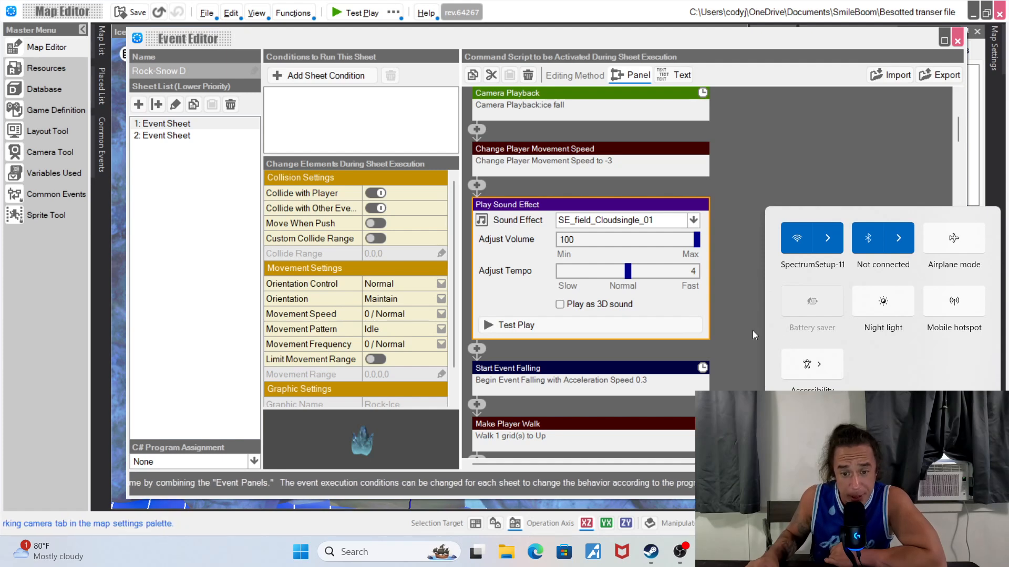
{"action": "left_click", "coordinate": [734, 288]}
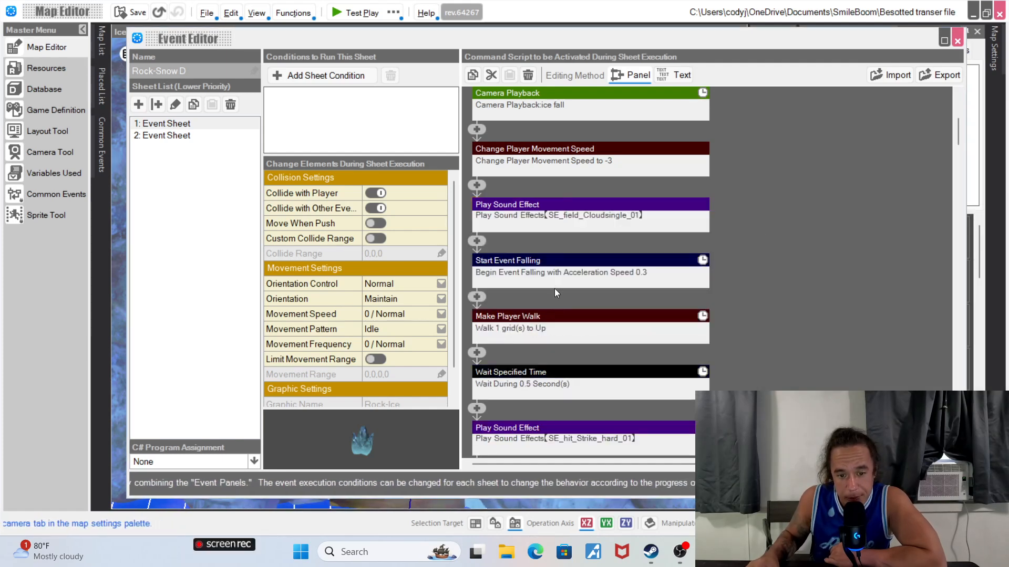
{"action": "left_click", "coordinate": [608, 221]}
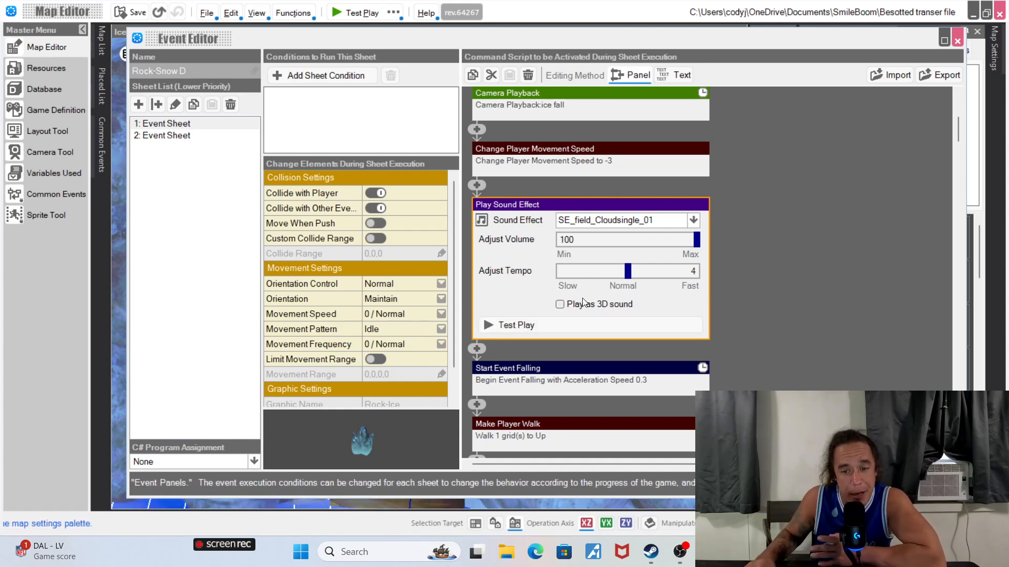
{"action": "scroll", "coordinate": [775, 286], "scroll_direction": "down", "scroll_amount": 3}
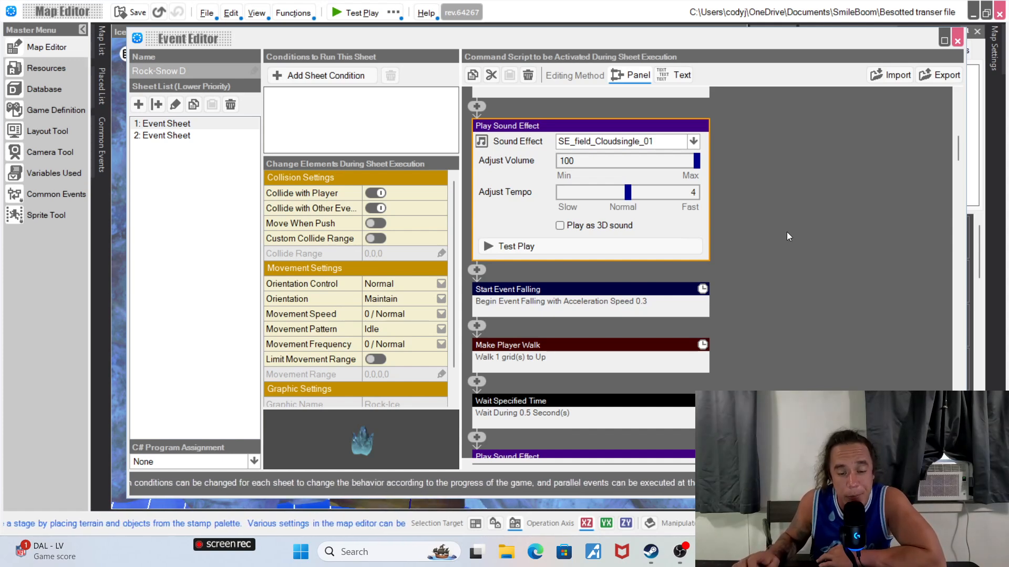
- Look through the available event commands for Start Event Falling without adding one
{"action": "left_click", "coordinate": [477, 269]}
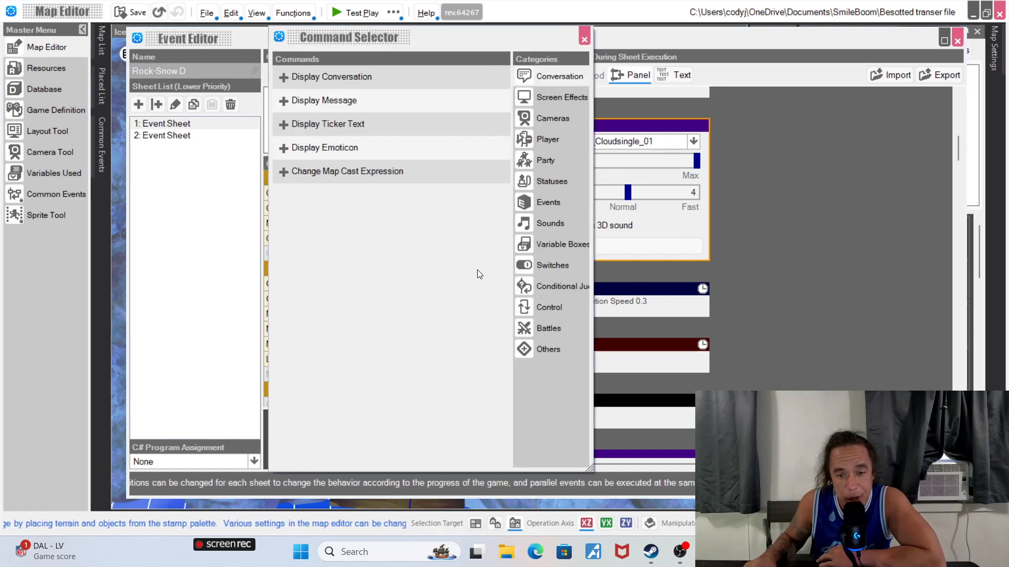
{"action": "left_click", "coordinate": [569, 248]}
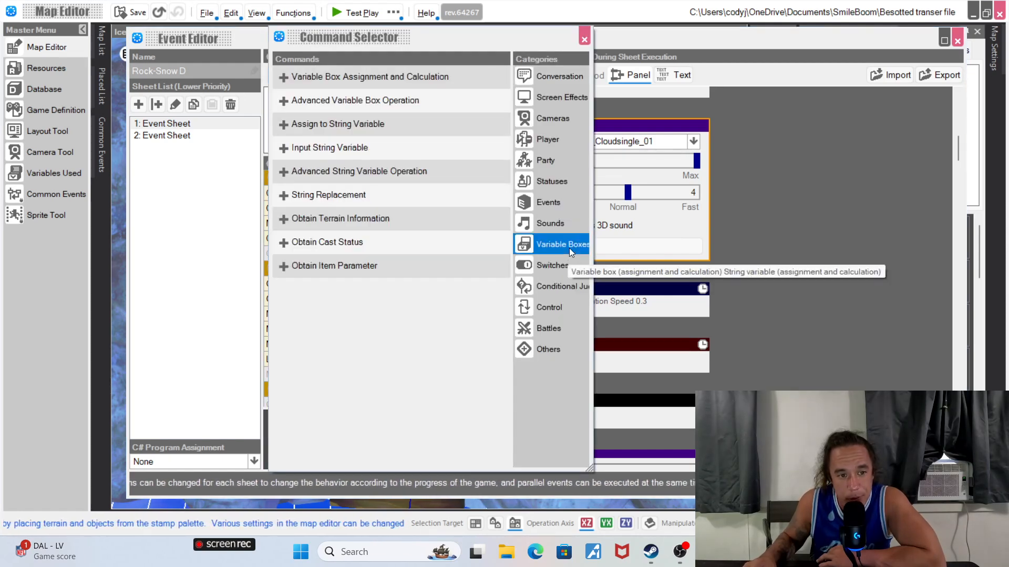
{"action": "left_click_drag", "start_coordinate": [515, 57], "coordinate": [475, 92]}
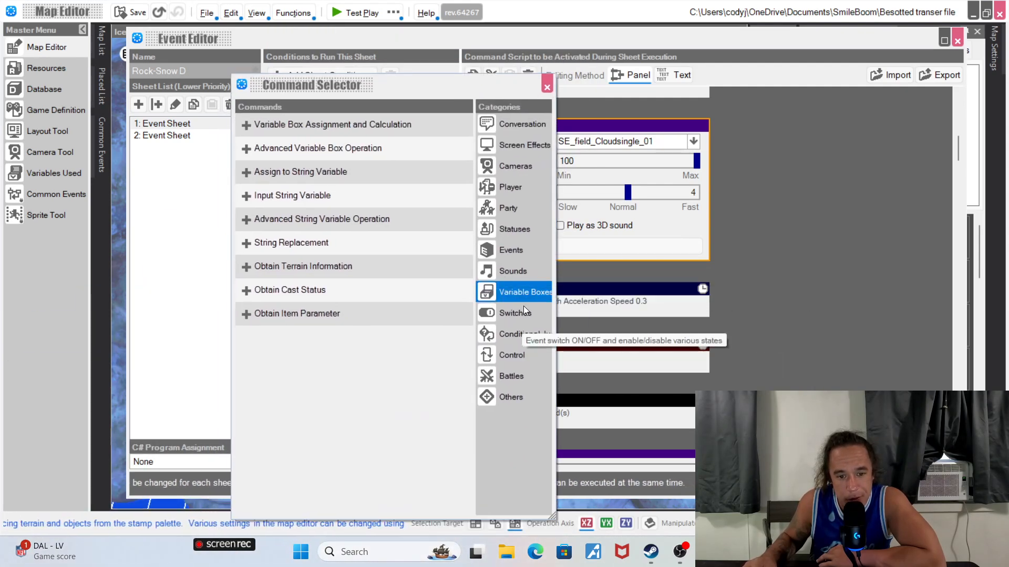
{"action": "left_click", "coordinate": [508, 249]}
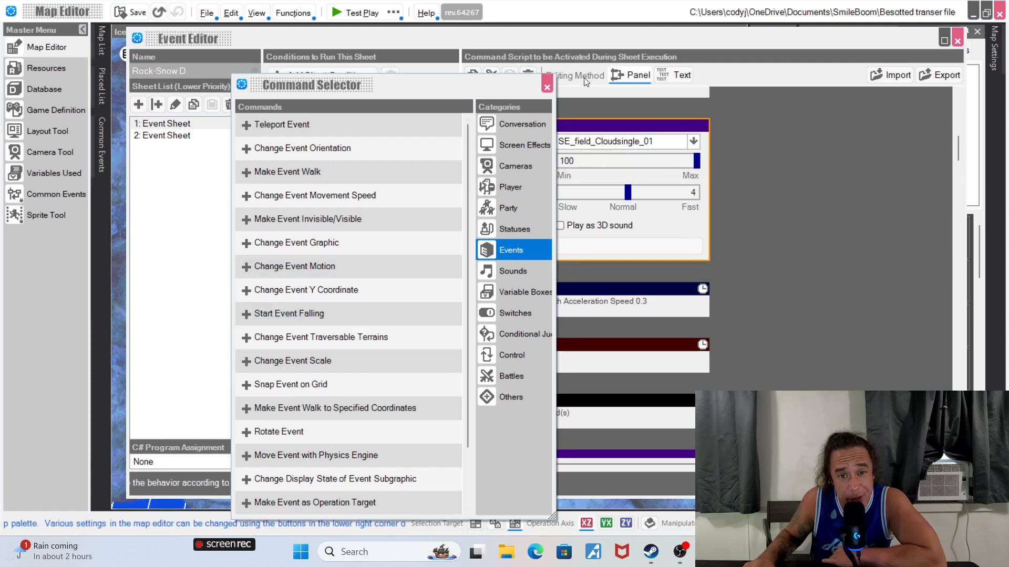
{"action": "left_click", "coordinate": [547, 86]}
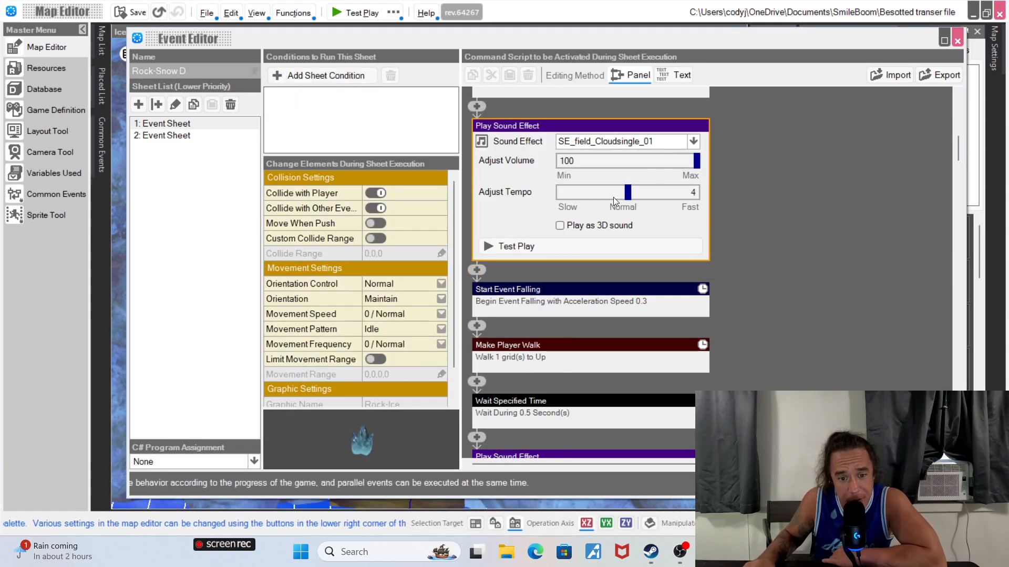
- Check the Start Event Falling command, and reopen the hanging crystal's event to review its Make Player Walk command
{"action": "left_click", "coordinate": [647, 296]}
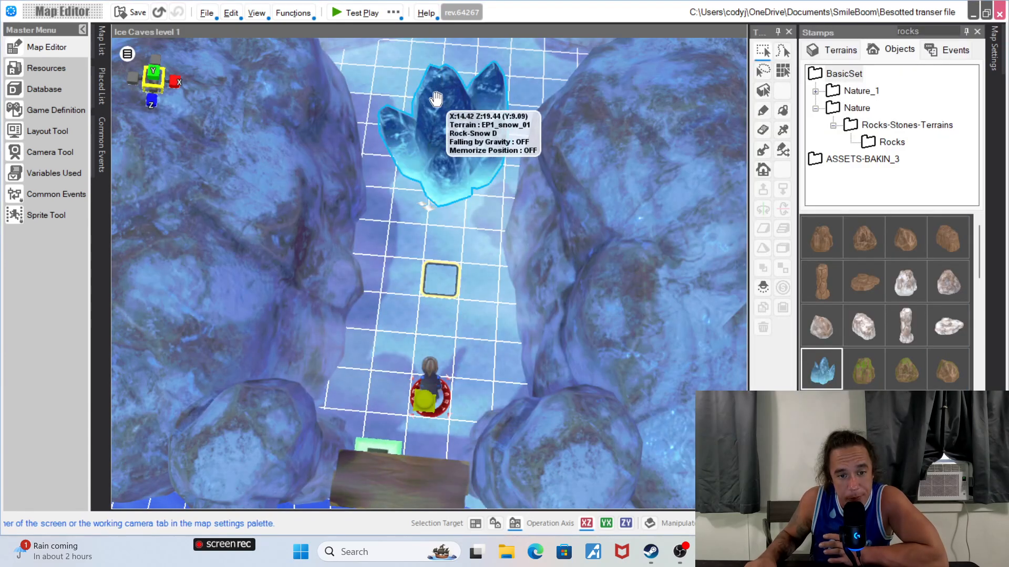
{"action": "left_click", "coordinate": [439, 103]}
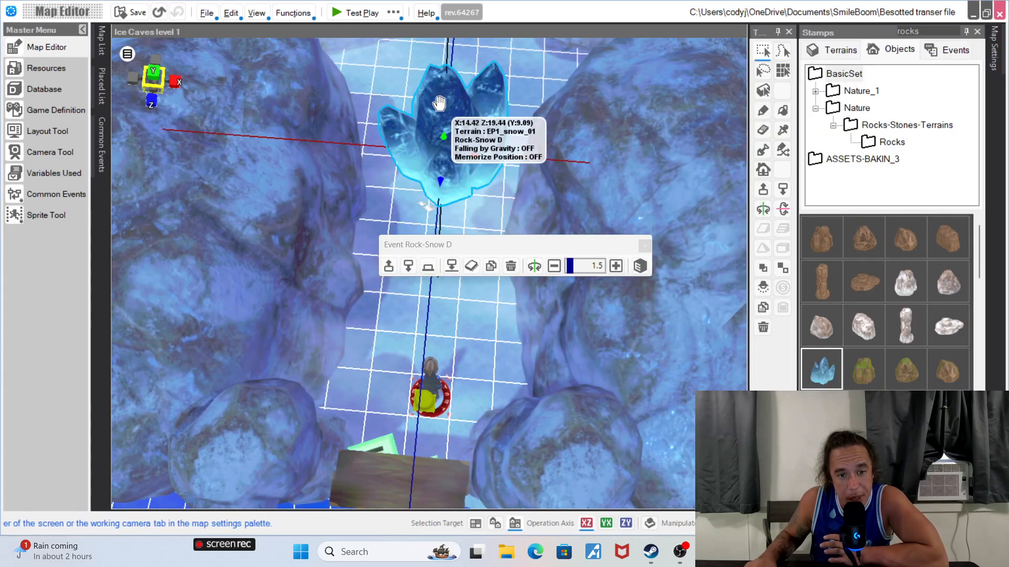
{"action": "double_click", "coordinate": [439, 102]}
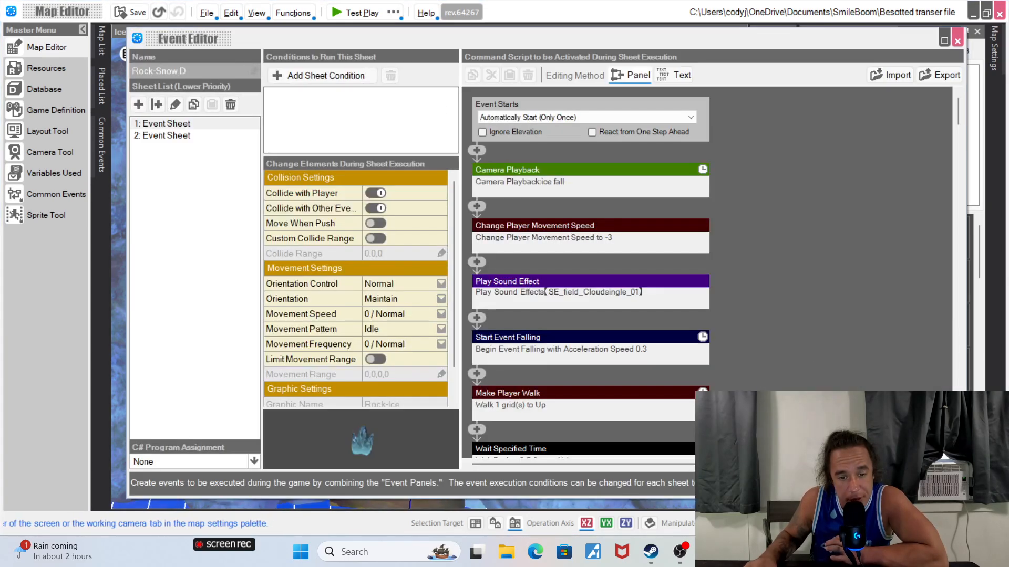
{"action": "scroll", "coordinate": [709, 325], "scroll_direction": "down", "scroll_amount": 3}
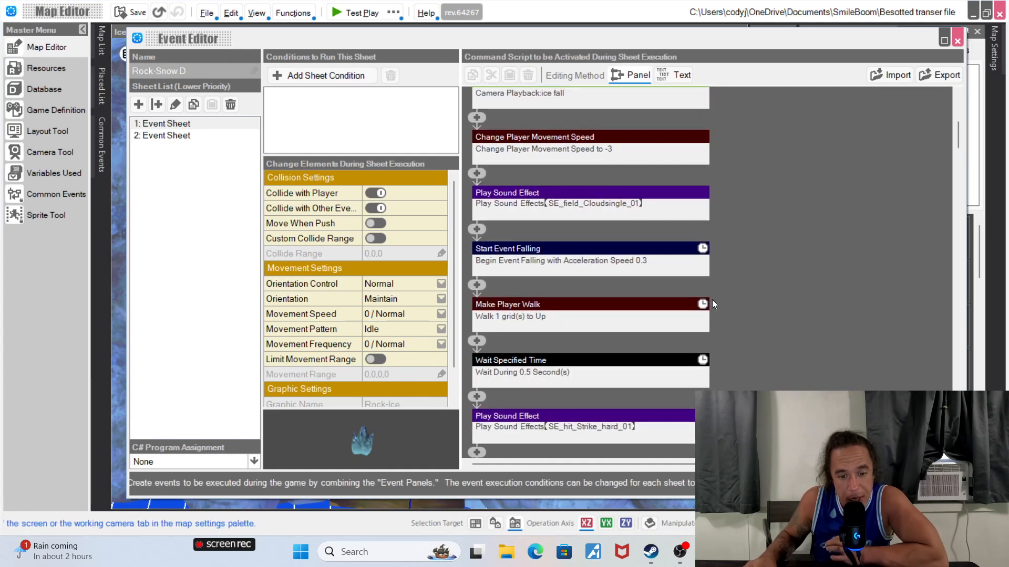
{"action": "left_click", "coordinate": [527, 321]}
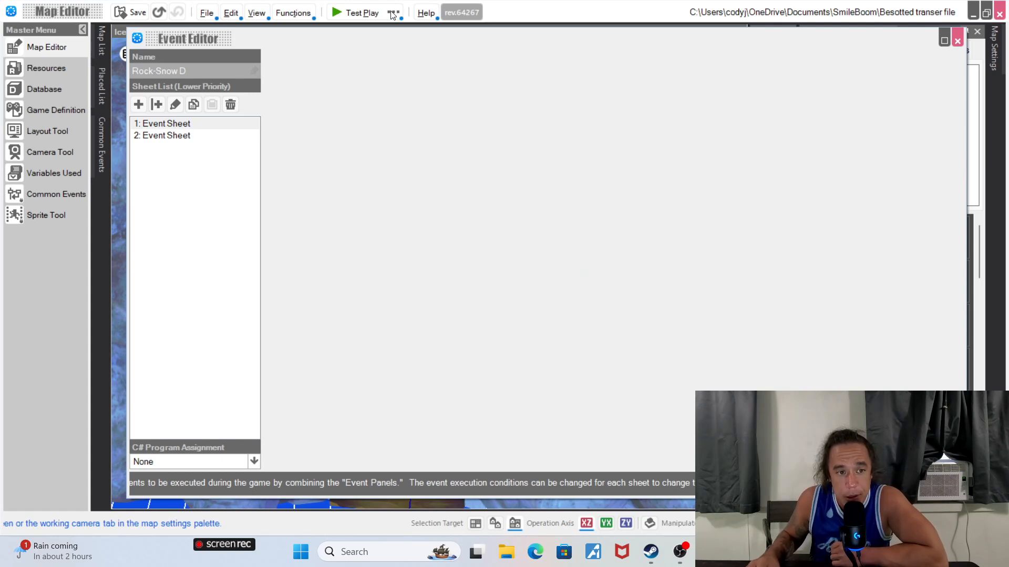
- Test play the falling-ice cutscene up to the first dialogue line, and close the game player
{"action": "left_click", "coordinate": [393, 12]}
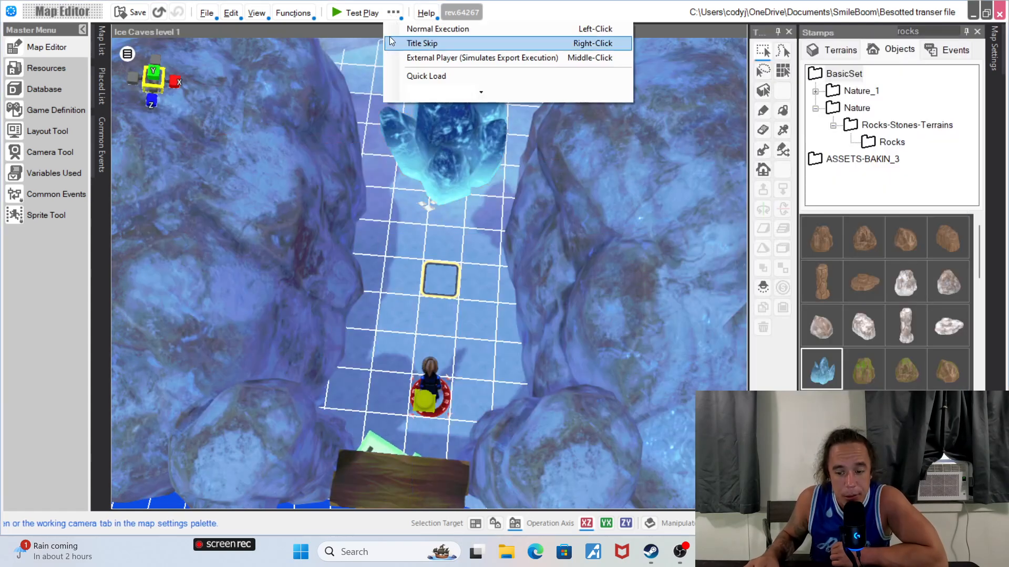
{"action": "left_click", "coordinate": [419, 55]}
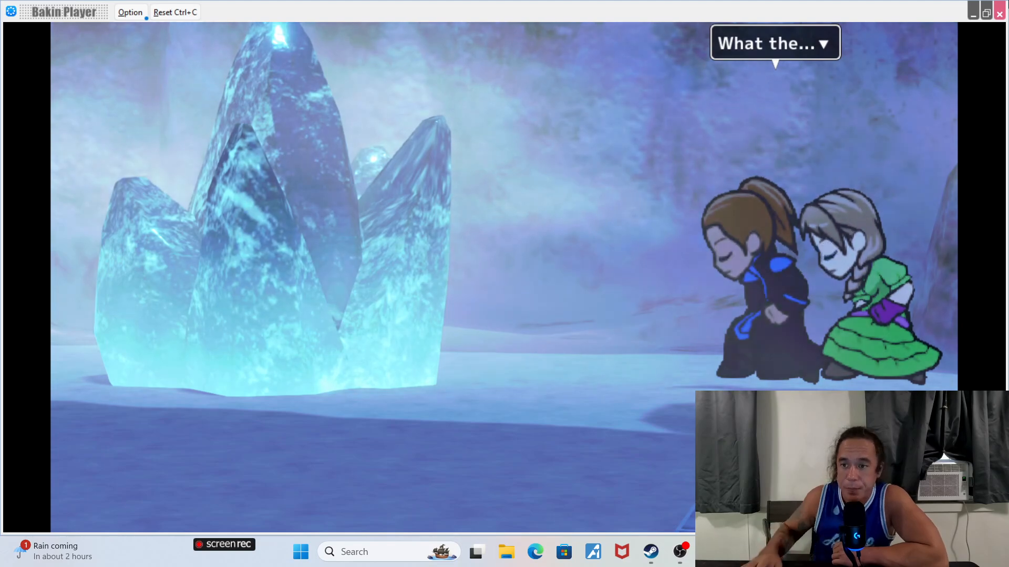
{"action": "left_click", "coordinate": [1000, 11]}
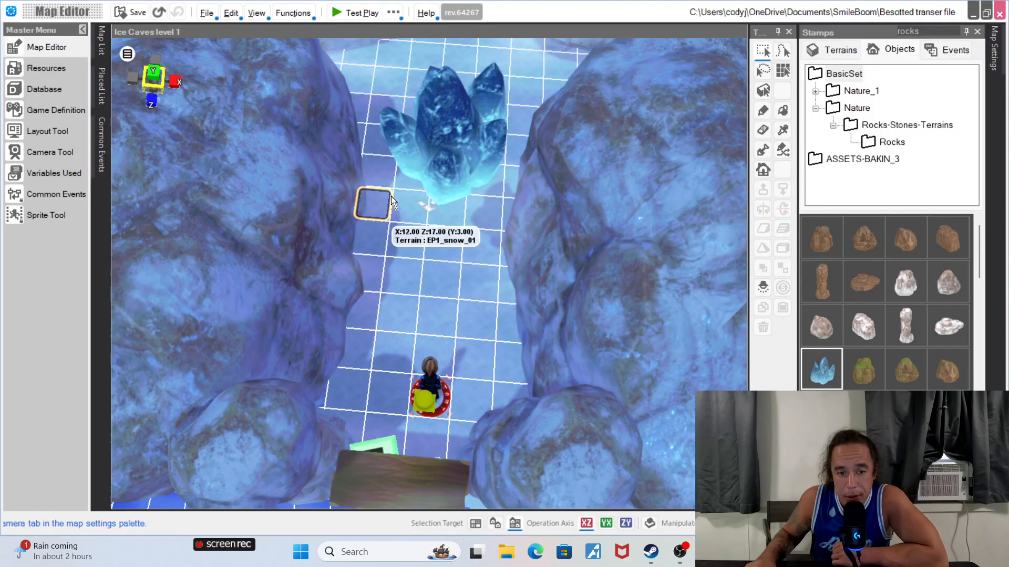
- Reopen the hanging crystal's event and review its commands from Camera Playback to the wait before the impact sound
{"action": "left_click", "coordinate": [441, 141]}
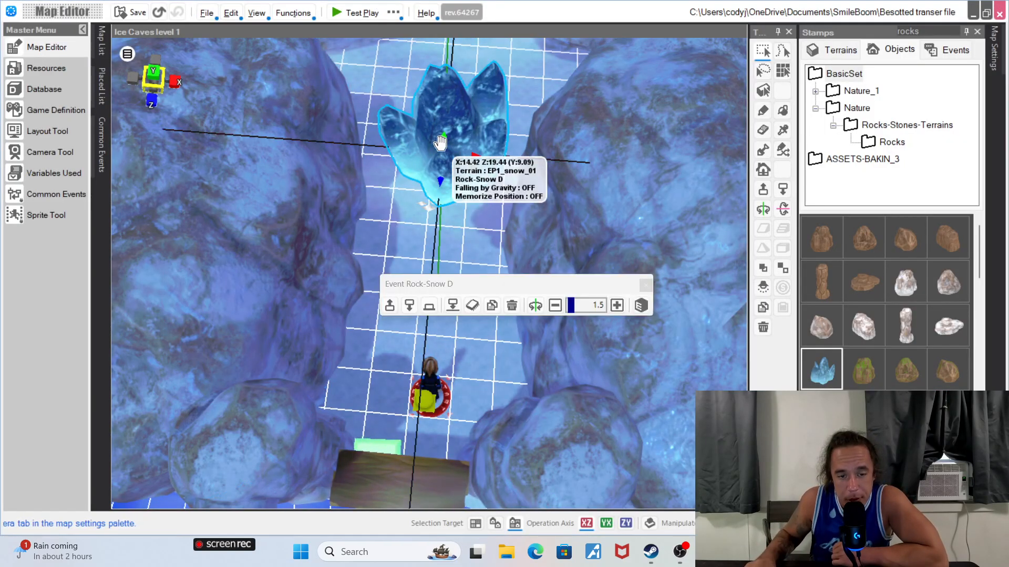
{"action": "double_click", "coordinate": [440, 140]}
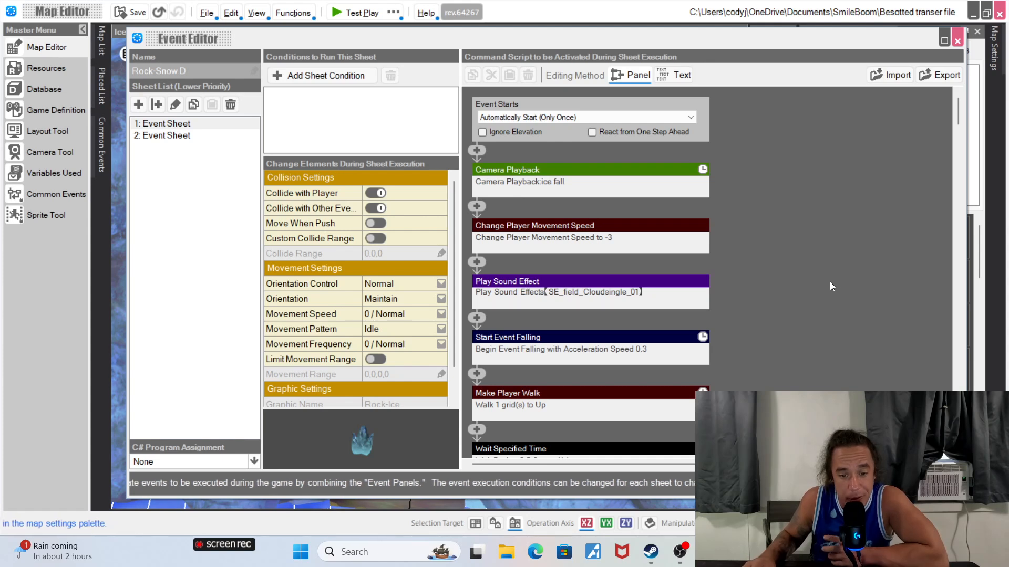
{"action": "scroll", "coordinate": [820, 281], "scroll_direction": "down", "scroll_amount": 2}
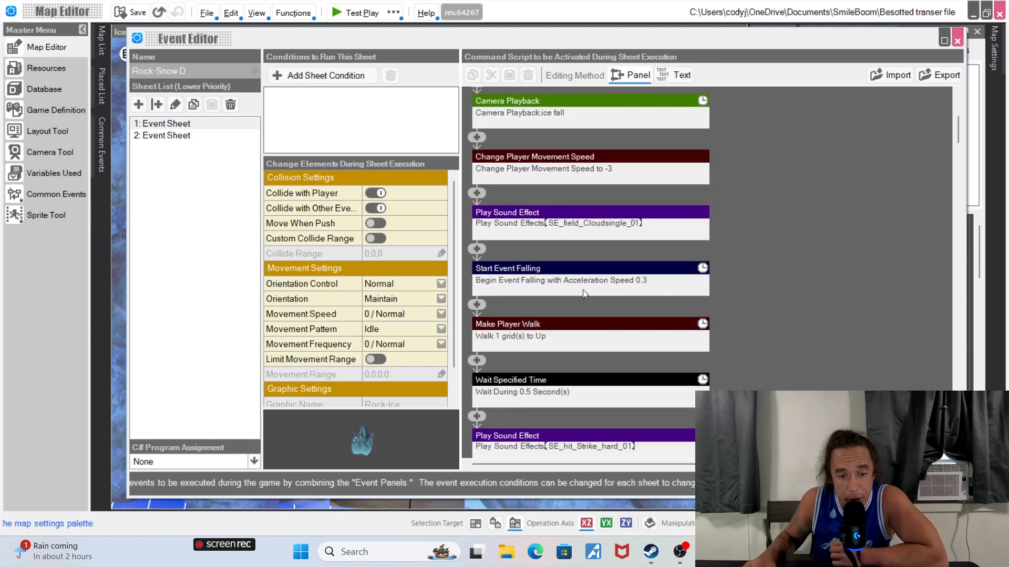
{"action": "scroll", "coordinate": [776, 277], "scroll_direction": "up", "scroll_amount": 1}
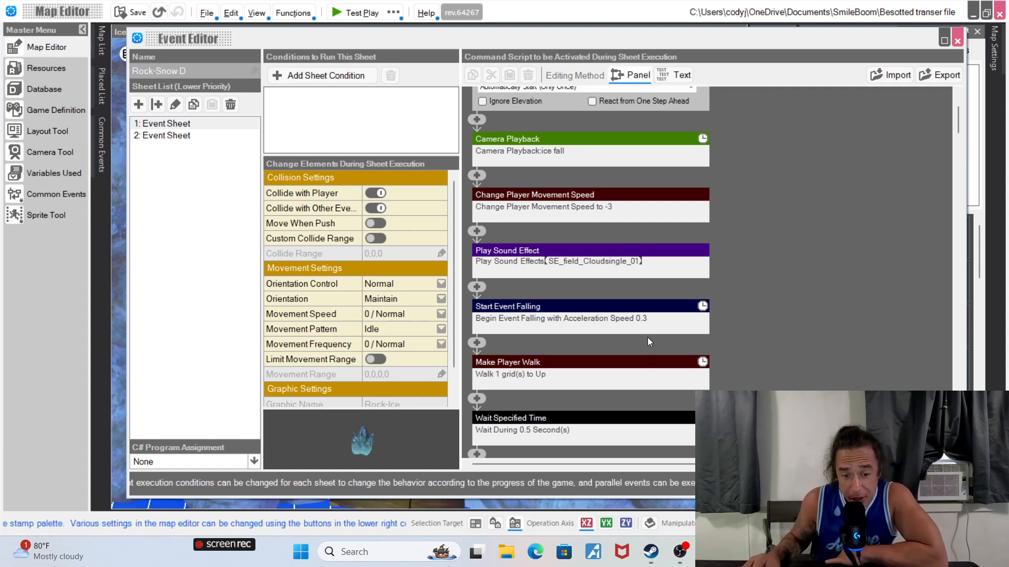
{"action": "scroll", "coordinate": [777, 247], "scroll_direction": "down", "scroll_amount": 3}
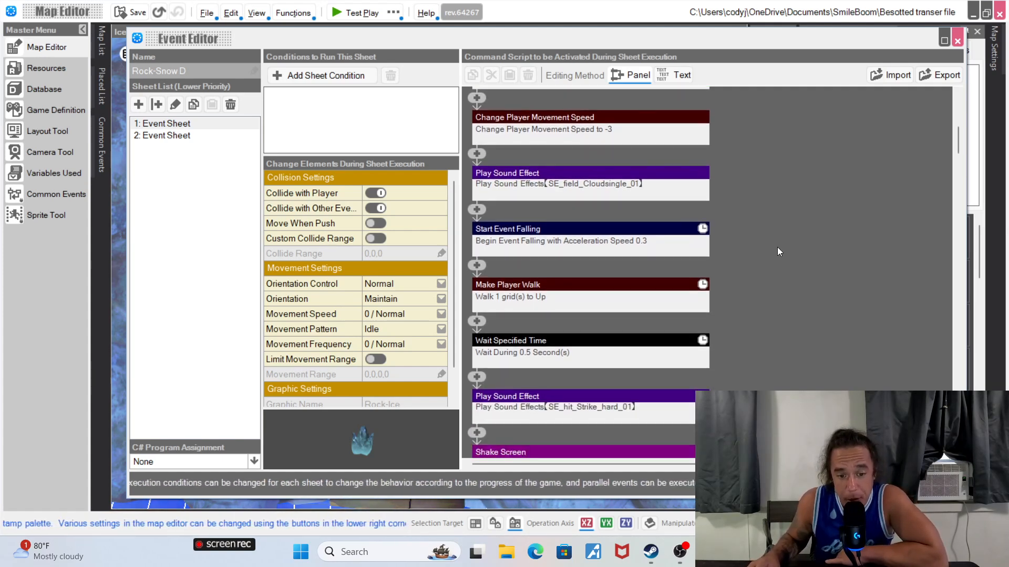
{"action": "scroll", "coordinate": [778, 248], "scroll_direction": "down", "scroll_amount": 1}
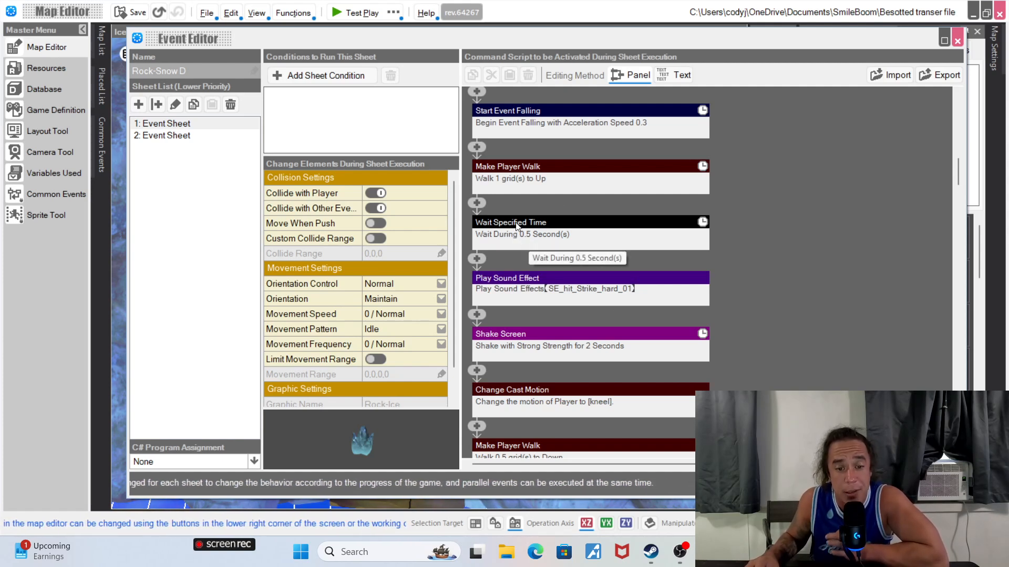
- Insert an extra Wait Specified Time command after the upward Make Player Walk, and delete it again
{"action": "left_click", "coordinate": [477, 203]}
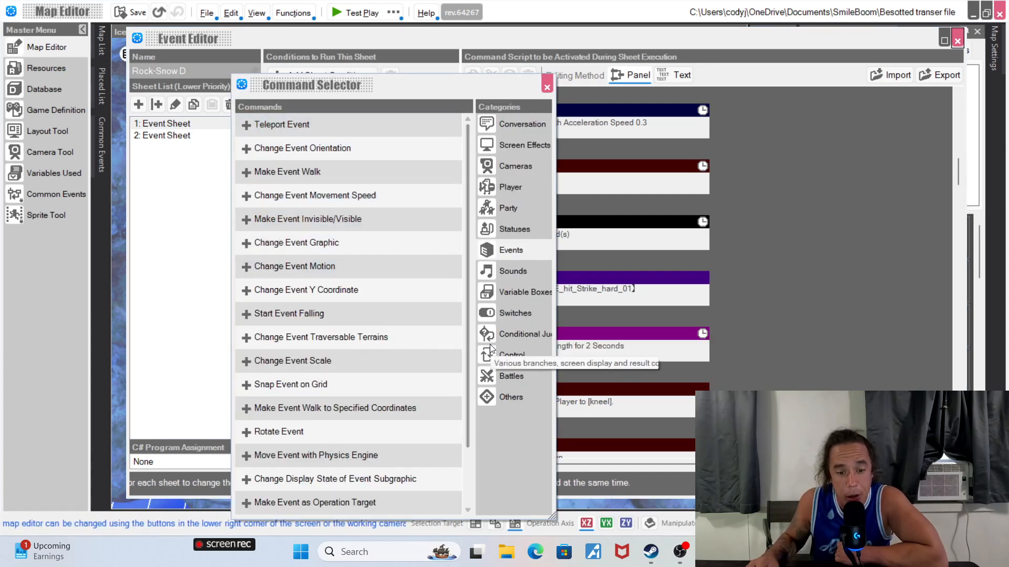
{"action": "left_click", "coordinate": [521, 357]}
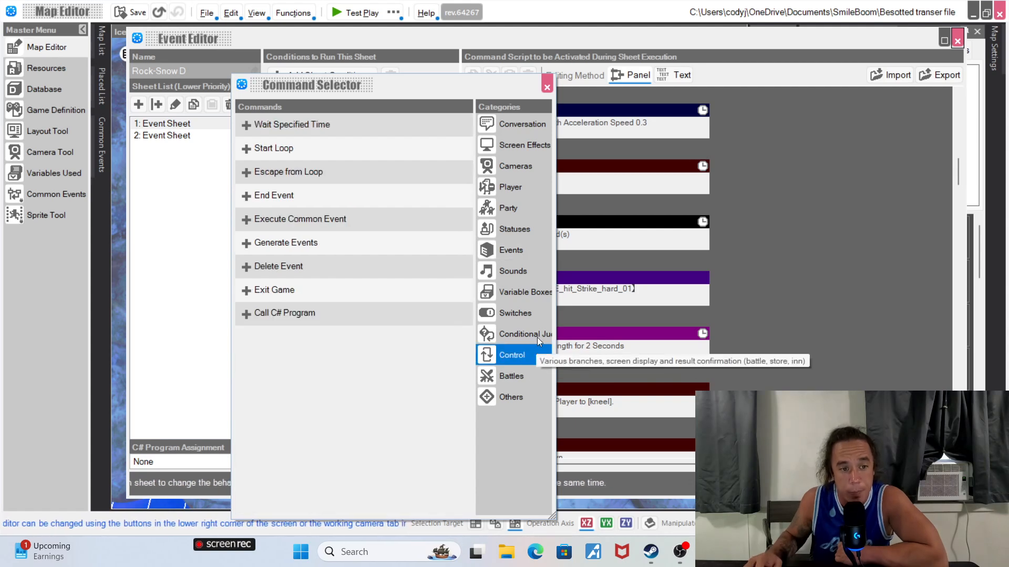
{"action": "left_click", "coordinate": [317, 128]}
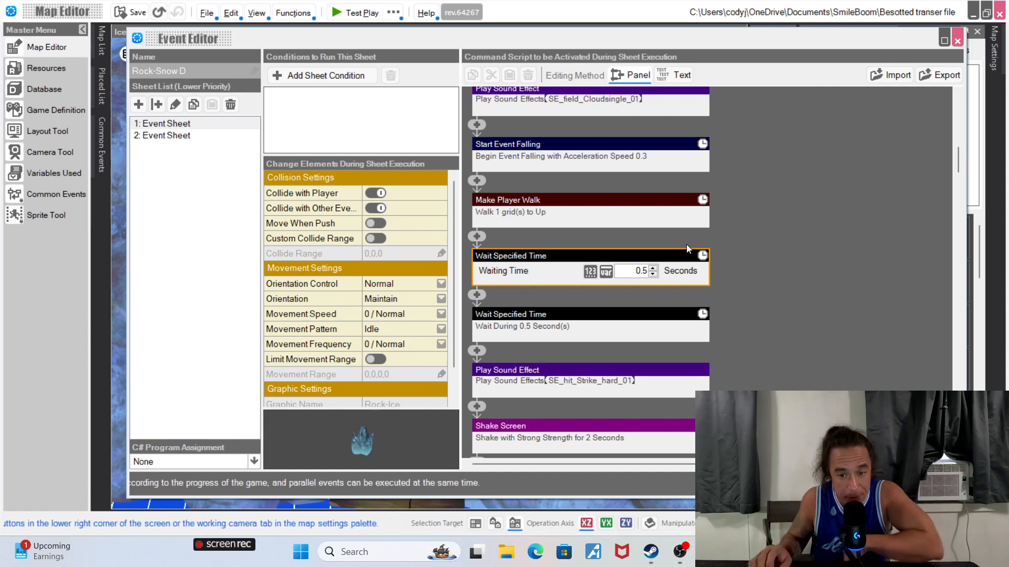
{"action": "right_click", "coordinate": [560, 259]}
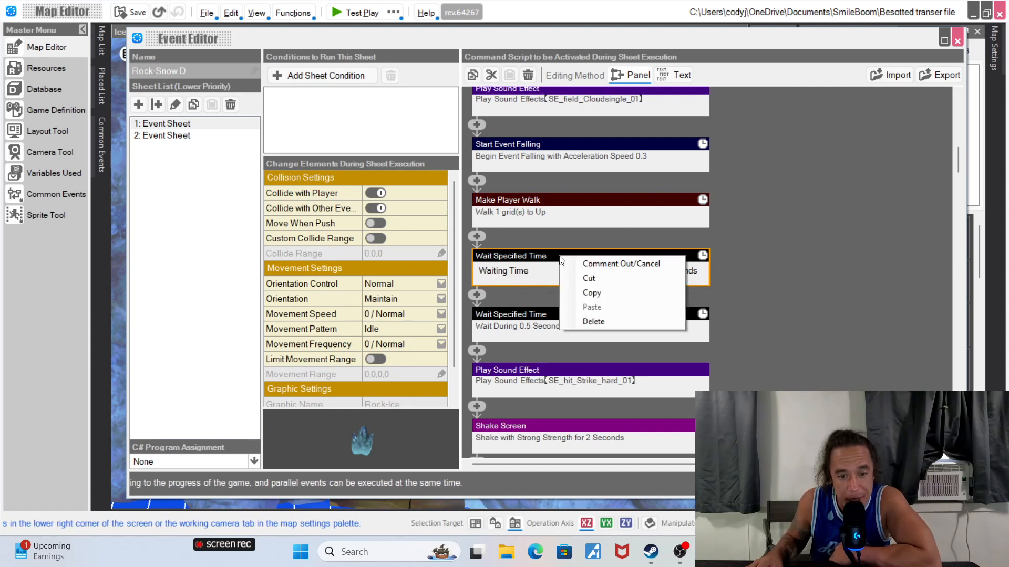
{"action": "left_click", "coordinate": [592, 320]}
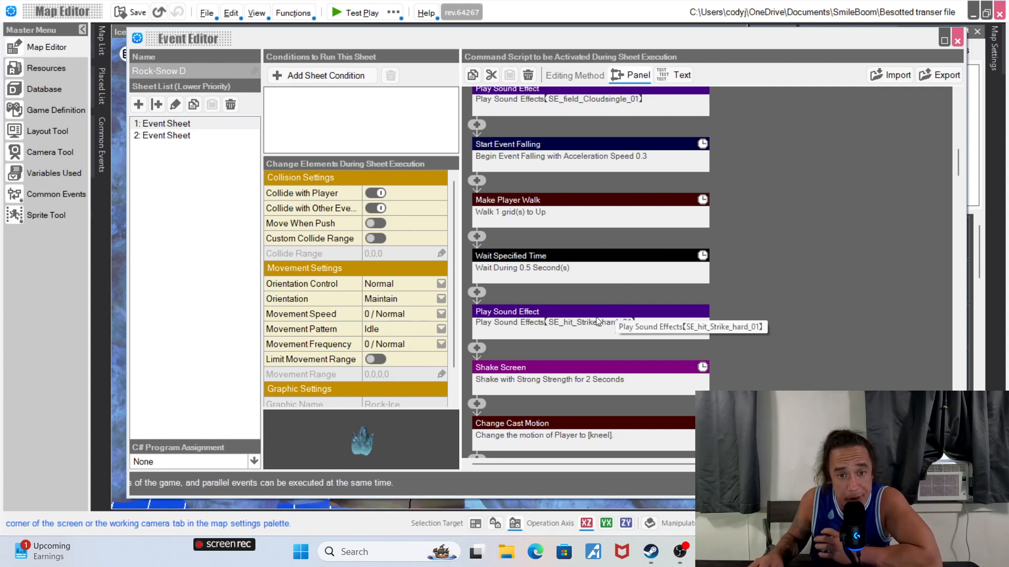
- Insert an extra Play Sound Effect command after the 0.5-second wait, and delete it again
{"action": "scroll", "coordinate": [738, 292], "scroll_direction": "down", "scroll_amount": 1}
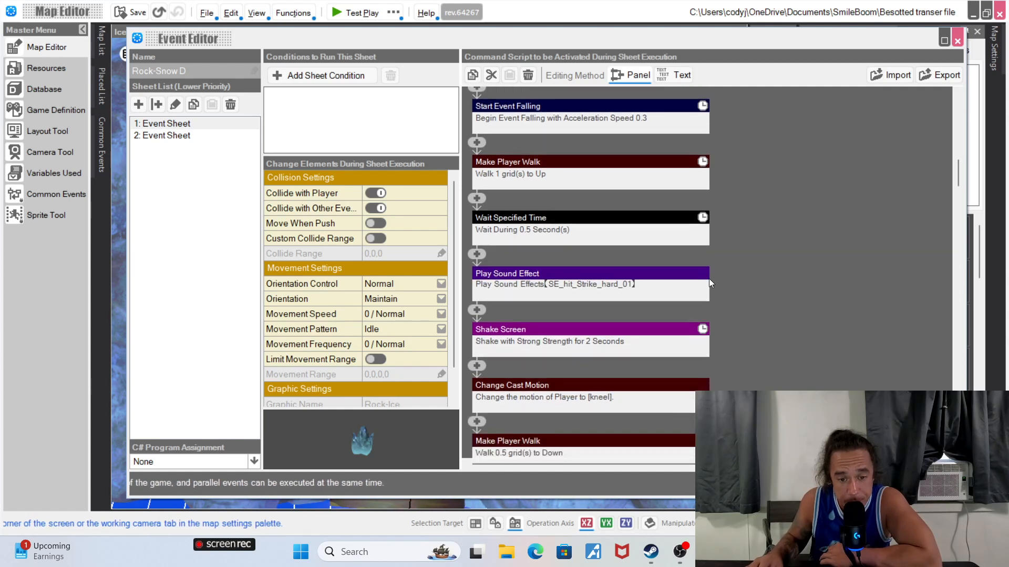
{"action": "left_click", "coordinate": [476, 251]}
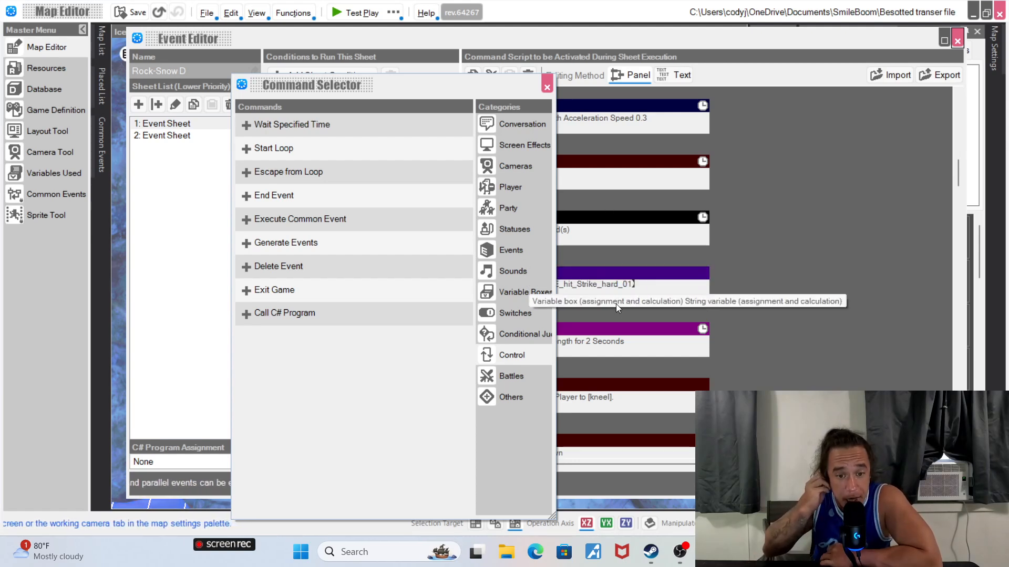
{"action": "left_click", "coordinate": [499, 276]}
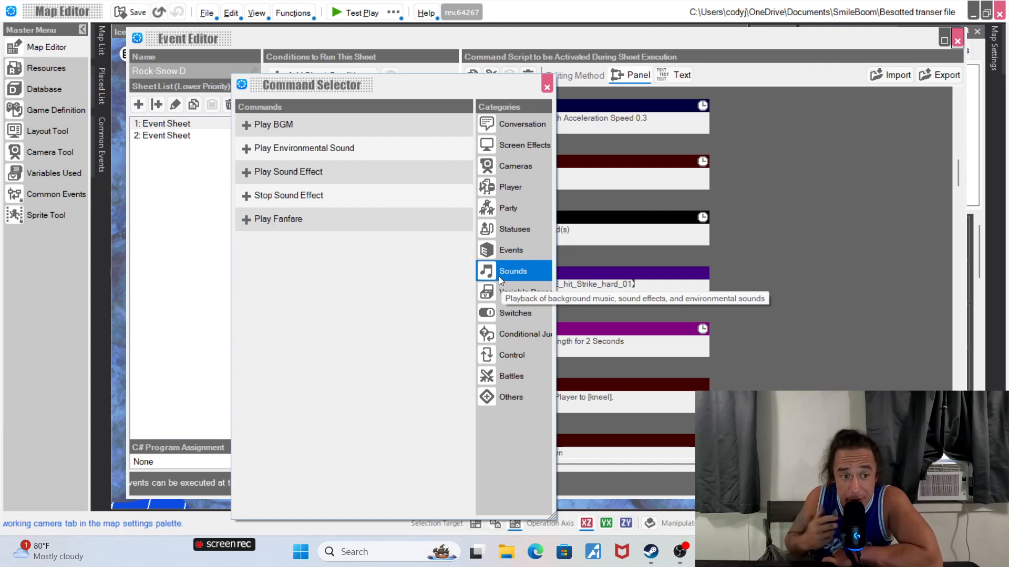
{"action": "left_click", "coordinate": [347, 168]}
{"action": "double_click", "coordinate": [345, 172]}
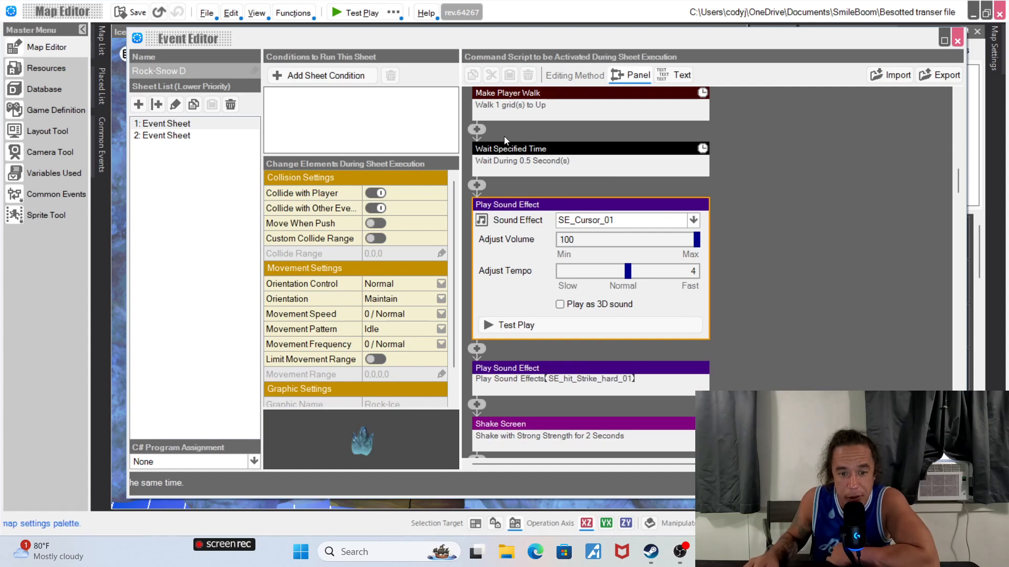
{"action": "right_click", "coordinate": [608, 205]}
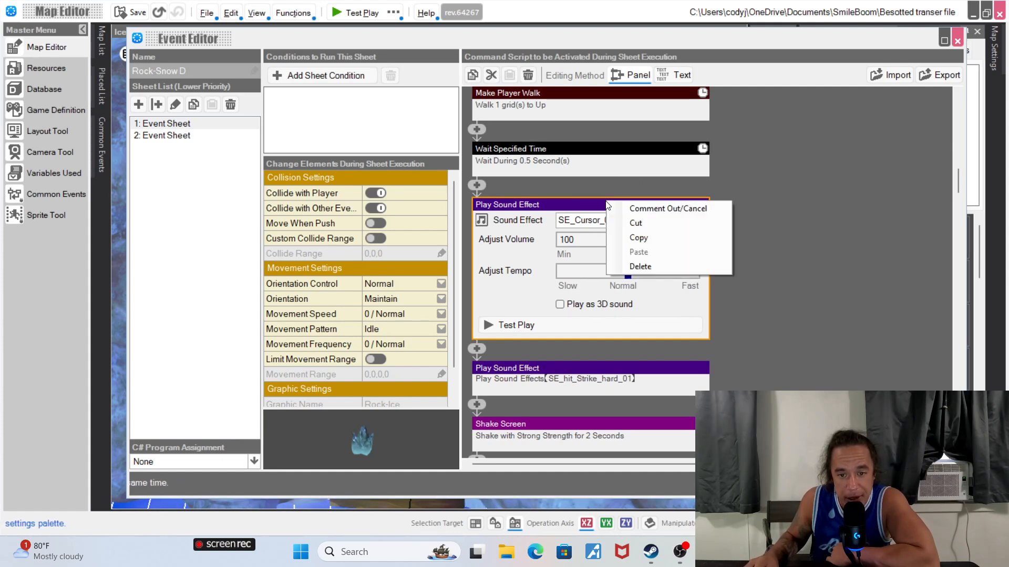
{"action": "left_click", "coordinate": [645, 265]}
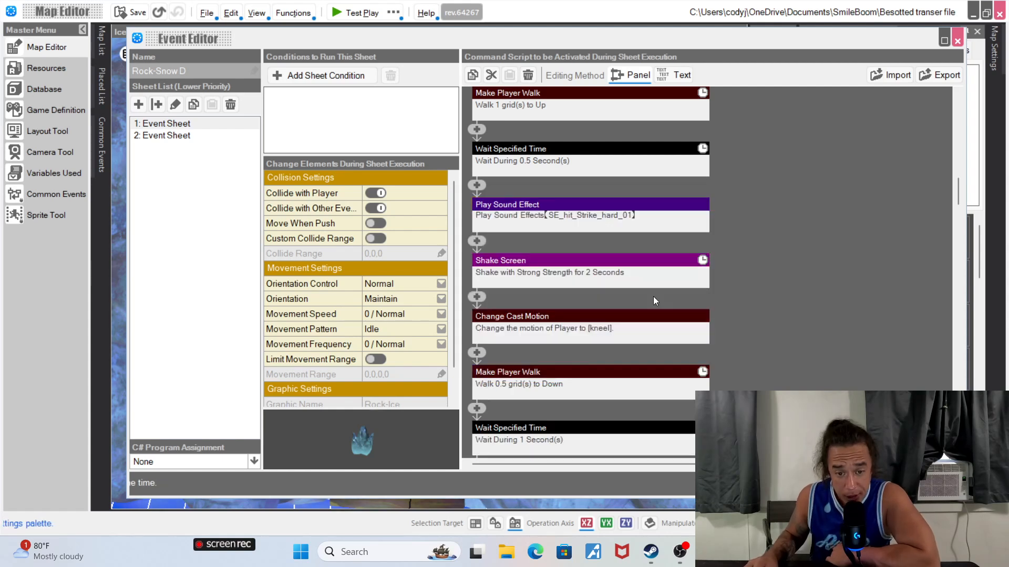
- Review the settings of the SE_hit_Strike_hard_01 Play Sound Effect command and test play its sound
{"action": "left_click", "coordinate": [638, 213]}
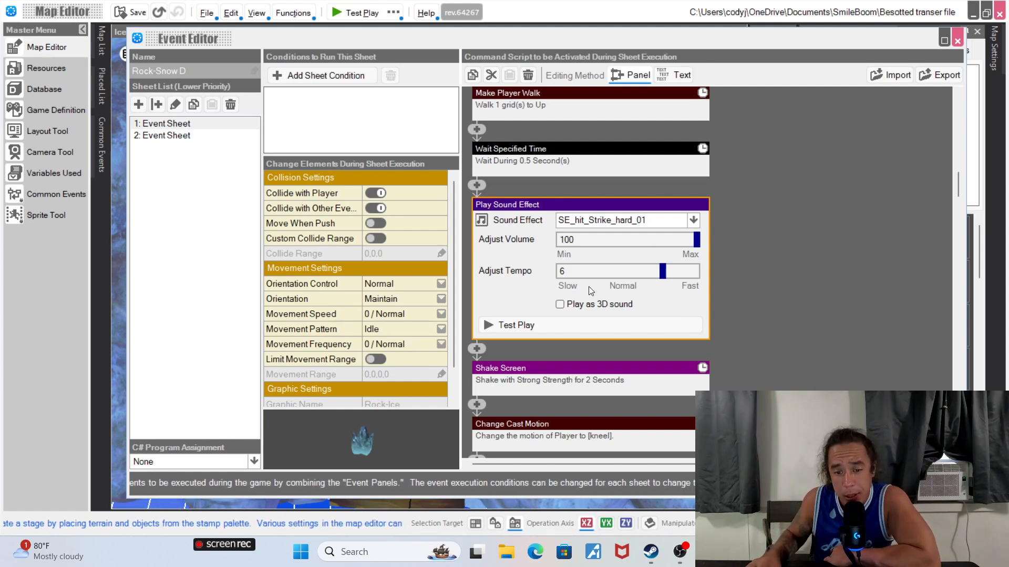
{"action": "left_click", "coordinate": [600, 330]}
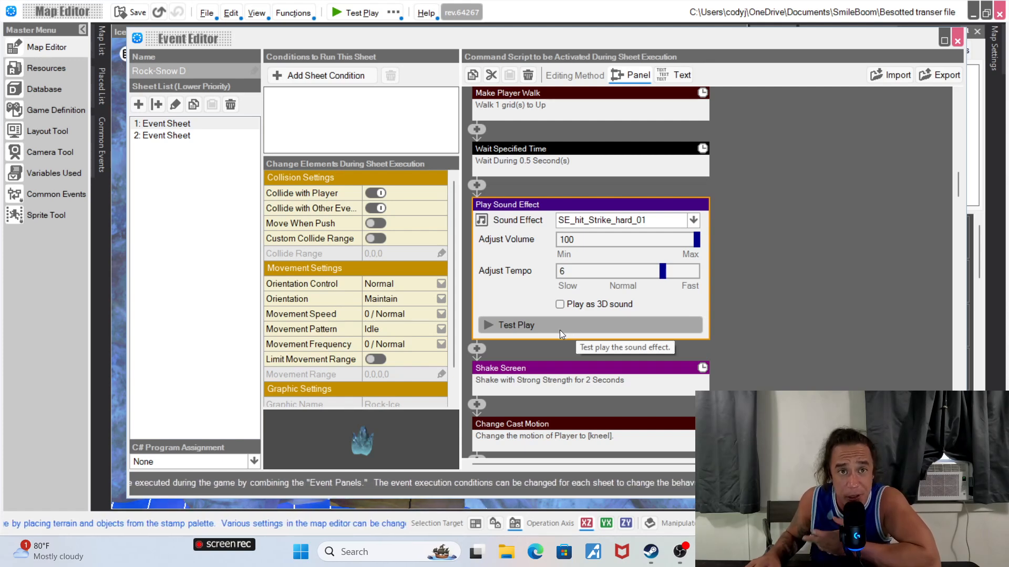
{"action": "left_click", "coordinate": [511, 331]}
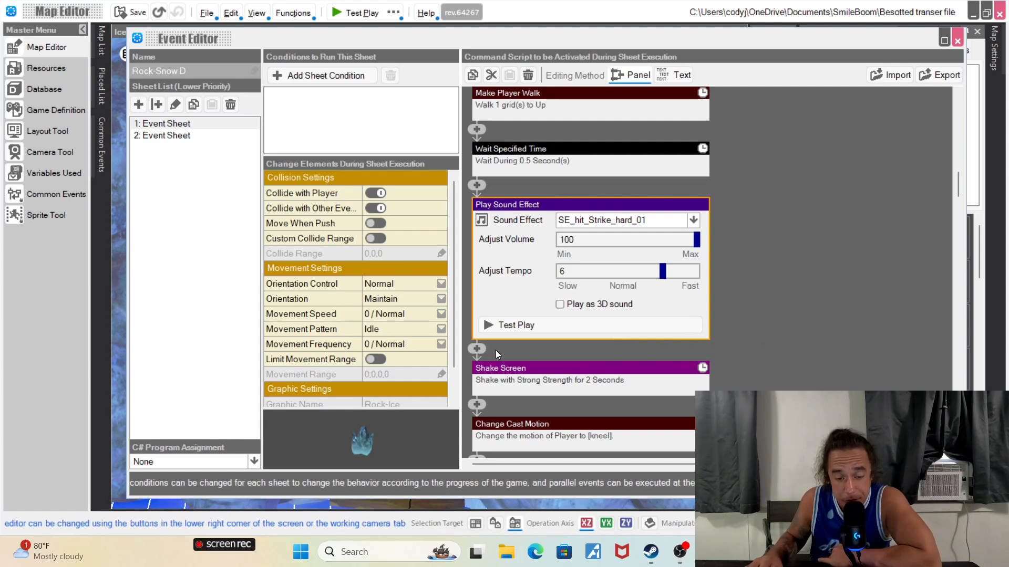
- Locate Shake Screen among the screen effect commands without adding it, and review the existing Shake Screen command's strength and time
{"action": "scroll", "coordinate": [496, 350], "scroll_direction": "down", "scroll_amount": 1}
{"action": "left_click", "coordinate": [477, 330]}
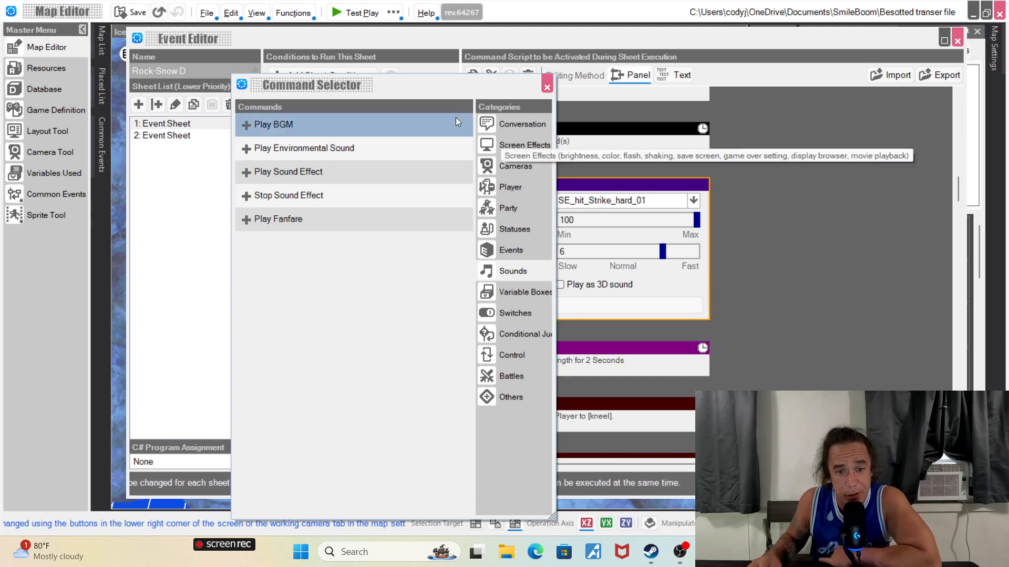
{"action": "left_click", "coordinate": [516, 149]}
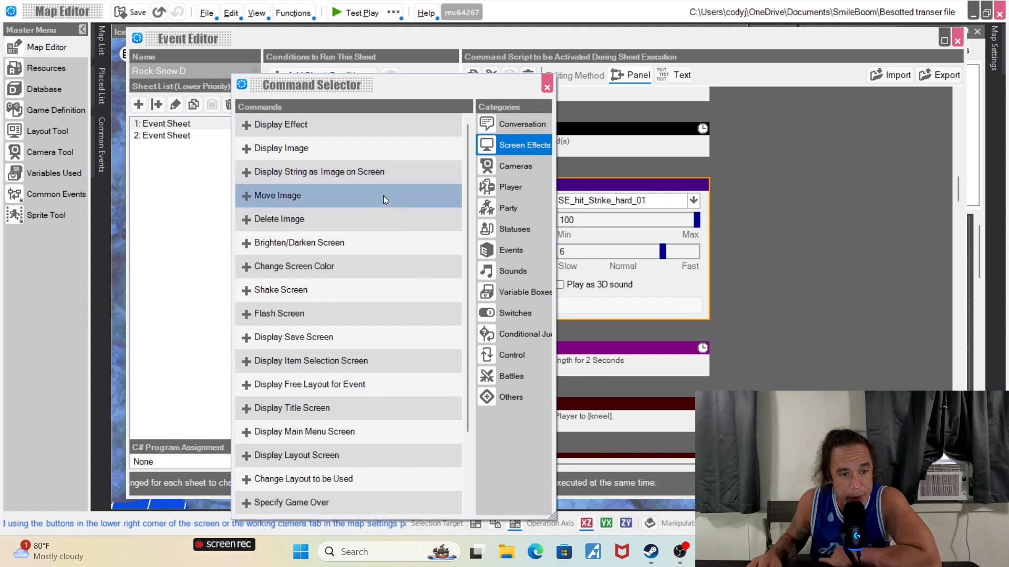
{"action": "scroll", "coordinate": [400, 184], "scroll_direction": "down", "scroll_amount": 1}
{"action": "scroll", "coordinate": [397, 178], "scroll_direction": "down", "scroll_amount": 1}
{"action": "scroll", "coordinate": [399, 289], "scroll_direction": "up", "scroll_amount": 2}
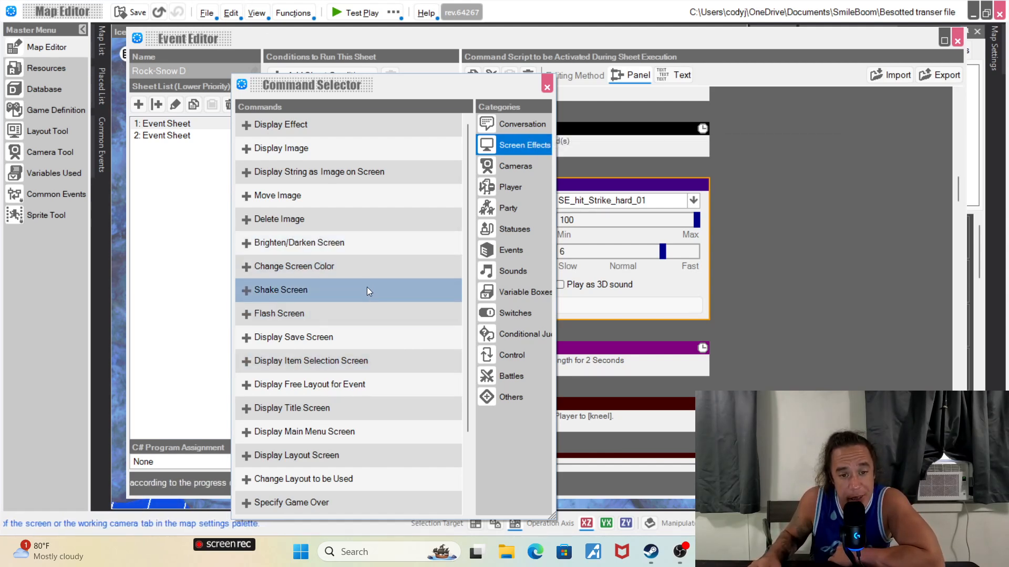
{"action": "left_click", "coordinate": [547, 83]}
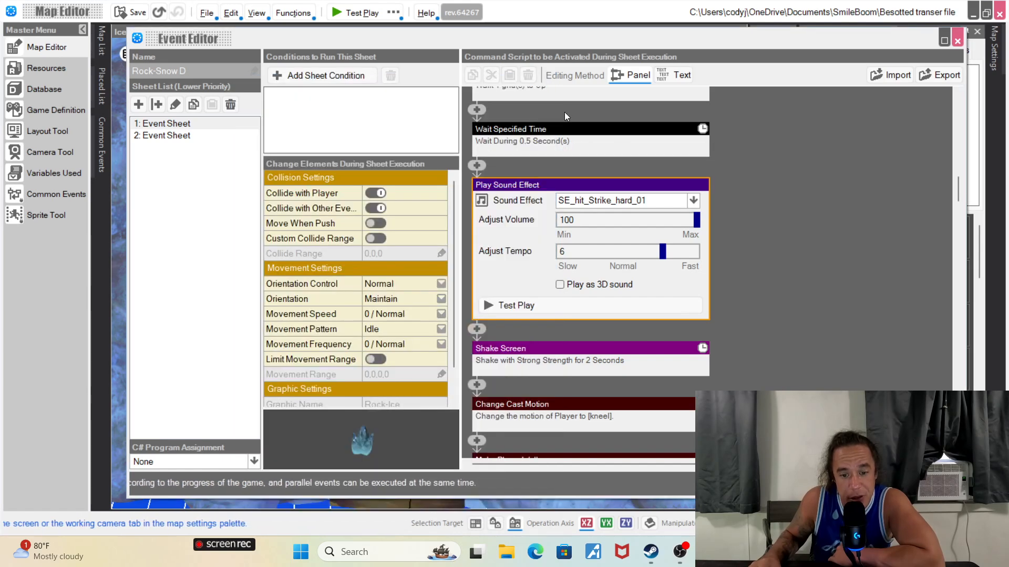
{"action": "left_click", "coordinate": [550, 363]}
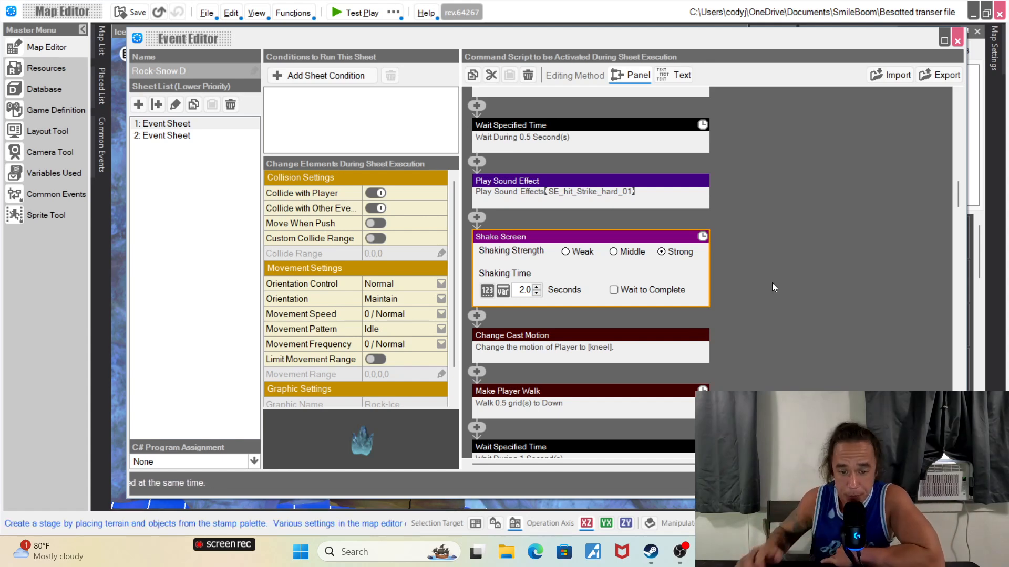
- Review the Change Cast Motion command that sets the kneel motion, and preview that motion on the vinikus 2D stamp
{"action": "left_click", "coordinate": [585, 348]}
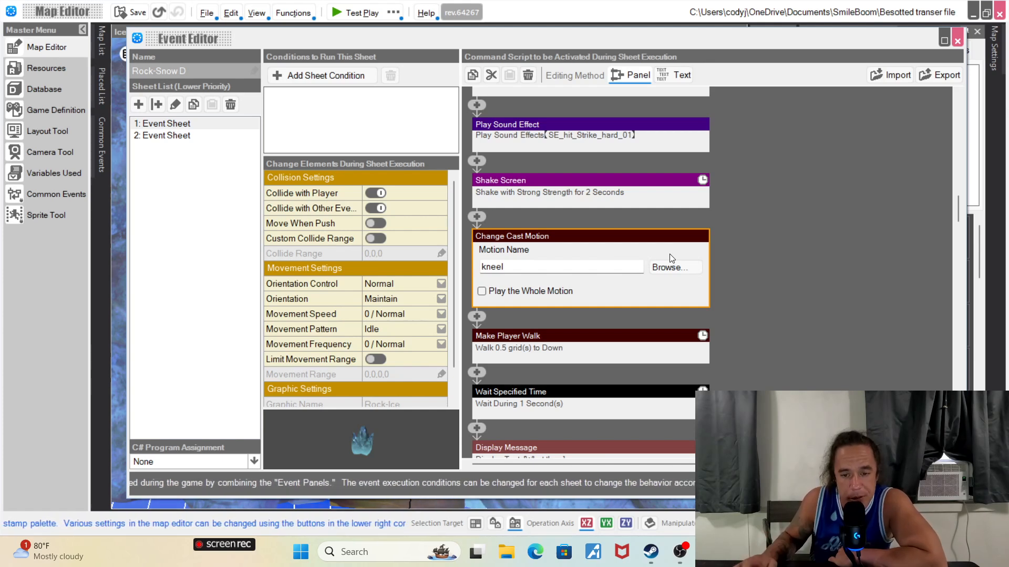
{"action": "left_click", "coordinate": [671, 267]}
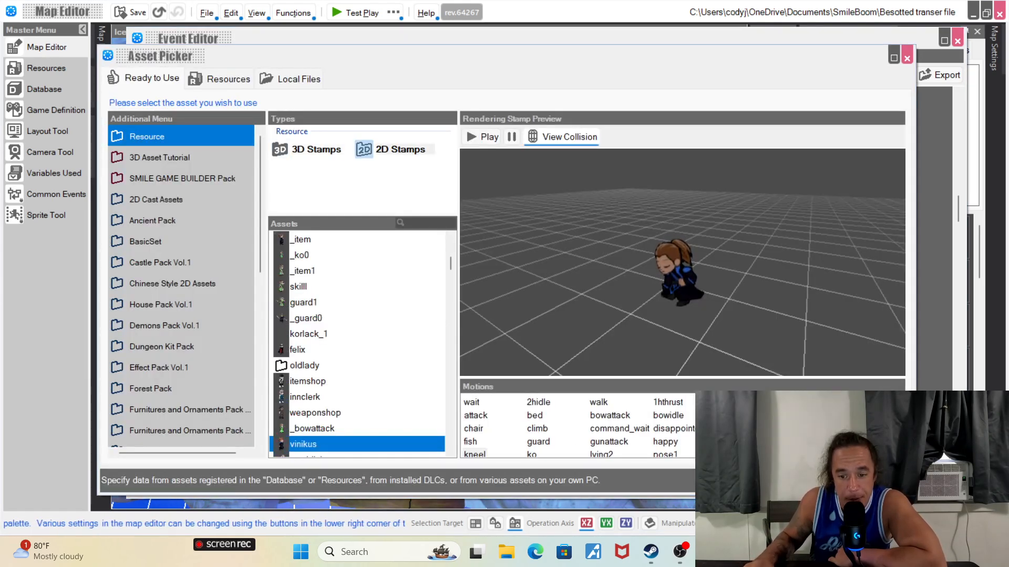
{"action": "scroll", "coordinate": [577, 425], "scroll_direction": "down", "scroll_amount": 1}
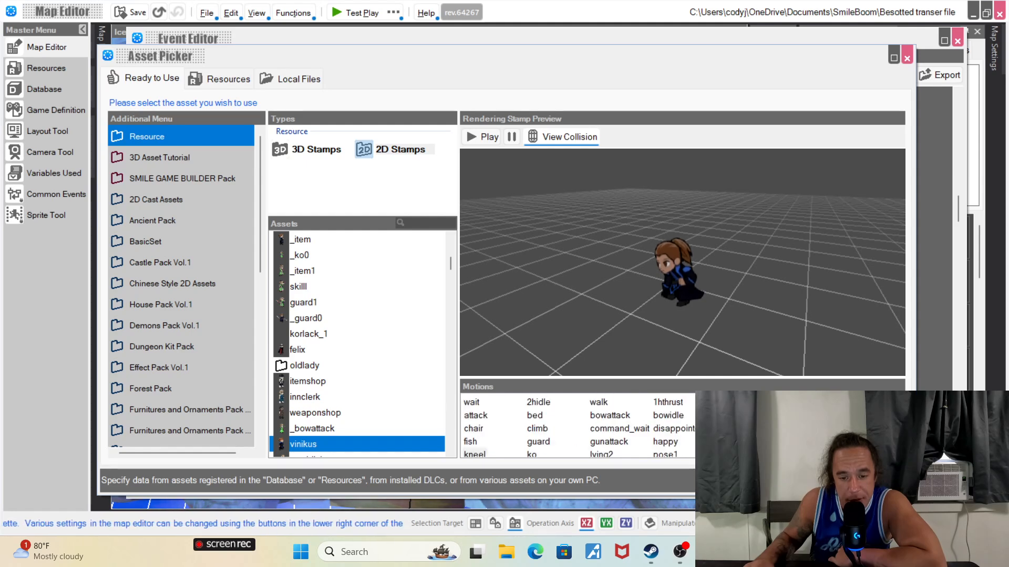
{"action": "left_click_drag", "start_coordinate": [709, 259], "coordinate": [681, 256]}
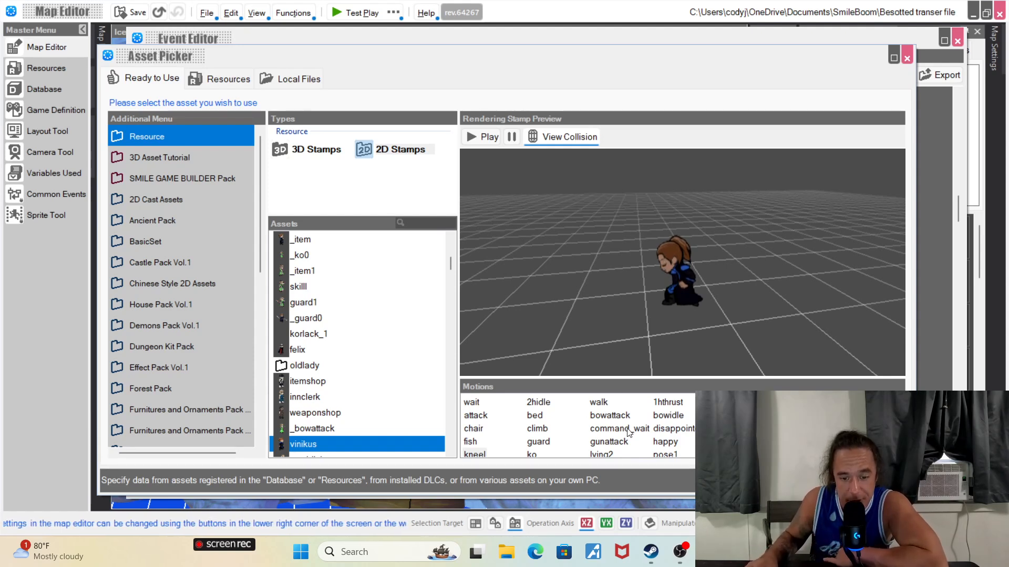
{"action": "scroll", "coordinate": [560, 420], "scroll_direction": "down", "scroll_amount": 1}
{"action": "scroll", "coordinate": [560, 419], "scroll_direction": "up", "scroll_amount": 1}
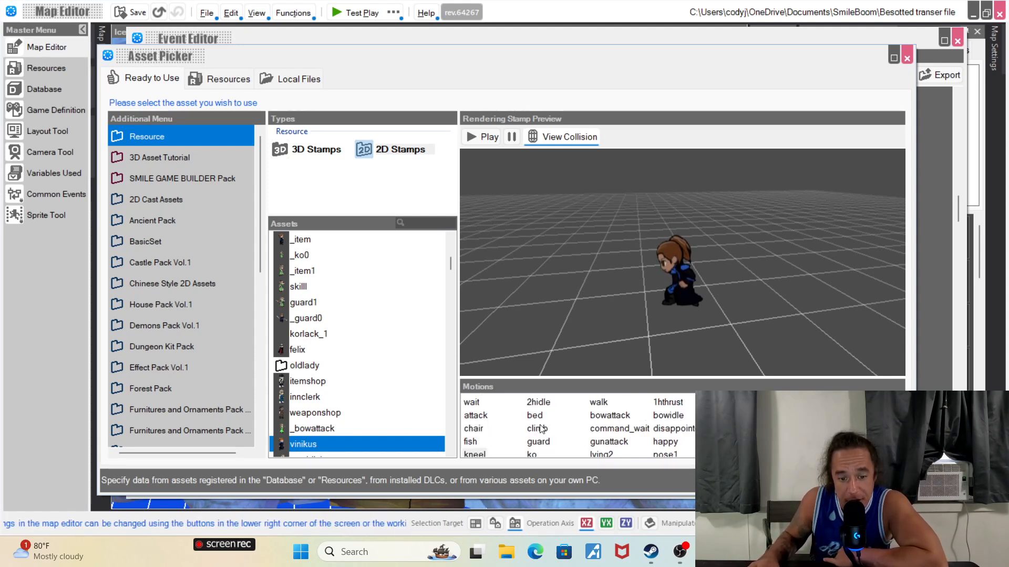
- Browse the 2D Casts folder for comparison, preview dot_cha002, and leave the asset picker without changing the kneel motion
{"action": "scroll", "coordinate": [384, 329], "scroll_direction": "up", "scroll_amount": 5}
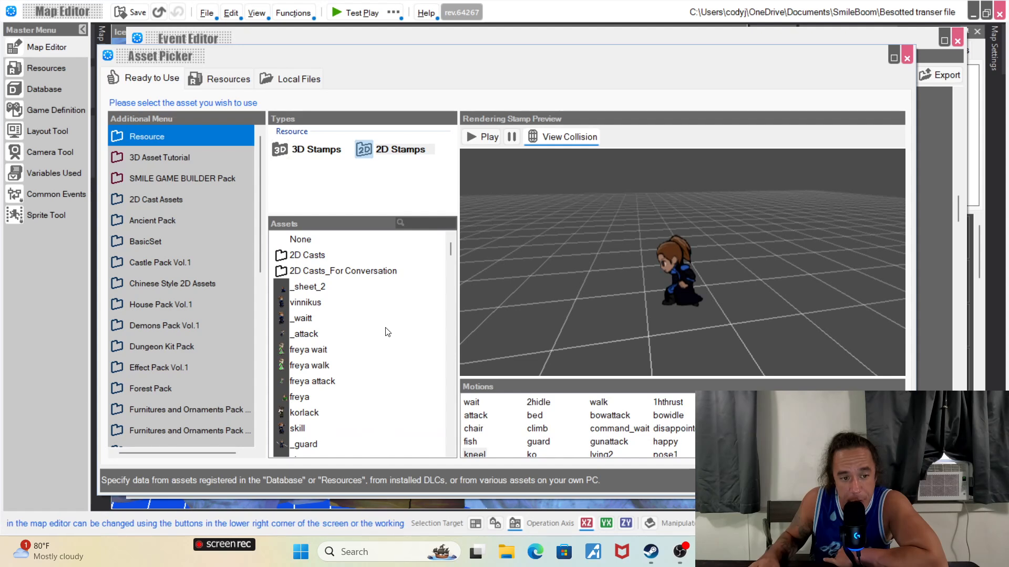
{"action": "left_click", "coordinate": [305, 255]}
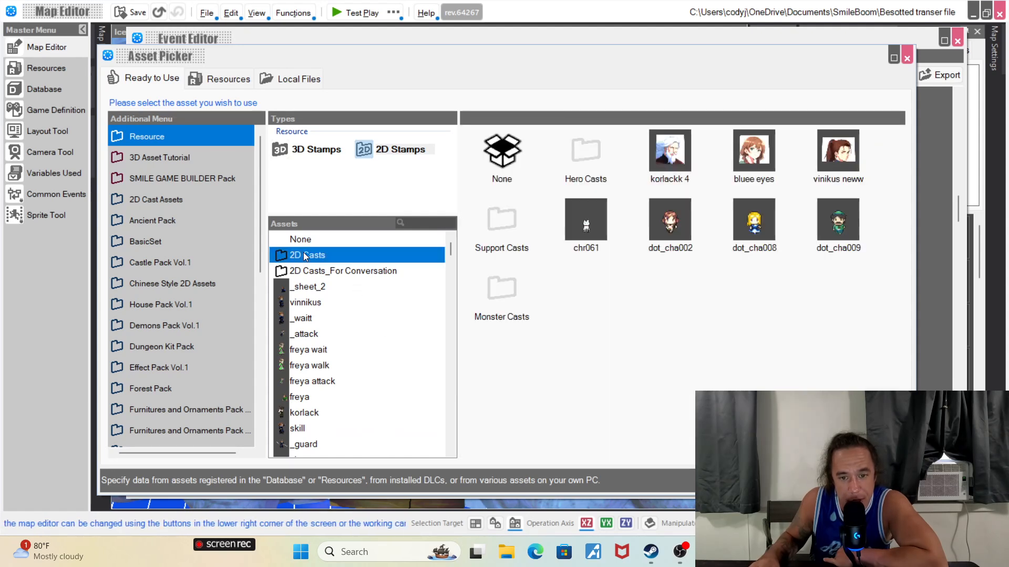
{"action": "double_click", "coordinate": [304, 255]}
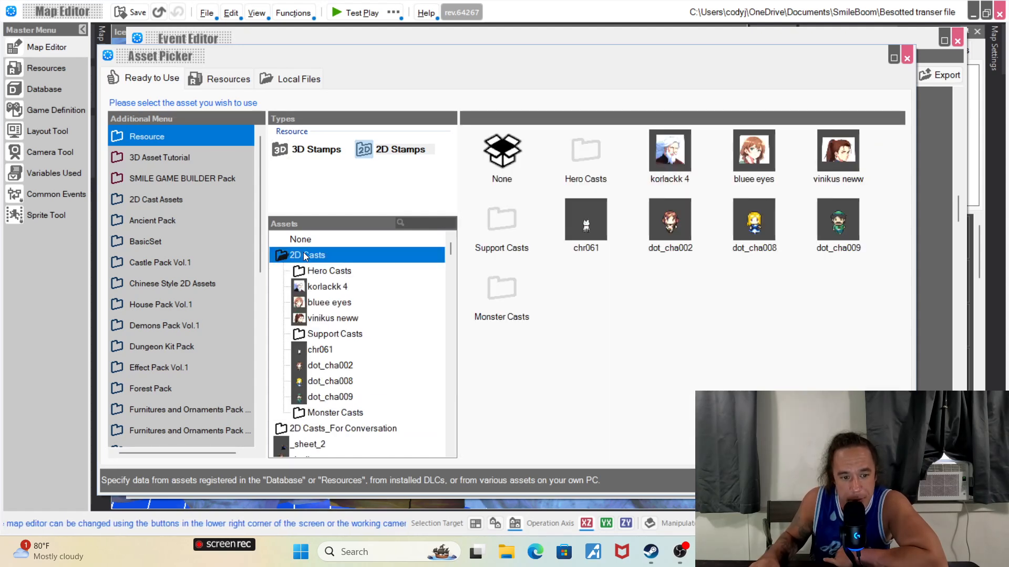
{"action": "left_click", "coordinate": [349, 367]}
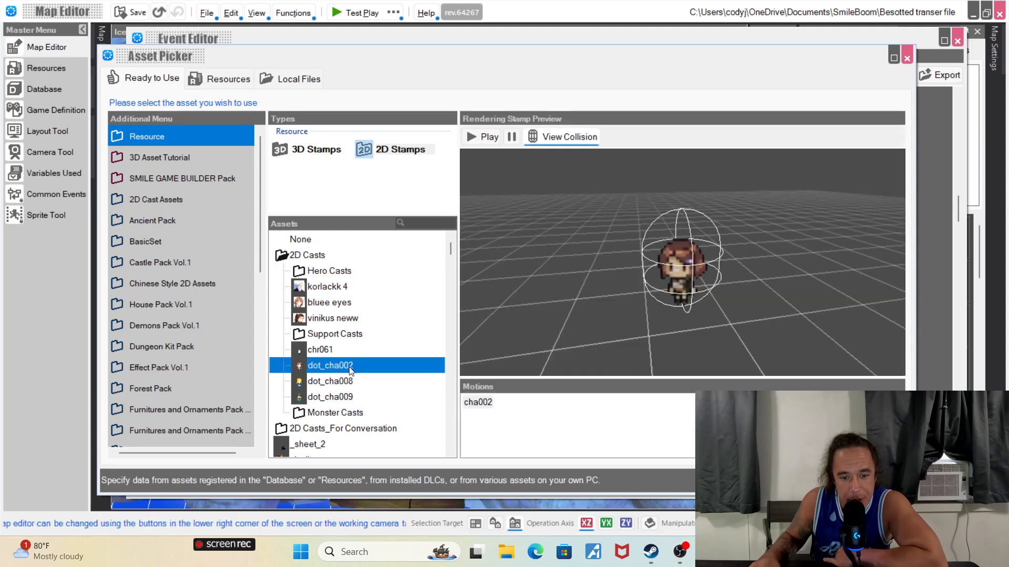
{"action": "double_click", "coordinate": [305, 255]}
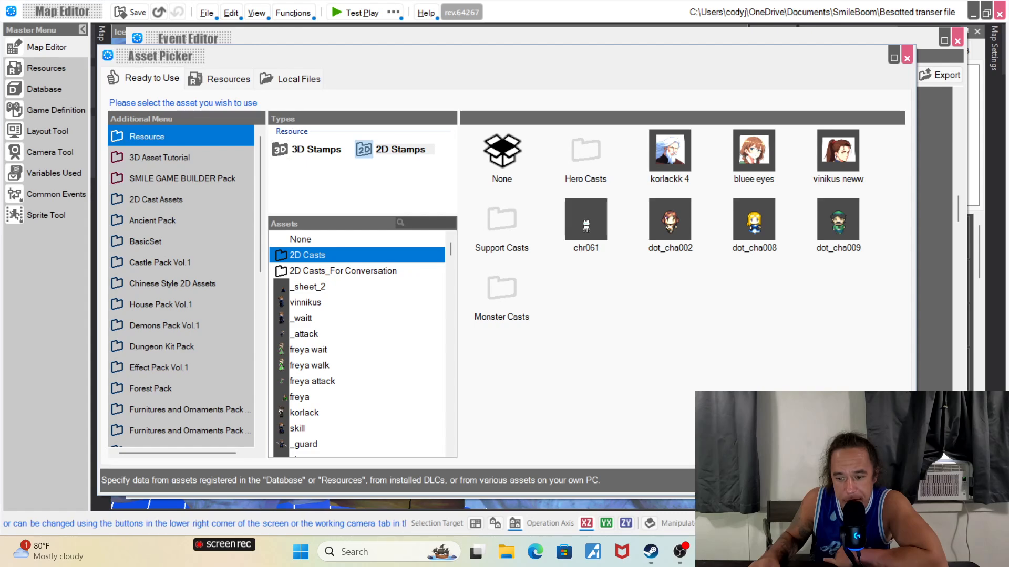
{"action": "key", "text": "Escape"}
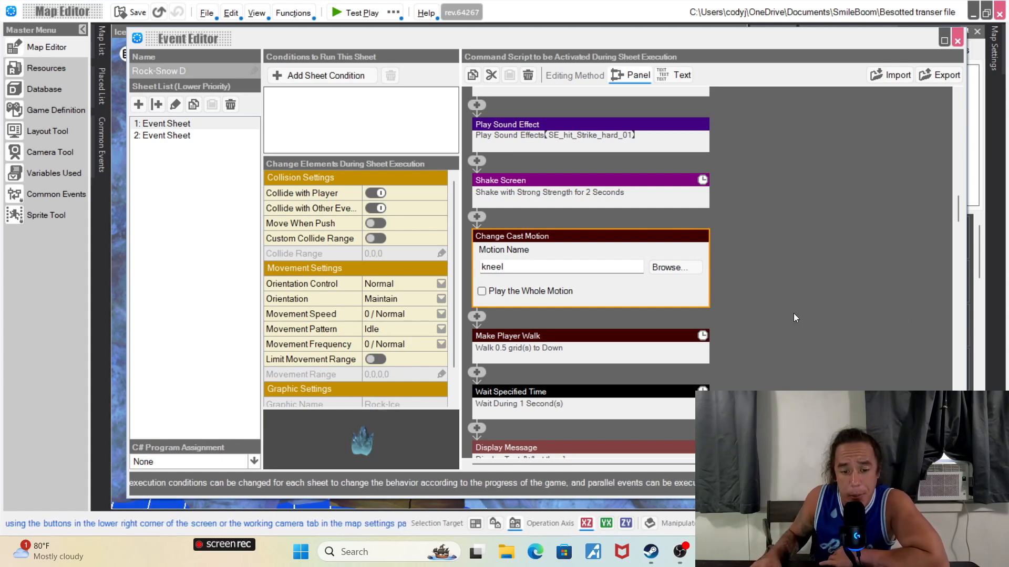
{"action": "left_click", "coordinate": [780, 282]}
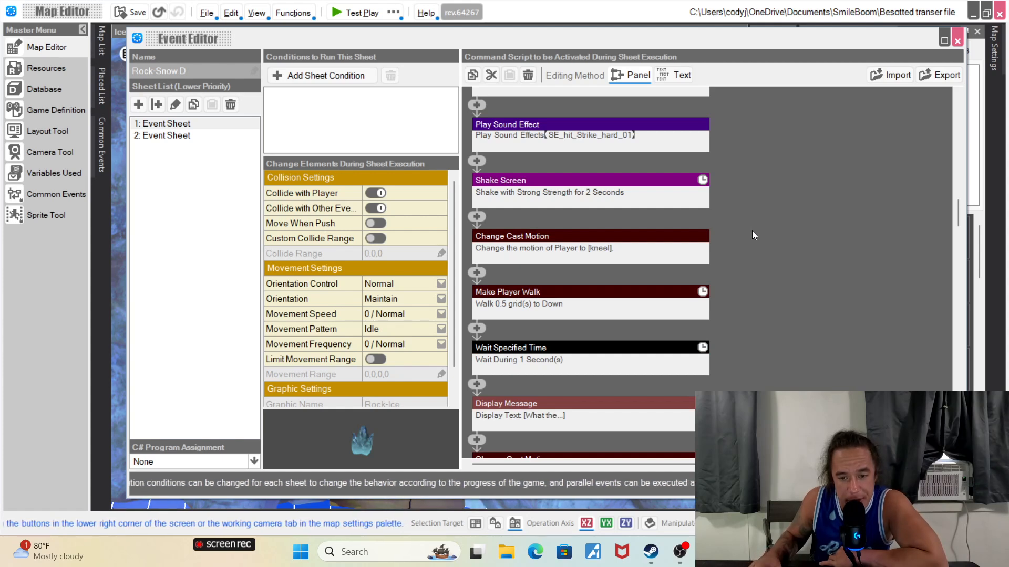
- Review the settings of the downward Make Player Walk, and locate the player commands without adding one
{"action": "scroll", "coordinate": [751, 232], "scroll_direction": "down", "scroll_amount": 1}
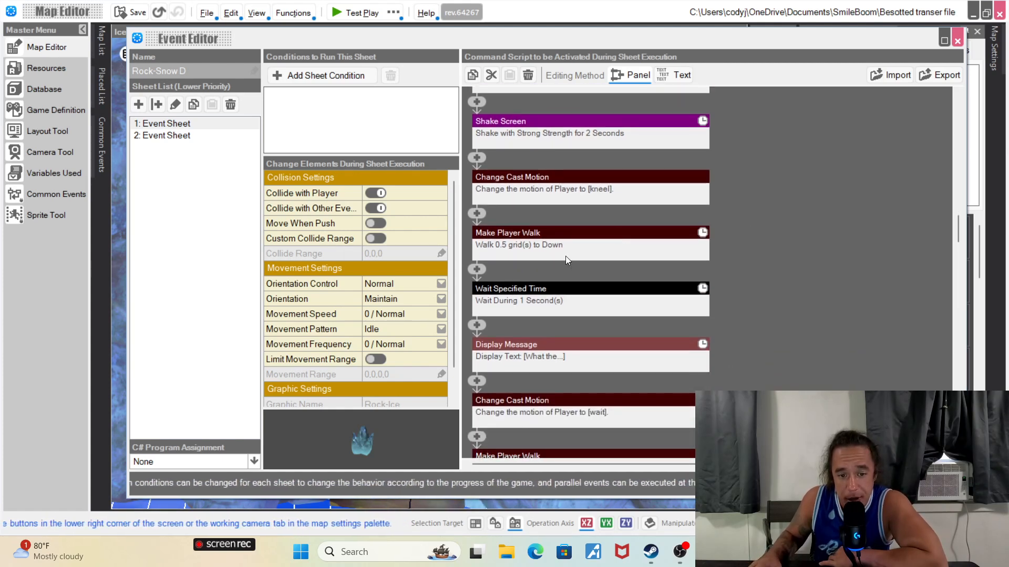
{"action": "left_click", "coordinate": [614, 232]}
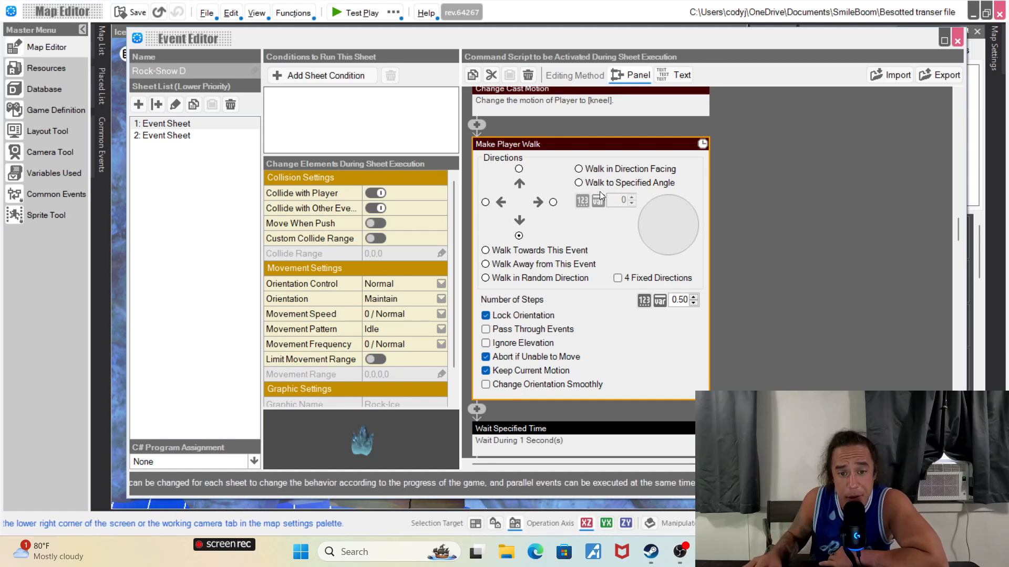
{"action": "left_click", "coordinate": [478, 126]}
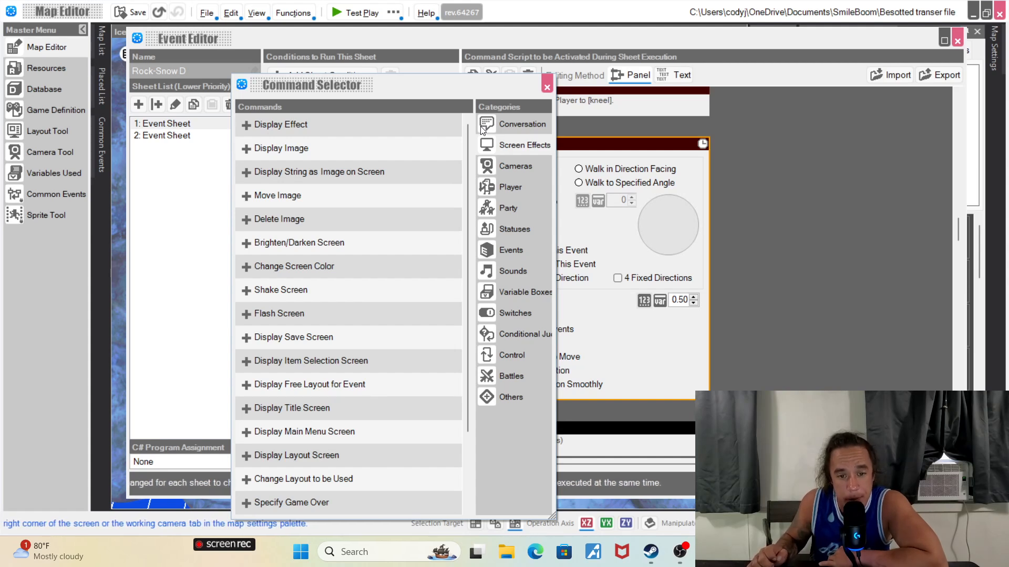
{"action": "left_click", "coordinate": [503, 188]}
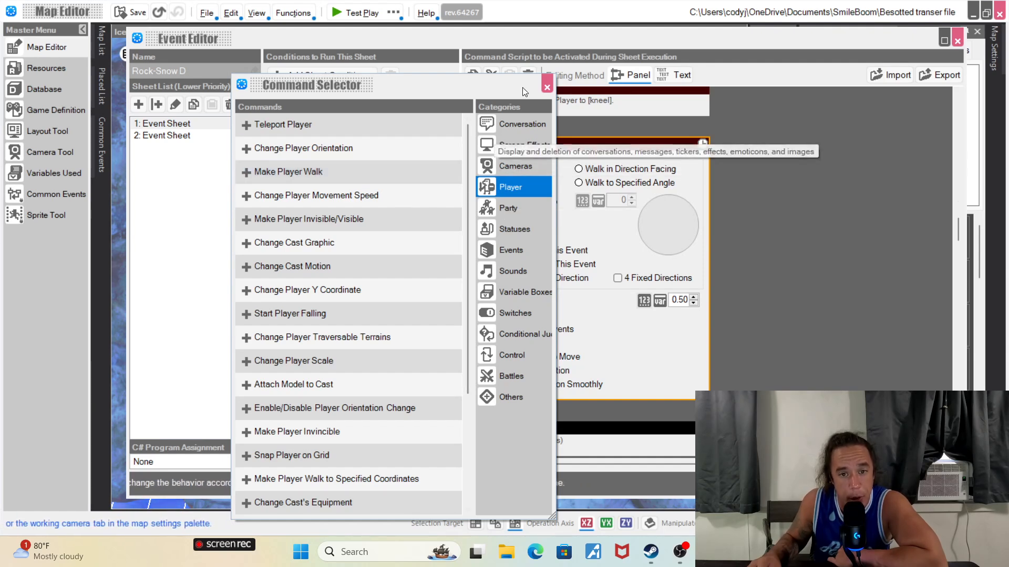
{"action": "left_click", "coordinate": [547, 88]}
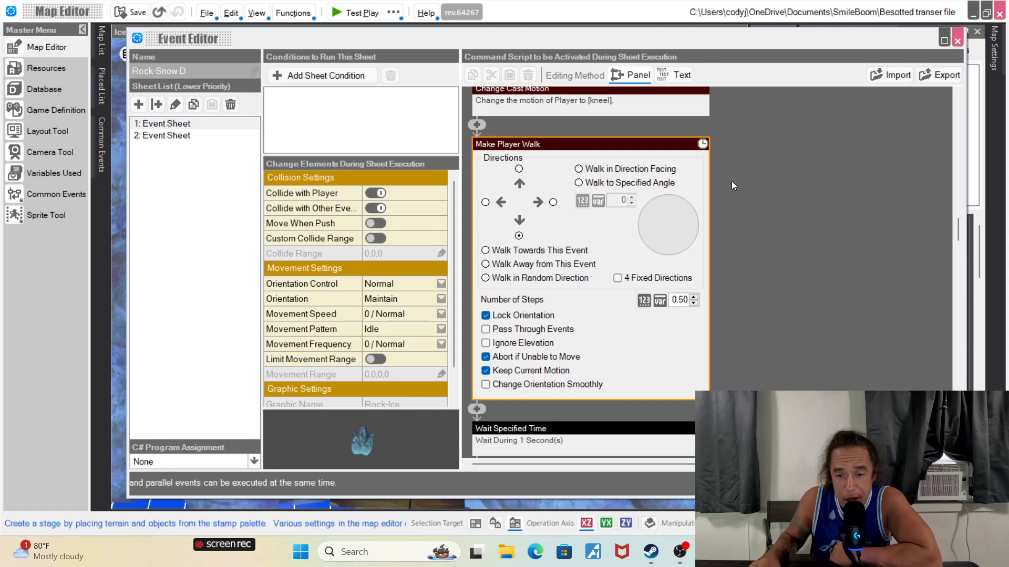
- Review the "What the..." Display Message settings, and look through the conversation commands without adding one
{"action": "scroll", "coordinate": [731, 181], "scroll_direction": "down", "scroll_amount": 5}
{"action": "scroll", "coordinate": [739, 170], "scroll_direction": "down", "scroll_amount": 2}
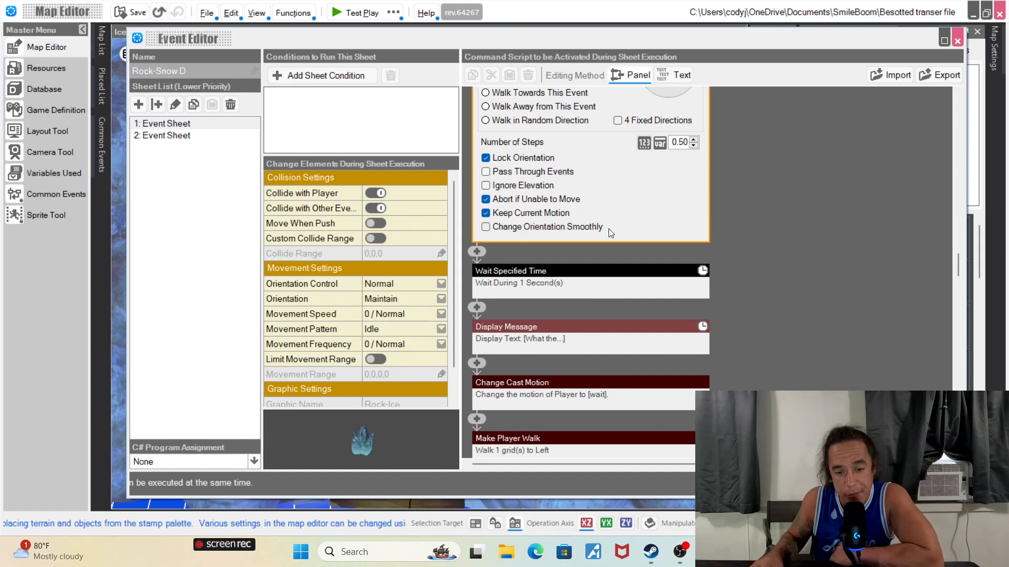
{"action": "left_click", "coordinate": [602, 336]}
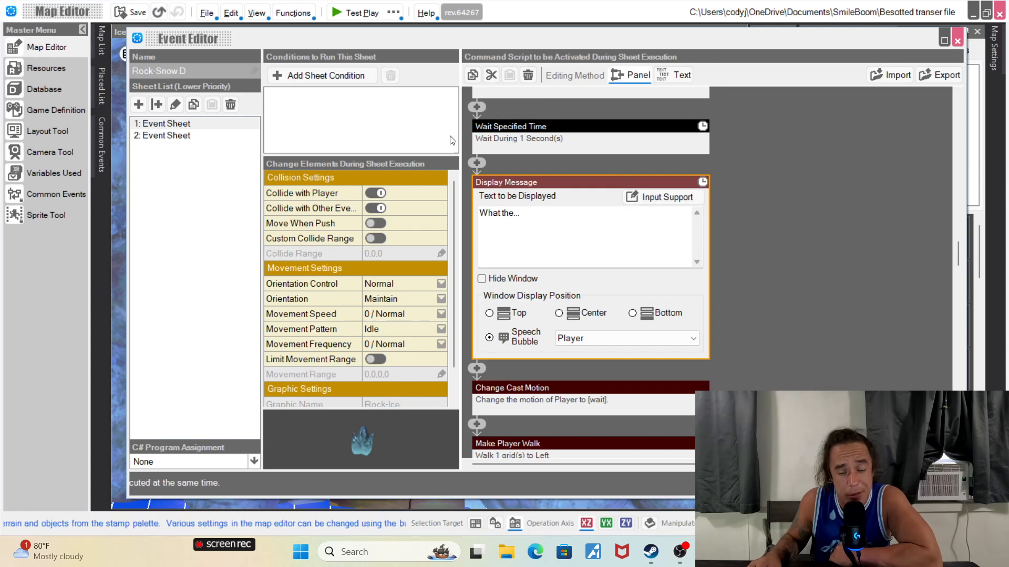
{"action": "left_click", "coordinate": [477, 163]}
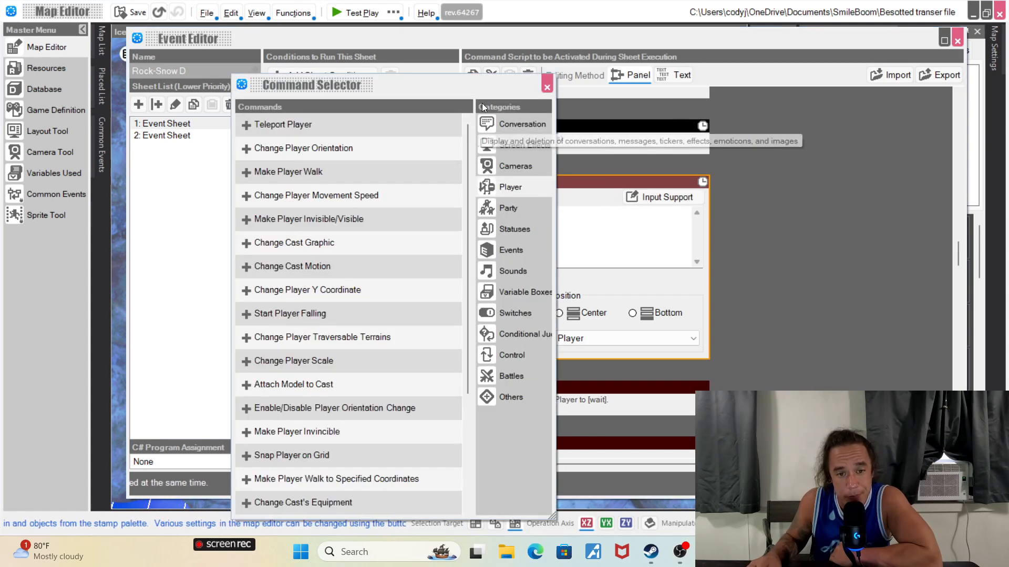
{"action": "left_click", "coordinate": [520, 125]}
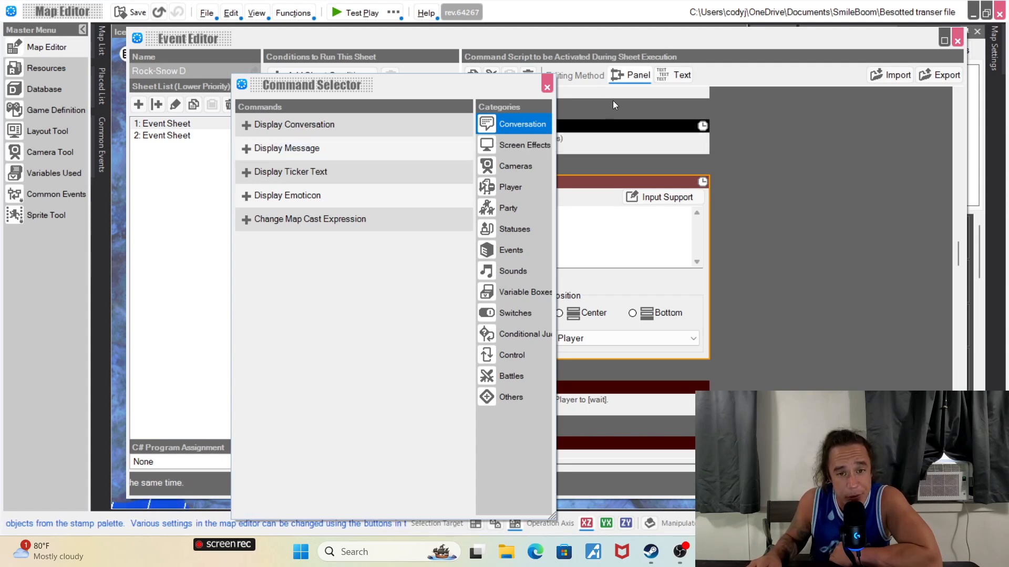
{"action": "left_click", "coordinate": [547, 83]}
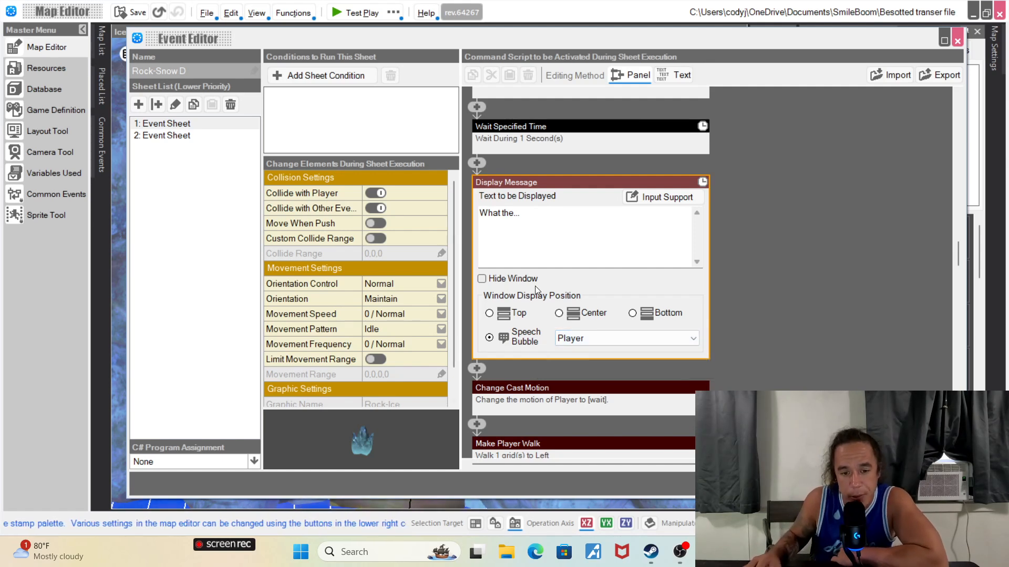
- Review the Change Cast Motion command that sets the wait motion, and preview that motion on vinikus from several angles
{"action": "scroll", "coordinate": [777, 273], "scroll_direction": "down", "scroll_amount": 3}
{"action": "scroll", "coordinate": [771, 253], "scroll_direction": "down", "scroll_amount": 2}
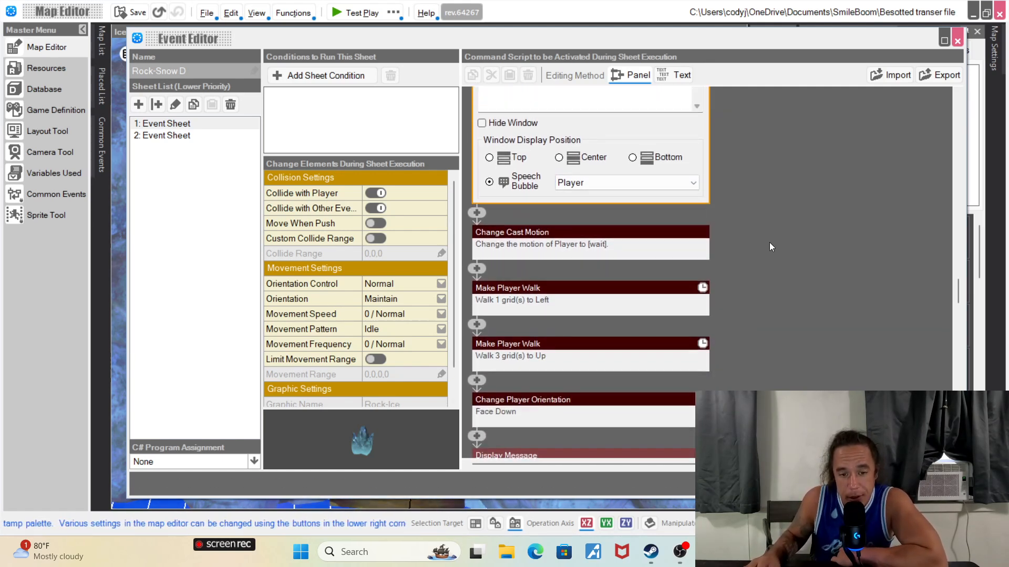
{"action": "left_click", "coordinate": [599, 227]}
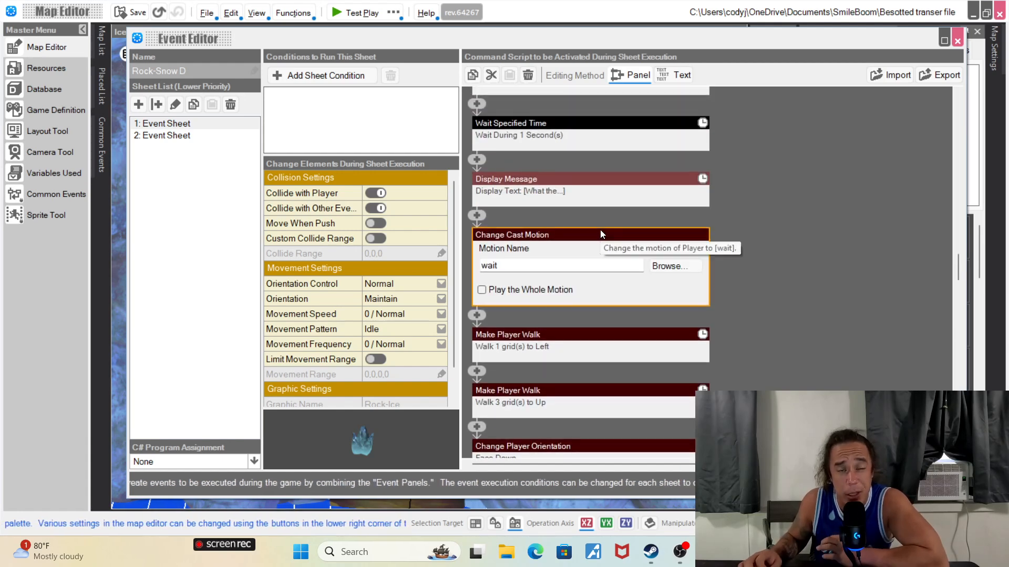
{"action": "left_click", "coordinate": [684, 268]}
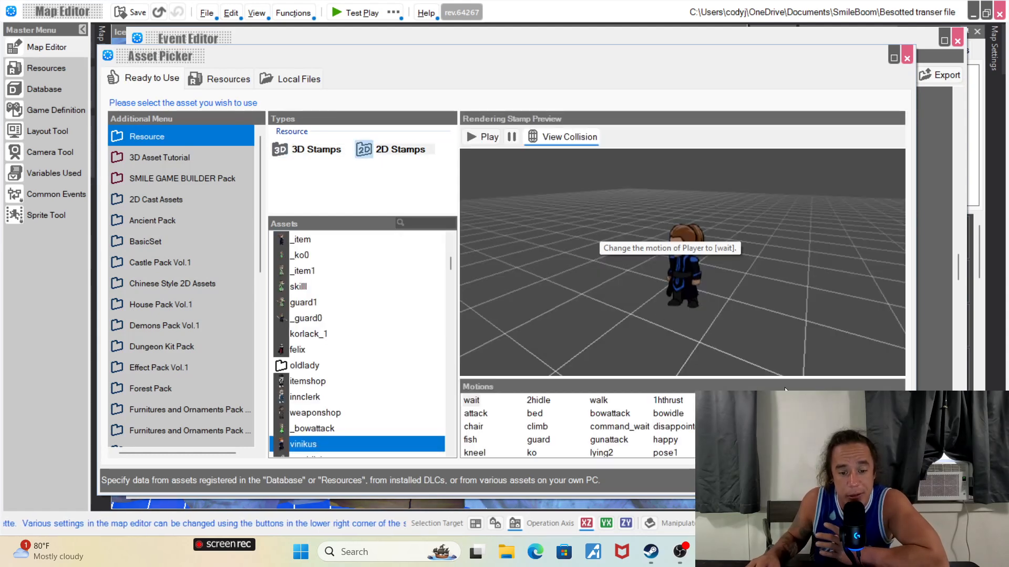
{"action": "left_click_drag", "start_coordinate": [789, 305], "coordinate": [756, 292]}
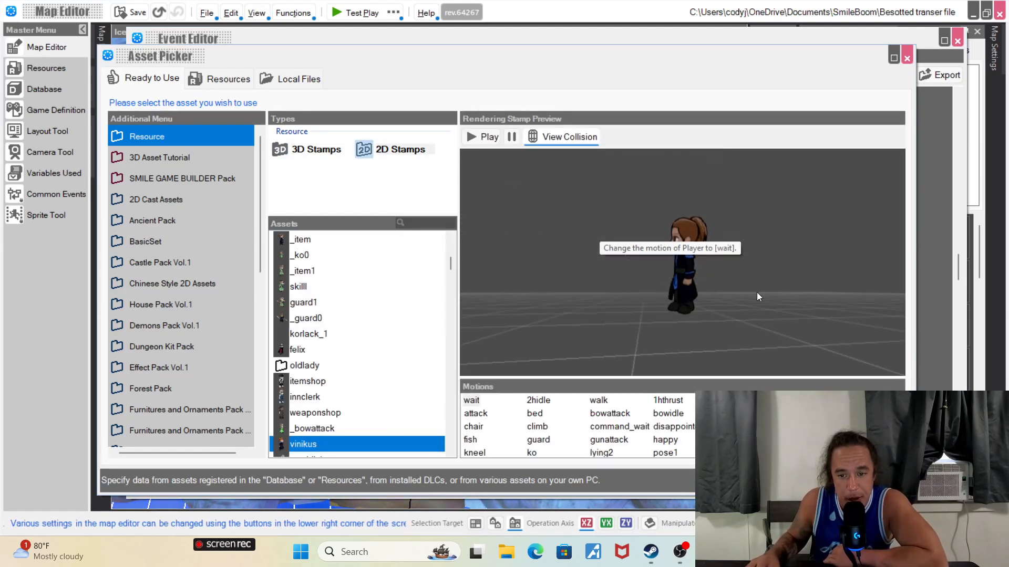
{"action": "left_click_drag", "start_coordinate": [743, 307], "coordinate": [876, 301]}
{"action": "scroll", "coordinate": [875, 296], "scroll_direction": "down", "scroll_amount": 2}
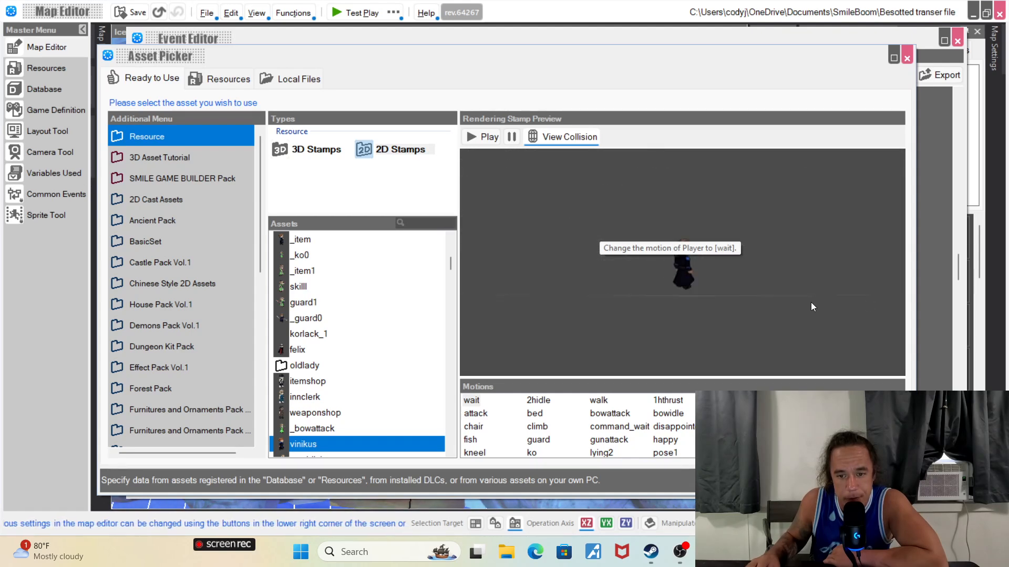
{"action": "scroll", "coordinate": [807, 301], "scroll_direction": "up", "scroll_amount": 5}
{"action": "left_click_drag", "start_coordinate": [808, 302], "coordinate": [821, 370]}
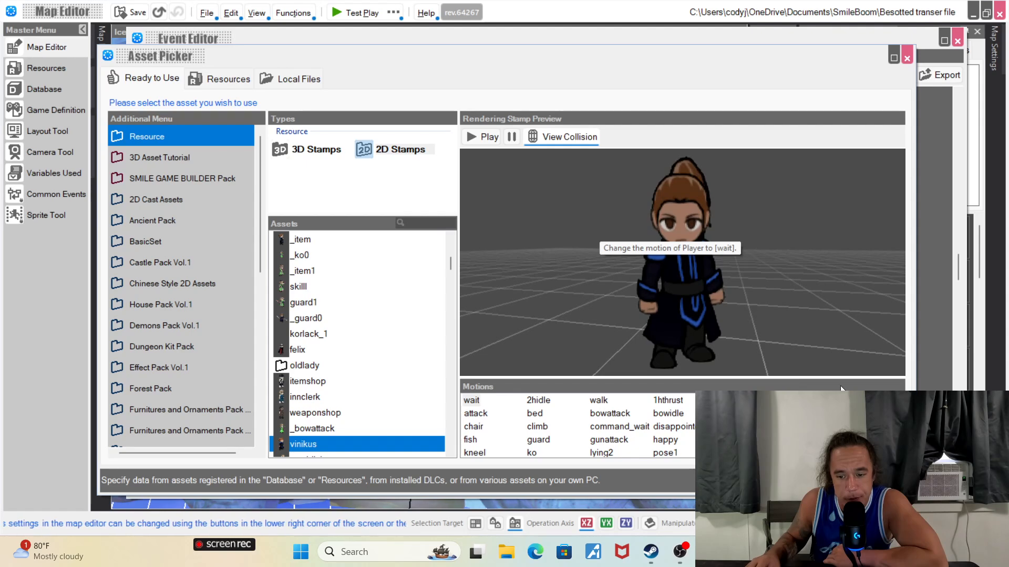
{"action": "left_click", "coordinate": [830, 480]}
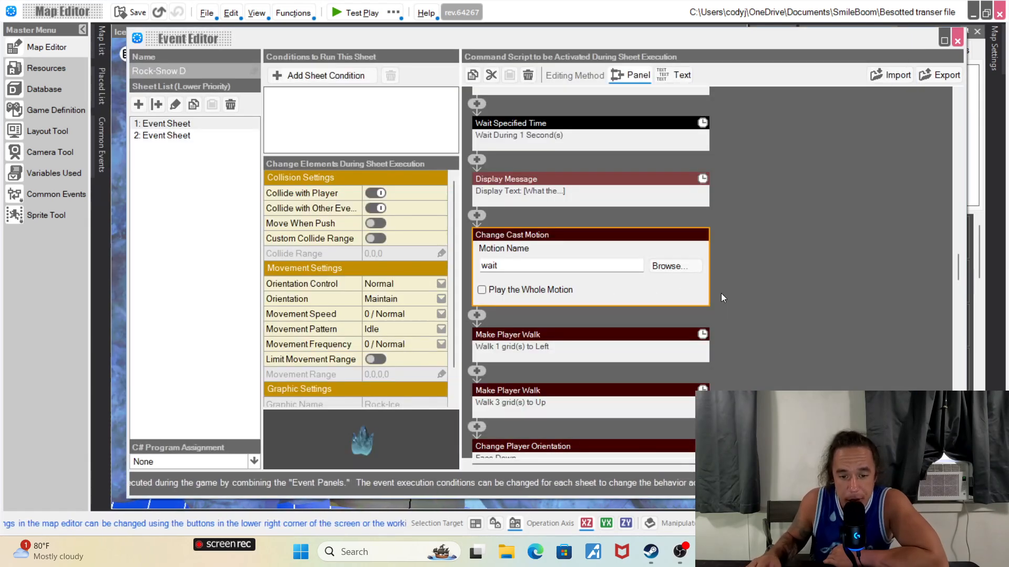
- Examine the direction and movement options of the leftward Make Player Walk that follows the wait motion
{"action": "scroll", "coordinate": [720, 293], "scroll_direction": "down", "scroll_amount": 1}
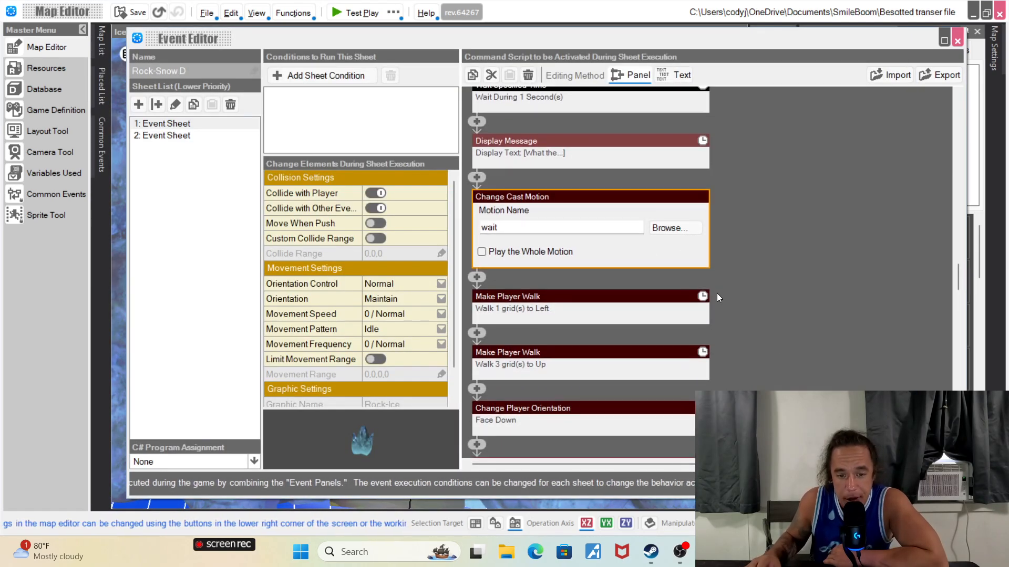
{"action": "left_click", "coordinate": [633, 305]}
{"action": "scroll", "coordinate": [695, 304], "scroll_direction": "up", "scroll_amount": 5}
{"action": "scroll", "coordinate": [737, 223], "scroll_direction": "up", "scroll_amount": 2}
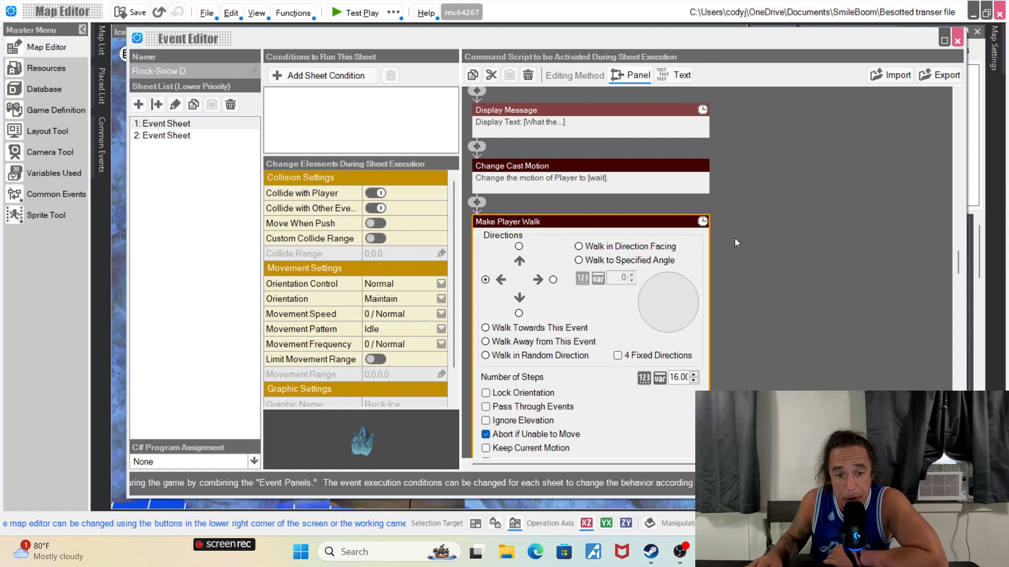
- Set the number of steps of the leftward Make Player Walk to 1, and continue to the dialogue messages below
{"action": "scroll", "coordinate": [725, 241], "scroll_direction": "down", "scroll_amount": 2}
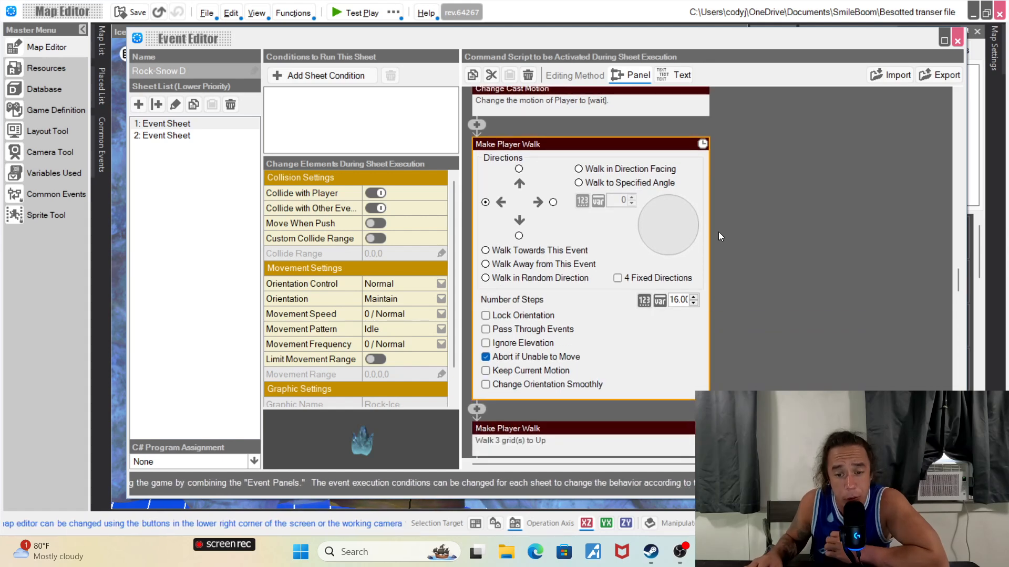
{"action": "scroll", "coordinate": [707, 274], "scroll_direction": "down", "scroll_amount": 1}
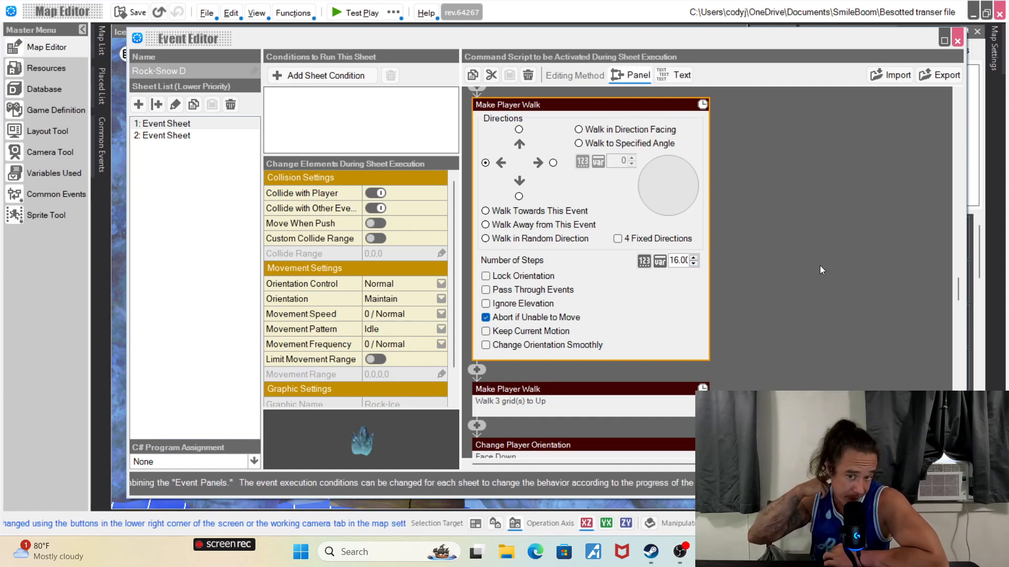
{"action": "scroll", "coordinate": [714, 286], "scroll_direction": "down", "scroll_amount": 1}
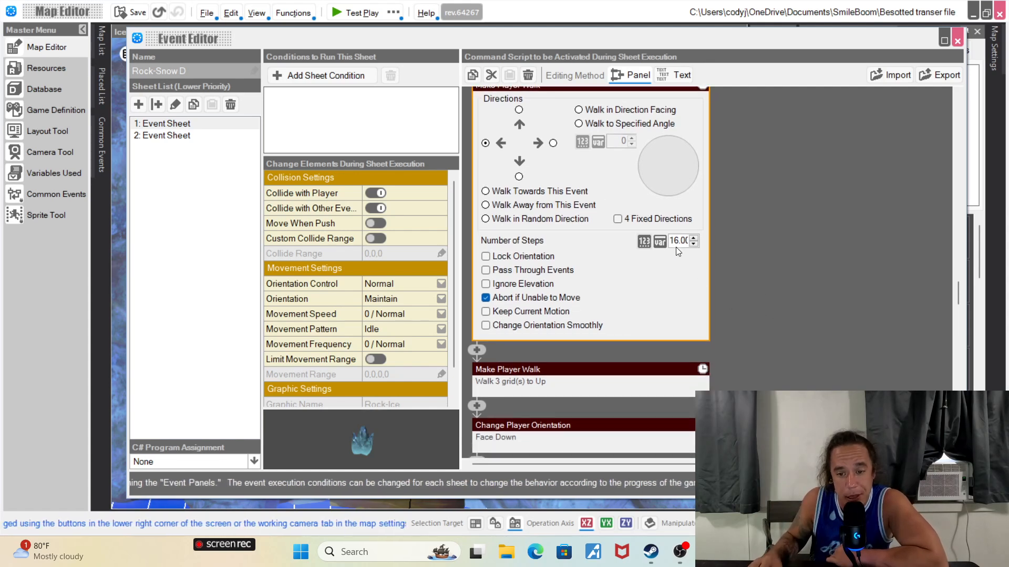
{"action": "key", "text": "BackSpace"}
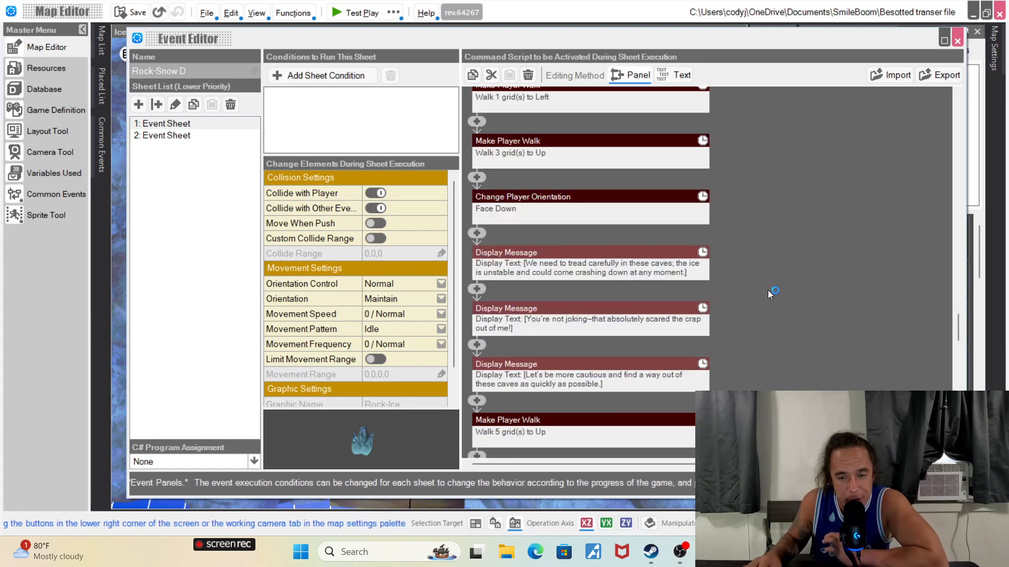
- Close the crystal's Rock-Snow D event and discard its unsaved changes
{"action": "scroll", "coordinate": [636, 211], "scroll_direction": "up", "scroll_amount": 3}
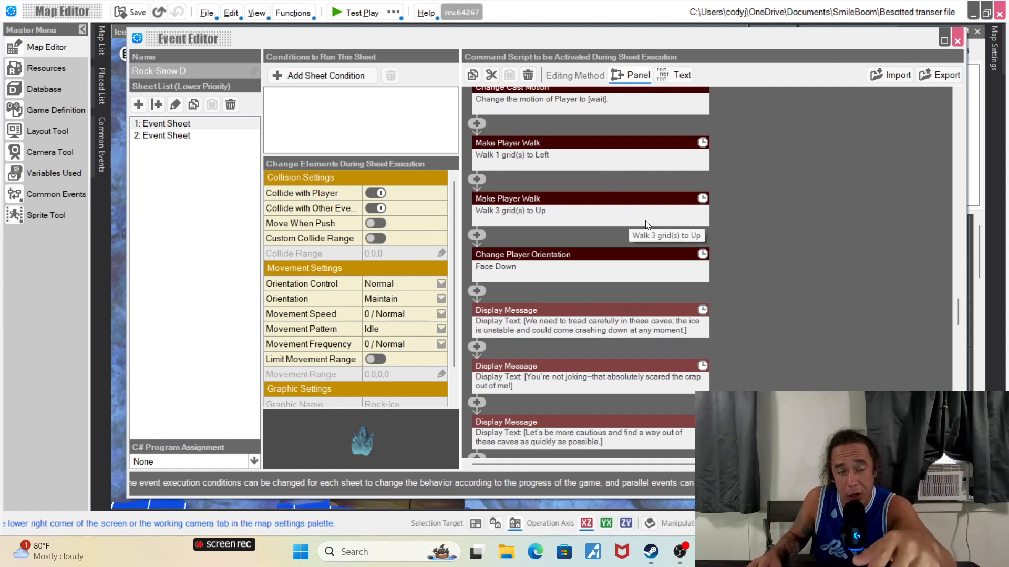
{"action": "left_click", "coordinate": [957, 40]}
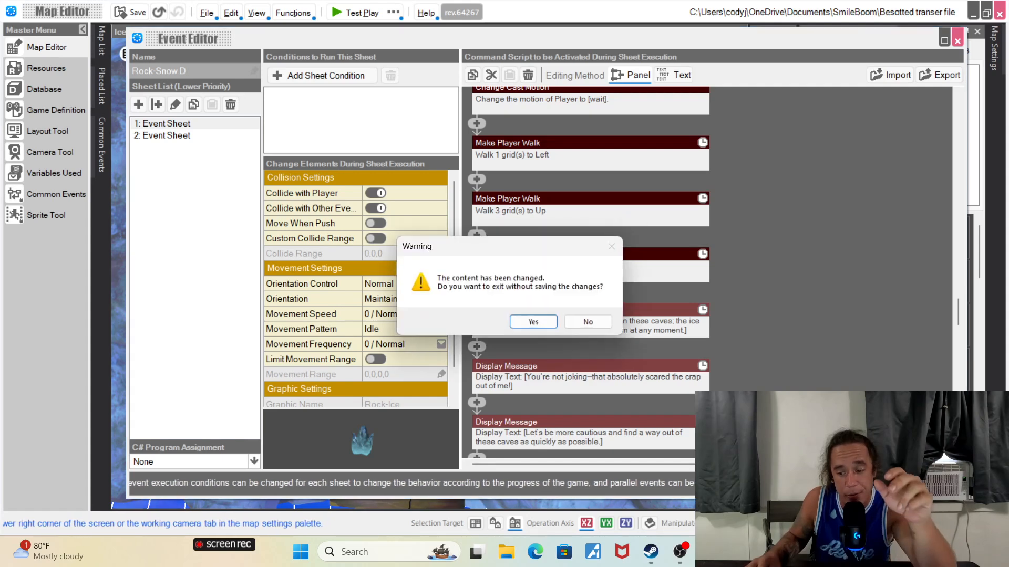
{"action": "left_click", "coordinate": [603, 322]}
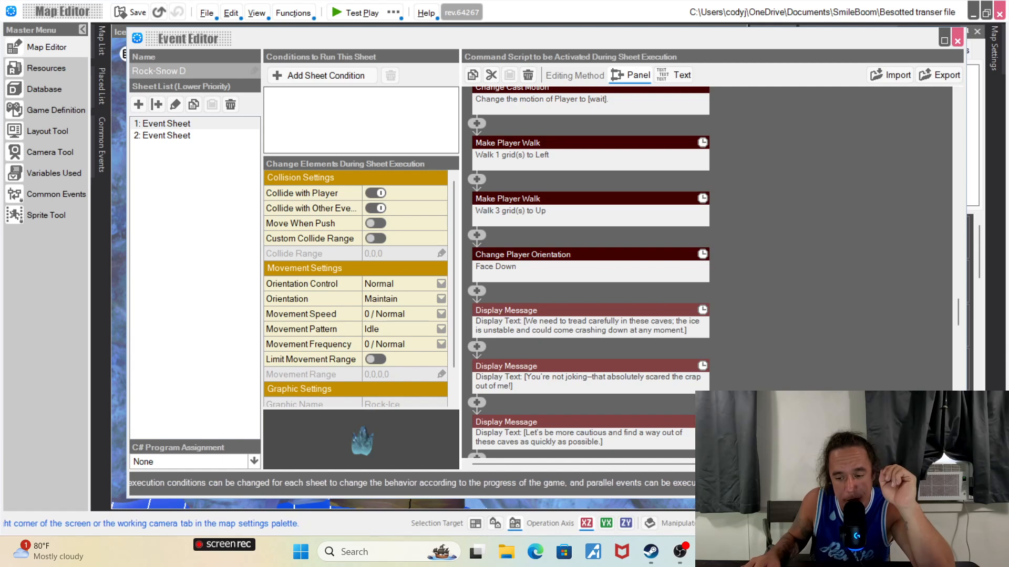
{"action": "left_click", "coordinate": [957, 40]}
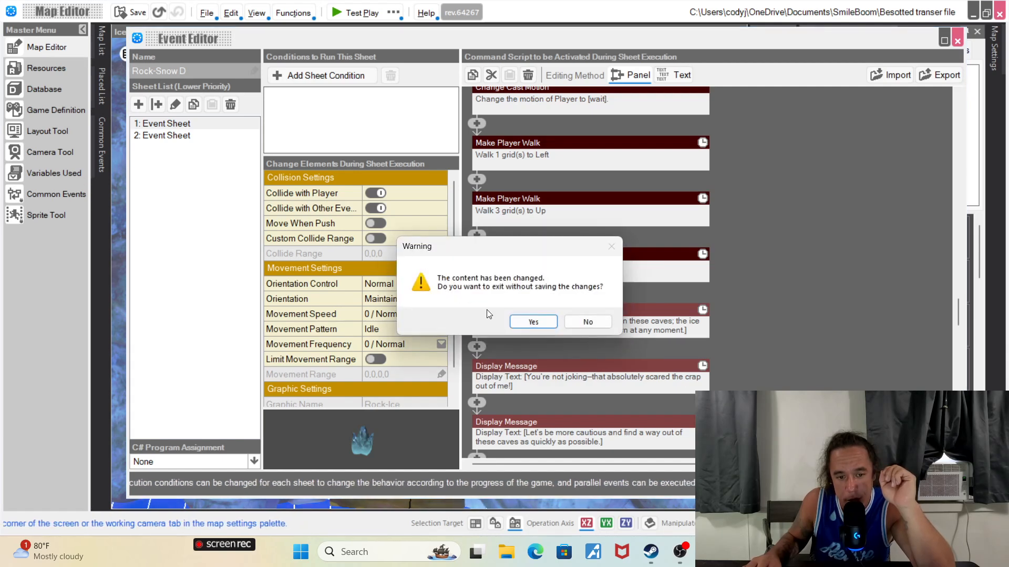
{"action": "left_click", "coordinate": [533, 321]}
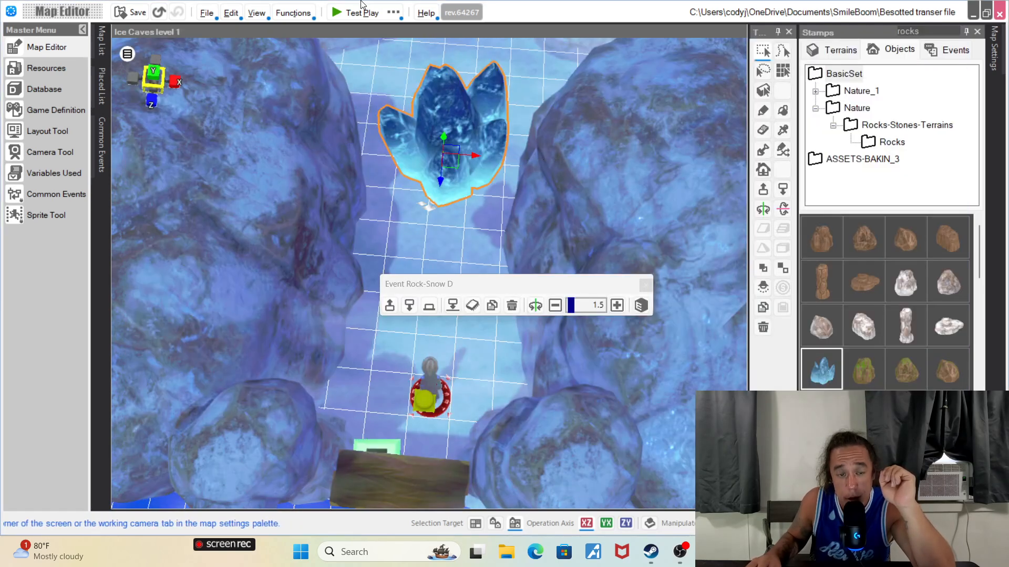
- Test play the falling-ice cutscene, advance past the "What the..." message to the ice warning dialogue, and return to the Map Editor
{"action": "left_click", "coordinate": [393, 13]}
{"action": "left_click", "coordinate": [433, 46]}
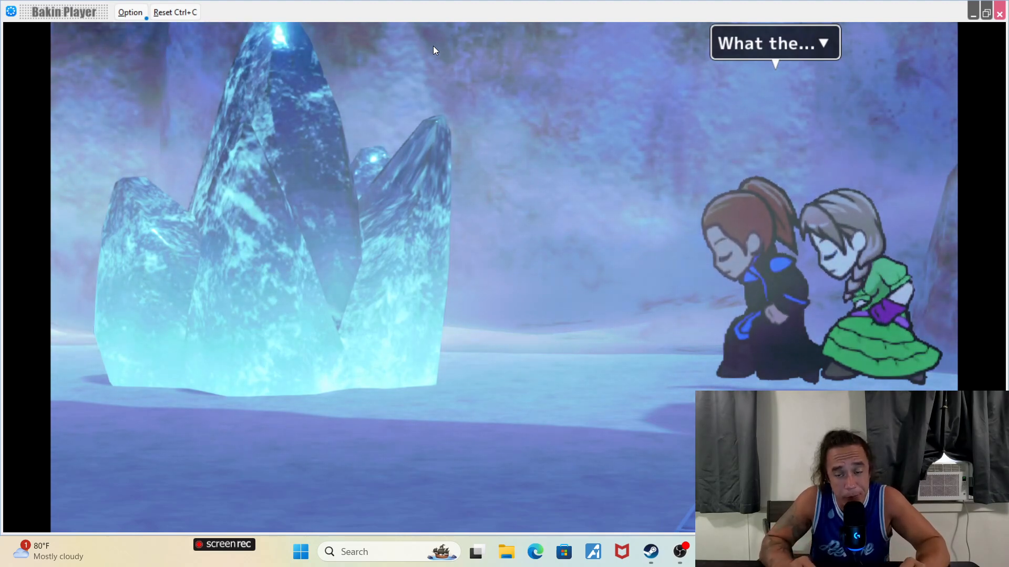
{"action": "key", "text": "Return"}
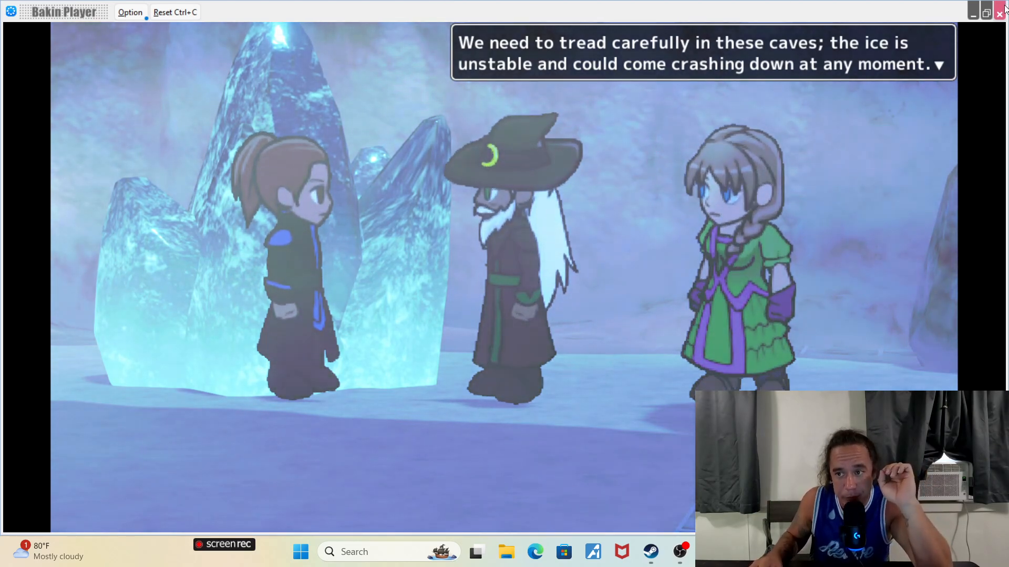
{"action": "key", "text": "alt+Tab"}
- Reopen the Rock-Snow D crystal event and review its command script down to the party's walk and dialogue commands
{"action": "left_click", "coordinate": [389, 111]}
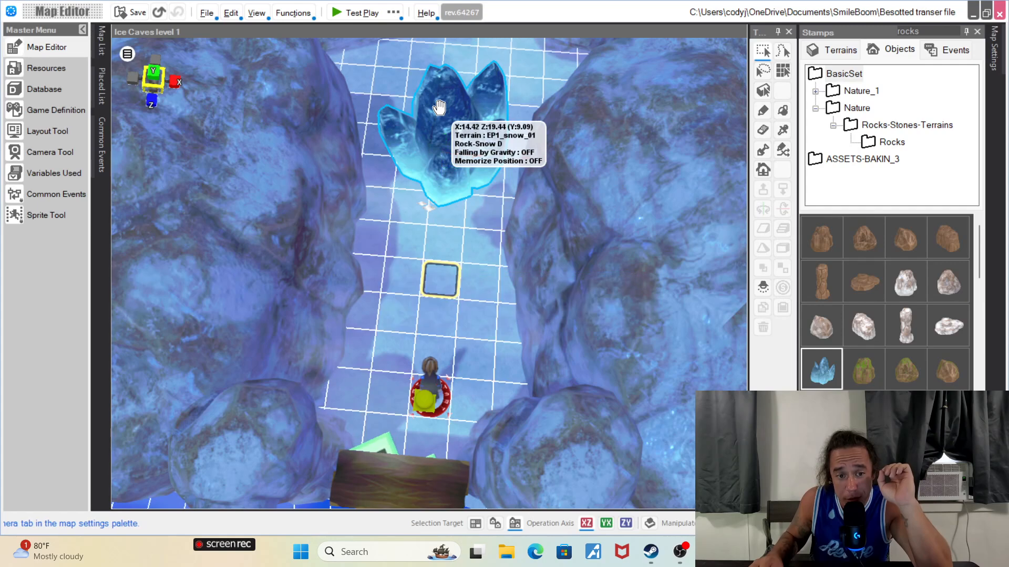
{"action": "double_click", "coordinate": [439, 107]}
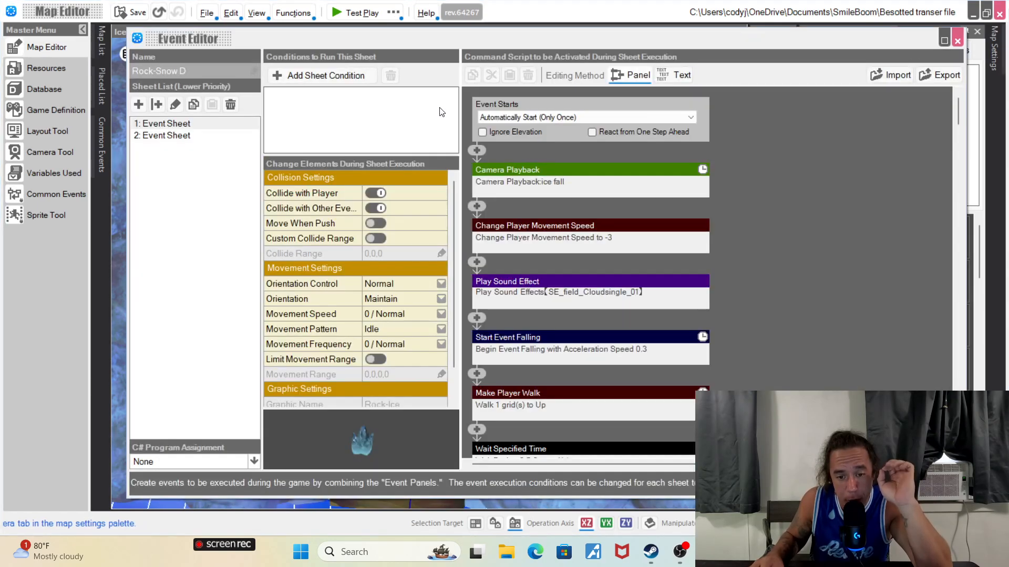
{"action": "scroll", "coordinate": [802, 341], "scroll_direction": "down", "scroll_amount": 5}
{"action": "scroll", "coordinate": [802, 338], "scroll_direction": "down", "scroll_amount": 5}
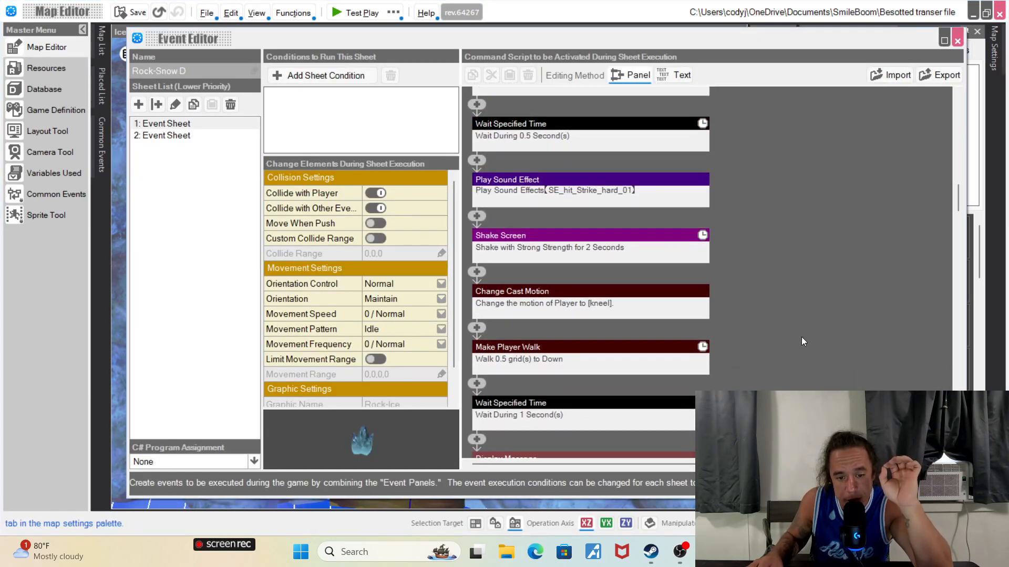
{"action": "scroll", "coordinate": [802, 332], "scroll_direction": "down", "scroll_amount": 2}
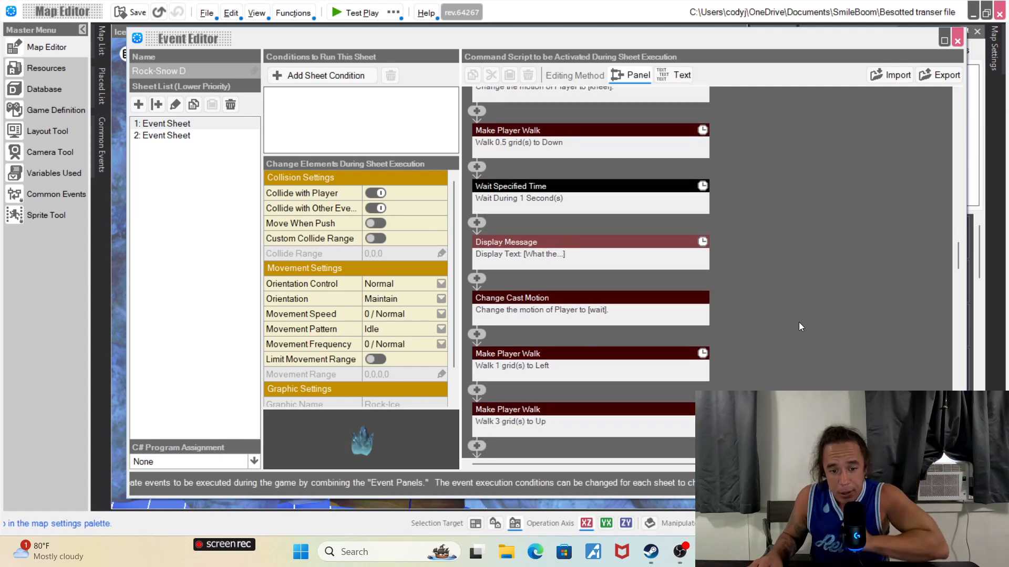
{"action": "scroll", "coordinate": [798, 323], "scroll_direction": "down", "scroll_amount": 3}
{"action": "scroll", "coordinate": [798, 325], "scroll_direction": "down", "scroll_amount": 3}
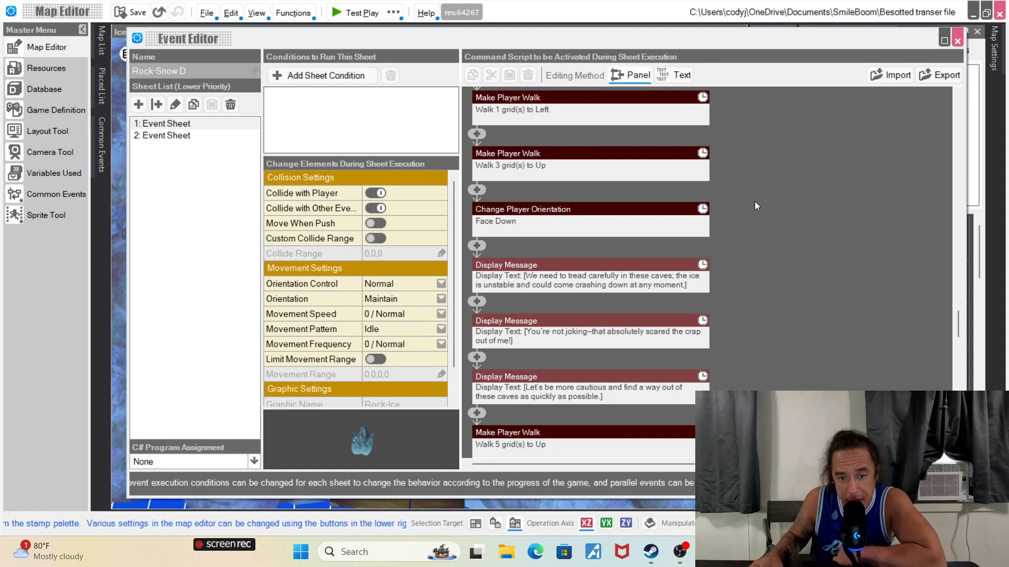
- Look through the Player commands without adding one, and examine the Change Player Orientation command's direction options
{"action": "left_click", "coordinate": [477, 190]}
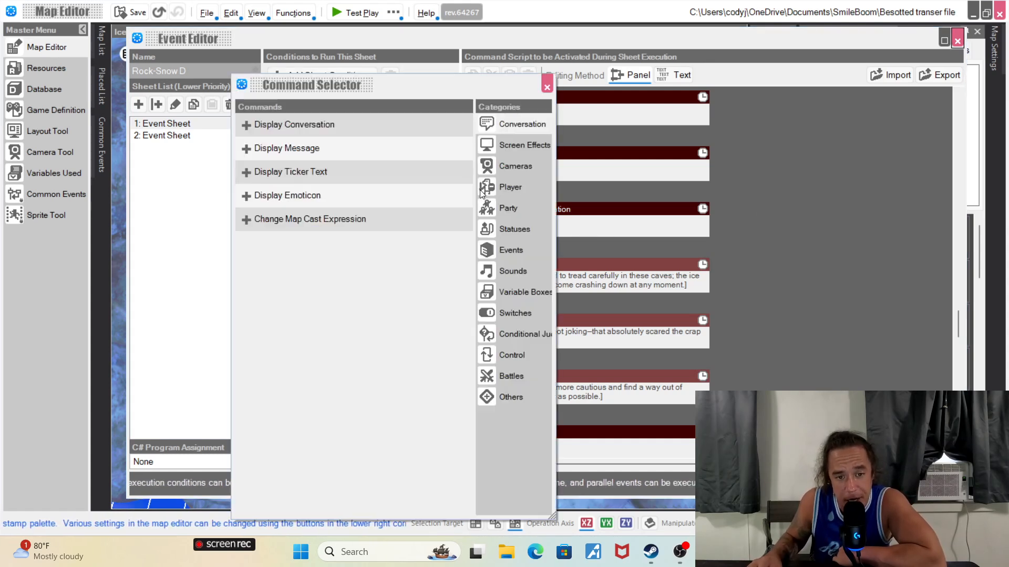
{"action": "left_click", "coordinate": [515, 187]}
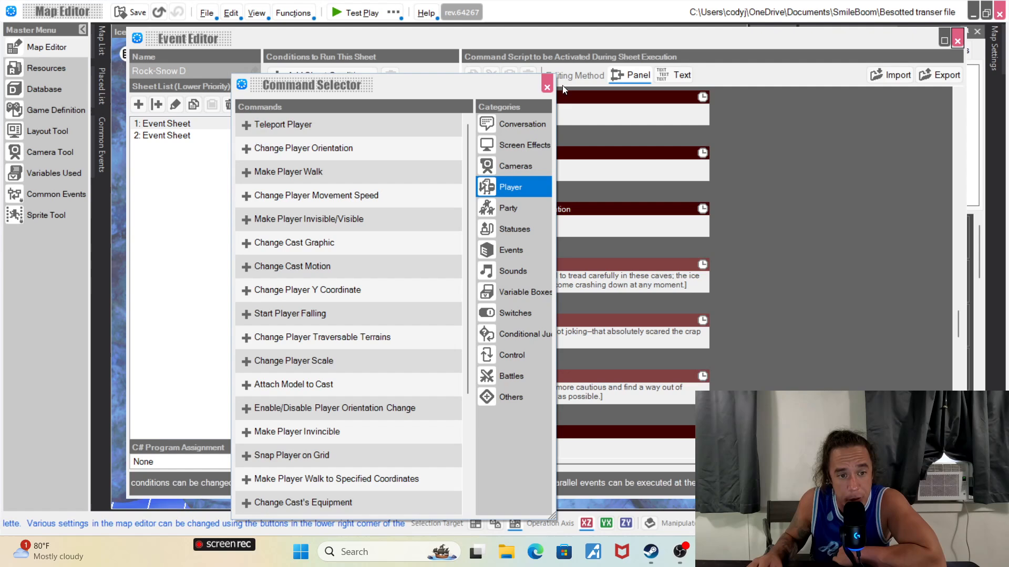
{"action": "left_click", "coordinate": [547, 83]}
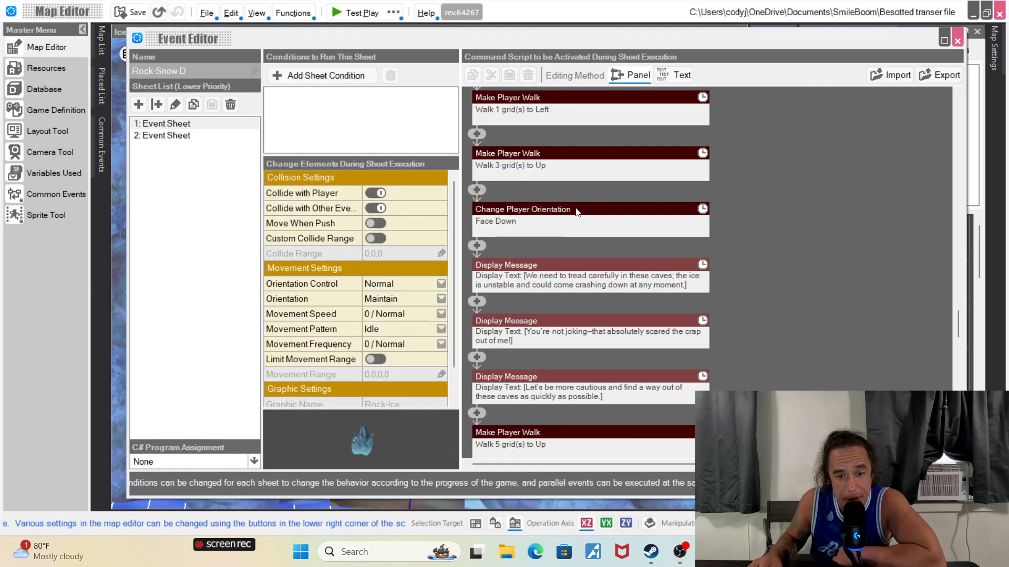
{"action": "left_click", "coordinate": [577, 213]}
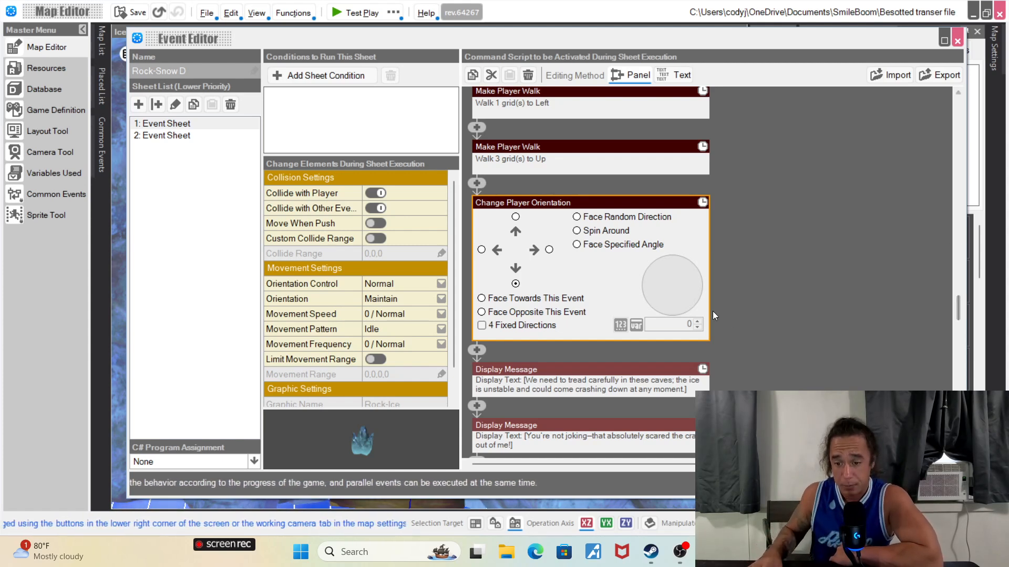
- Examine the text and speech bubble settings of the "We need to tread carefully in these caves" Display Message
{"action": "scroll", "coordinate": [765, 252], "scroll_direction": "down", "scroll_amount": 3}
{"action": "scroll", "coordinate": [778, 227], "scroll_direction": "down", "scroll_amount": 2}
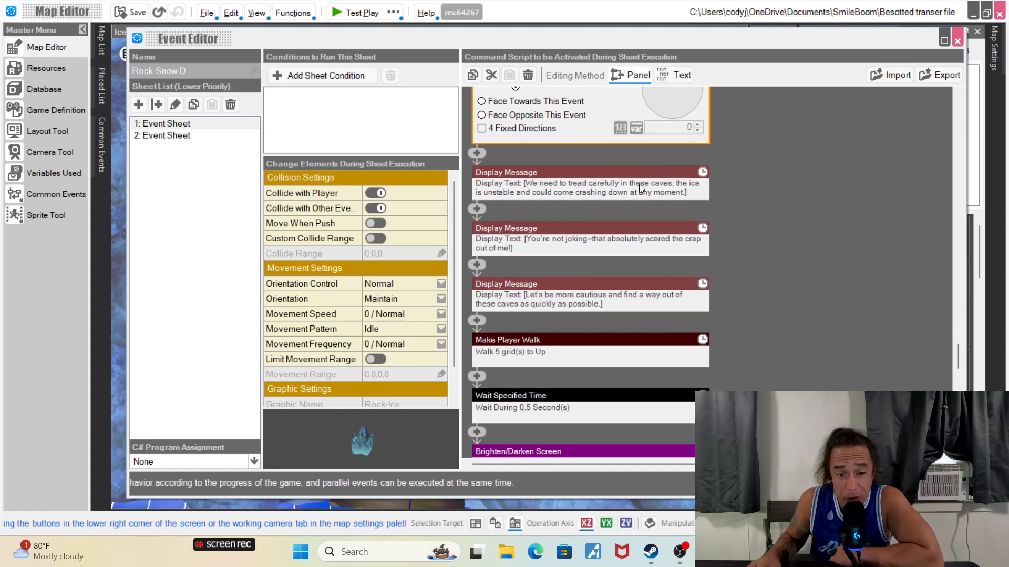
{"action": "scroll", "coordinate": [647, 190], "scroll_direction": "up", "scroll_amount": 1}
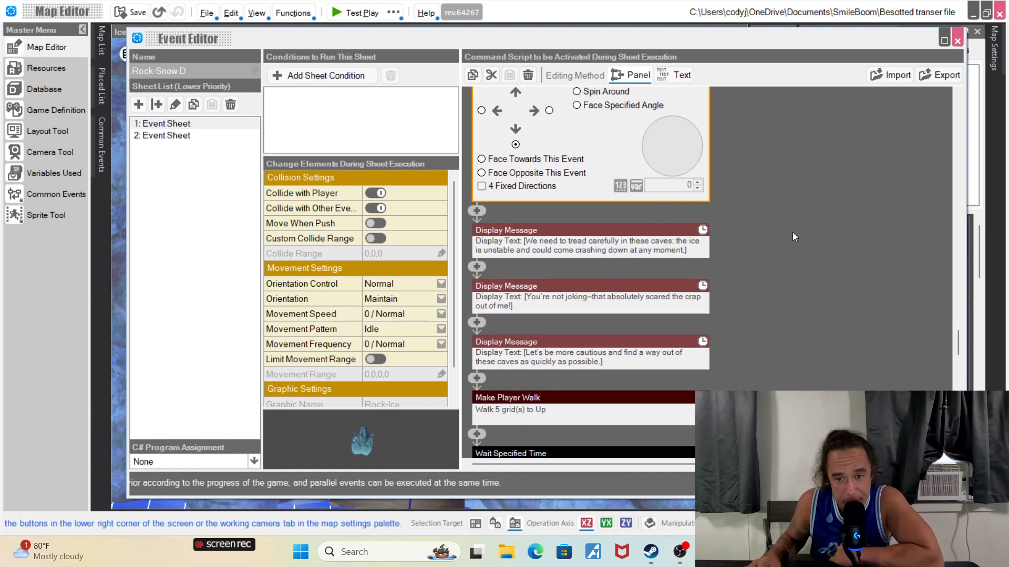
{"action": "scroll", "coordinate": [778, 237], "scroll_direction": "down", "scroll_amount": 1}
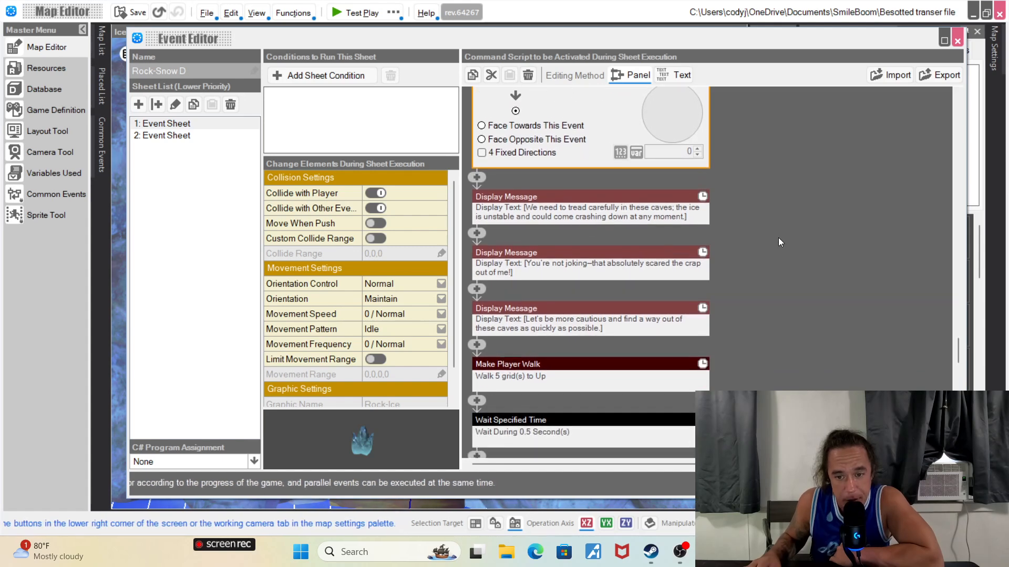
{"action": "left_click", "coordinate": [610, 198]}
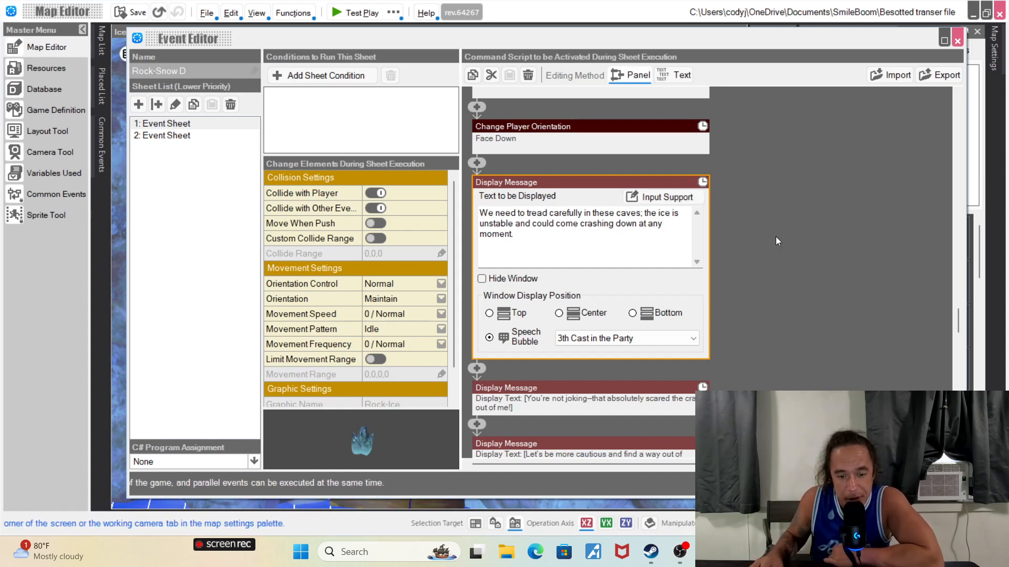
- Examine the speech bubble speakers of the "You're not joking" and "Let's be more cautious" Display Message commands
{"action": "scroll", "coordinate": [778, 241], "scroll_direction": "down", "scroll_amount": 1}
{"action": "scroll", "coordinate": [784, 273], "scroll_direction": "down", "scroll_amount": 1}
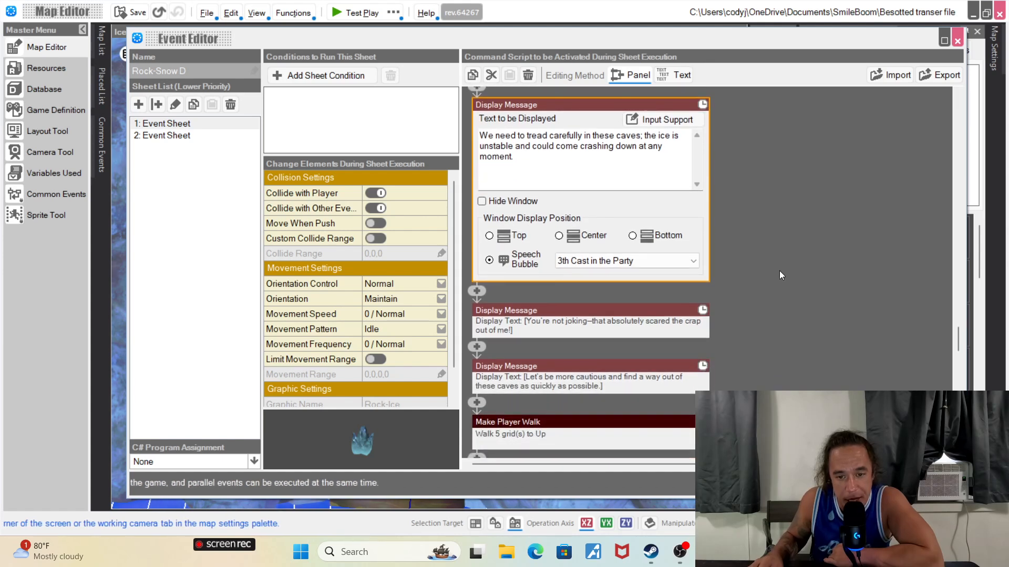
{"action": "left_click", "coordinate": [633, 328]}
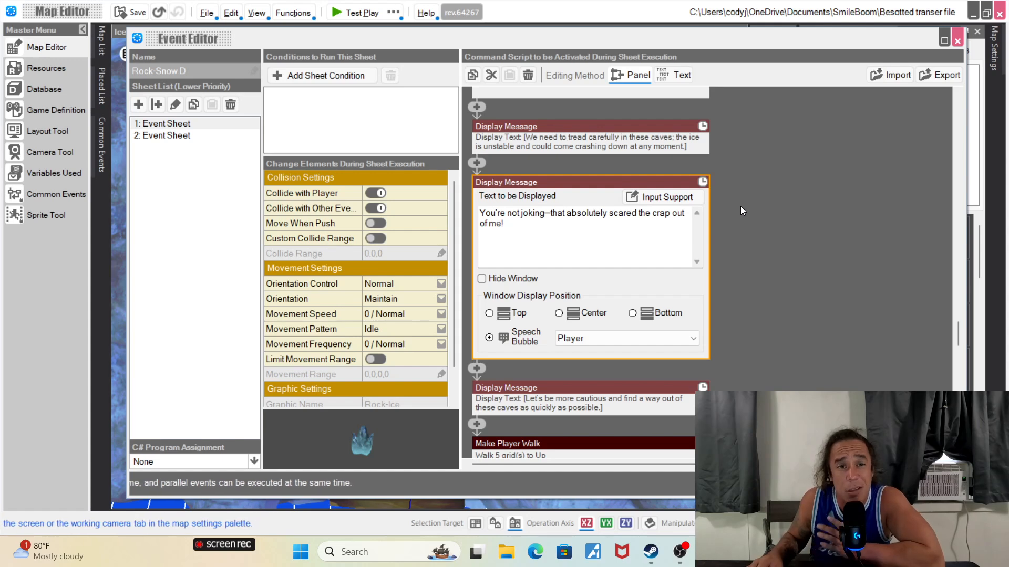
{"action": "scroll", "coordinate": [744, 206], "scroll_direction": "down", "scroll_amount": 1}
{"action": "scroll", "coordinate": [743, 201], "scroll_direction": "down", "scroll_amount": 3}
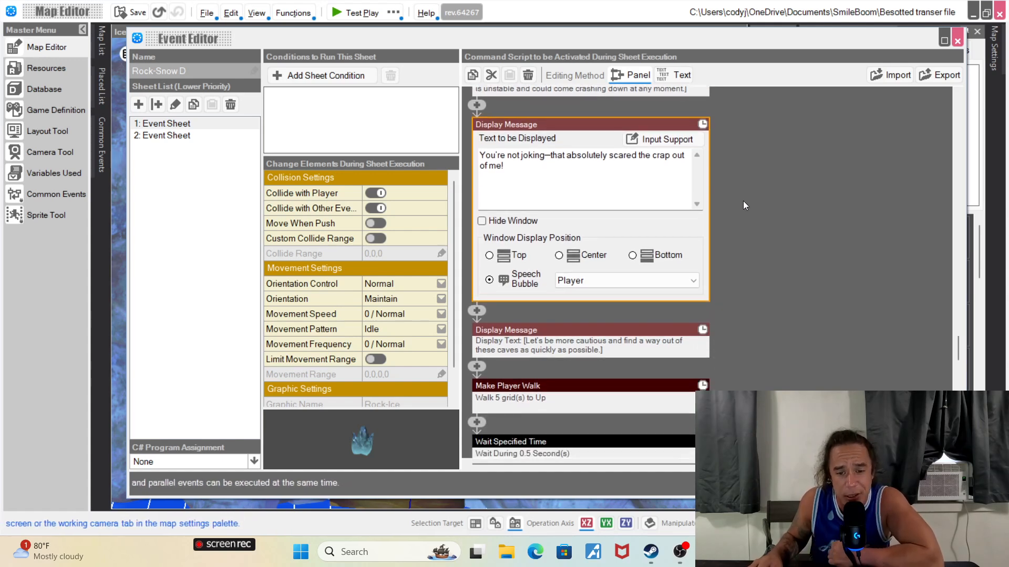
{"action": "scroll", "coordinate": [730, 292], "scroll_direction": "down", "scroll_amount": 4}
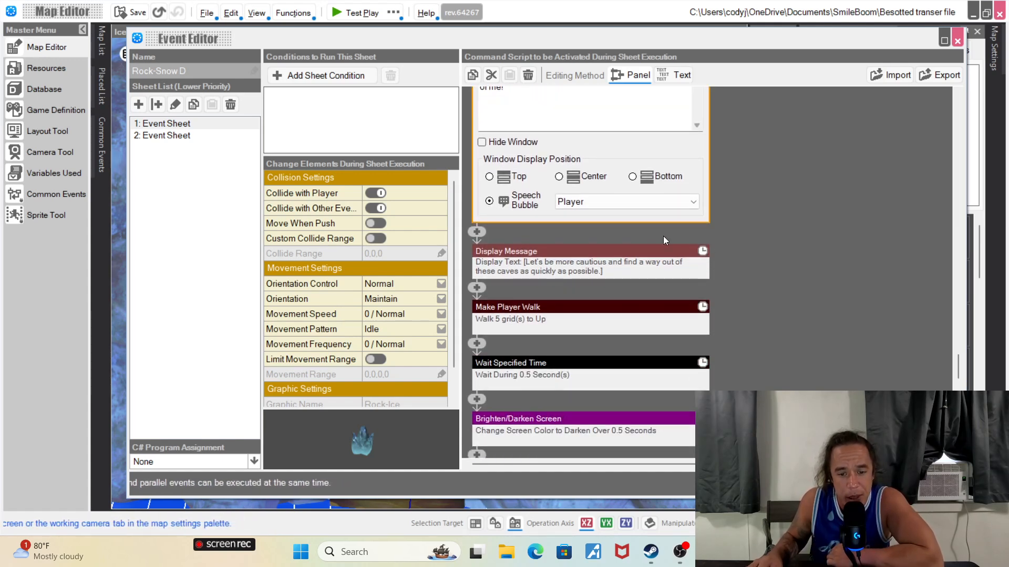
{"action": "left_click", "coordinate": [565, 266]}
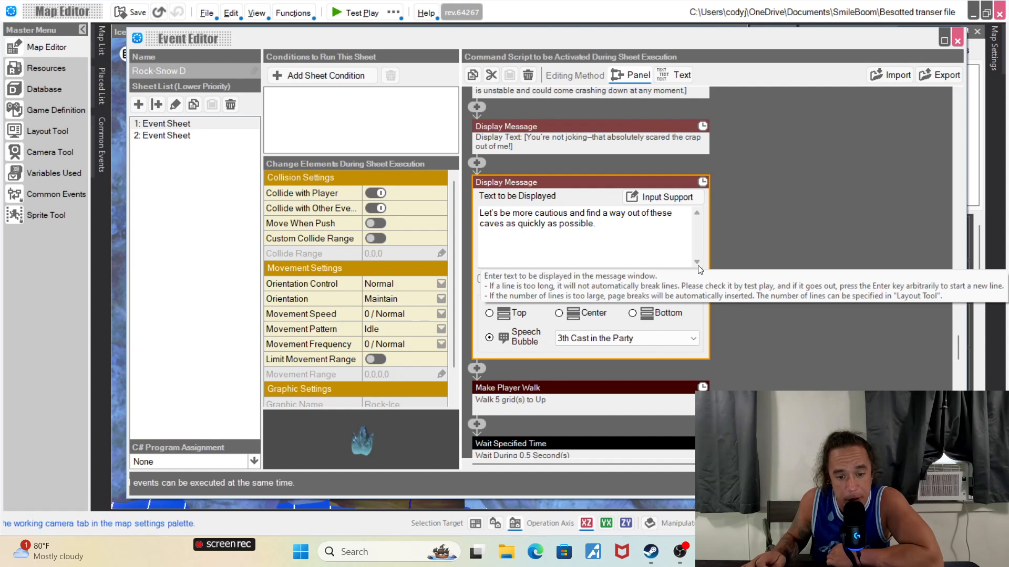
- Review the settings of the upward Make Player Walk after the dialogue and of the Brighten/Darken Screen command that follows it
{"action": "scroll", "coordinate": [725, 230], "scroll_direction": "down", "scroll_amount": 3}
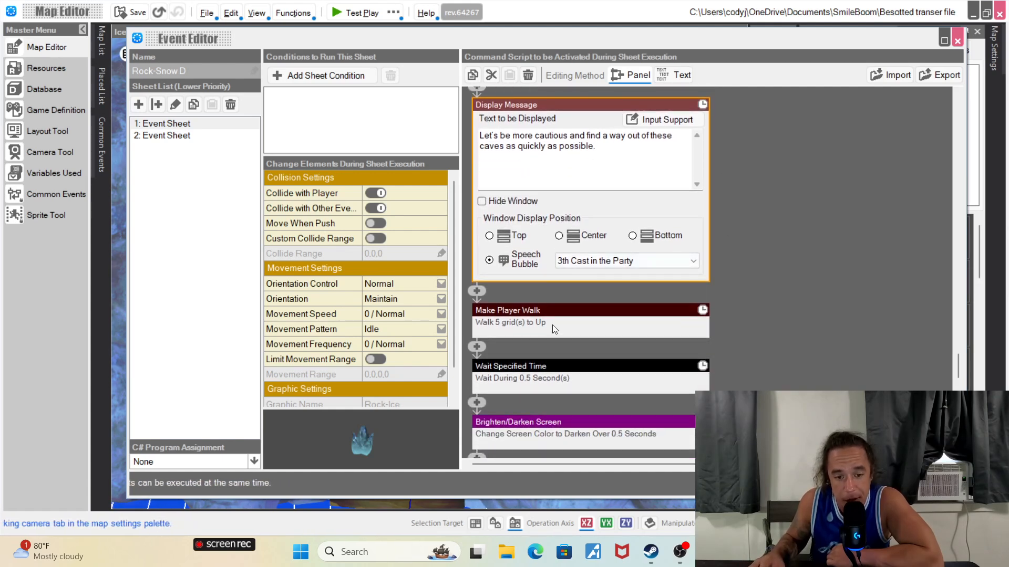
{"action": "left_click", "coordinate": [554, 326]}
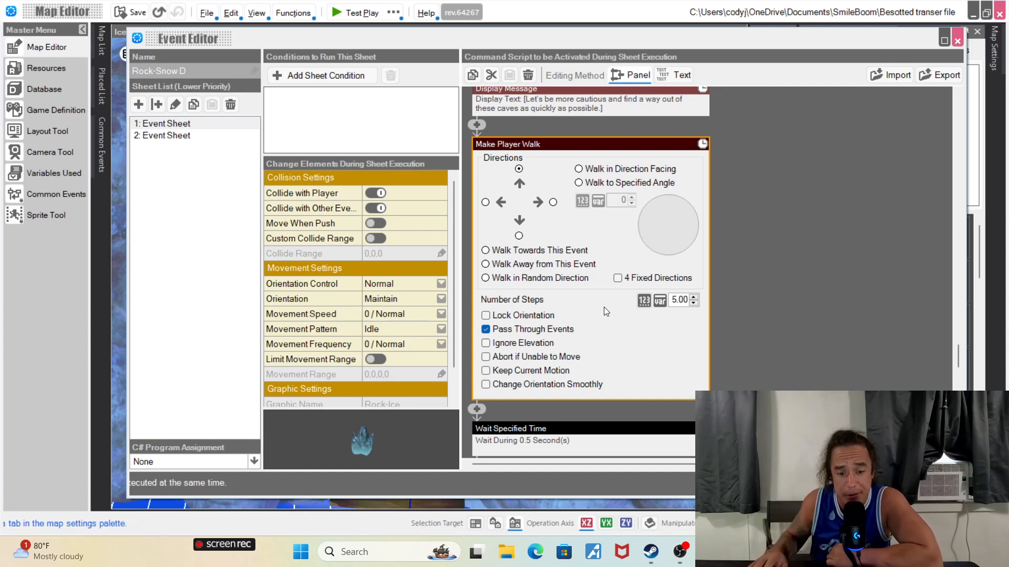
{"action": "scroll", "coordinate": [759, 288], "scroll_direction": "down", "scroll_amount": 2}
{"action": "scroll", "coordinate": [758, 292], "scroll_direction": "down", "scroll_amount": 3}
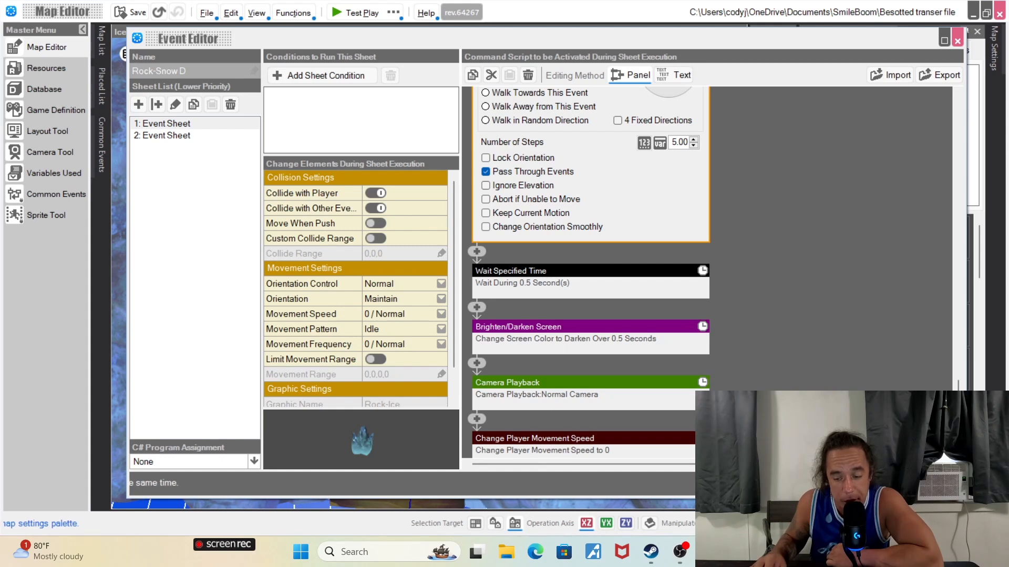
{"action": "scroll", "coordinate": [820, 326], "scroll_direction": "down", "scroll_amount": 2}
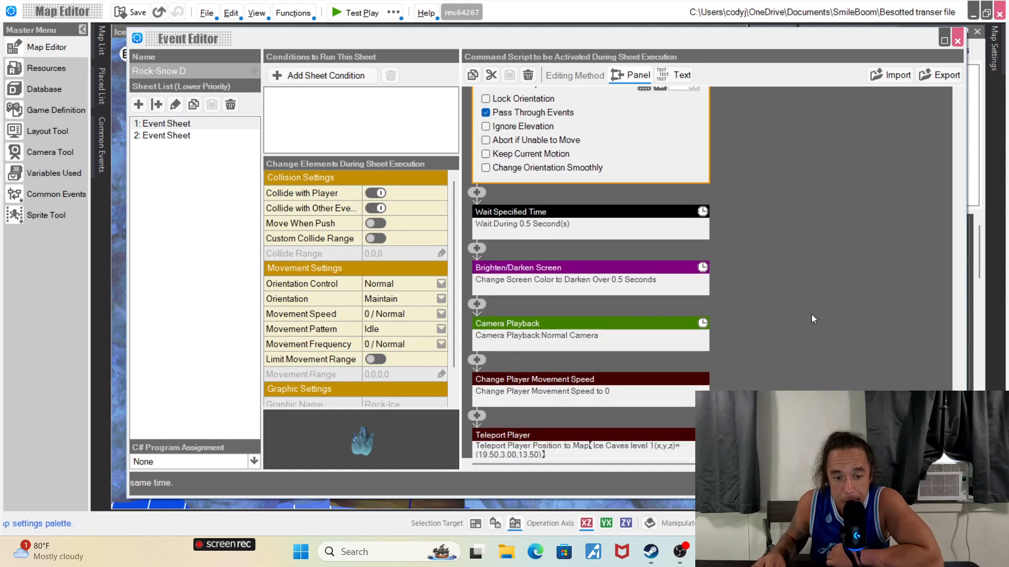
{"action": "left_click", "coordinate": [628, 289]}
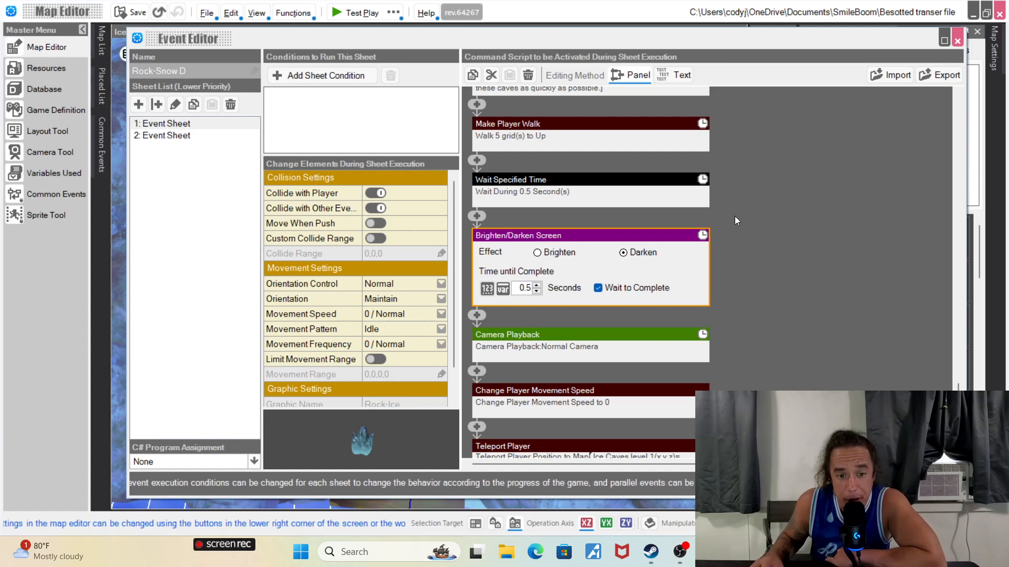
- Find Brighten/Darken Screen among the Screen Effects commands, without adding another command to the script
{"action": "left_click", "coordinate": [477, 218]}
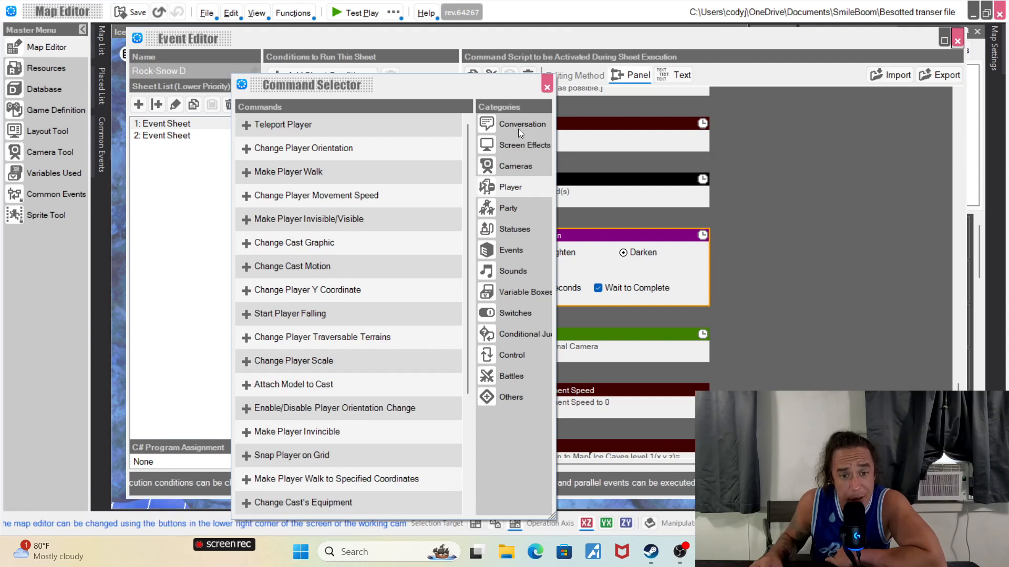
{"action": "left_click", "coordinate": [515, 149]}
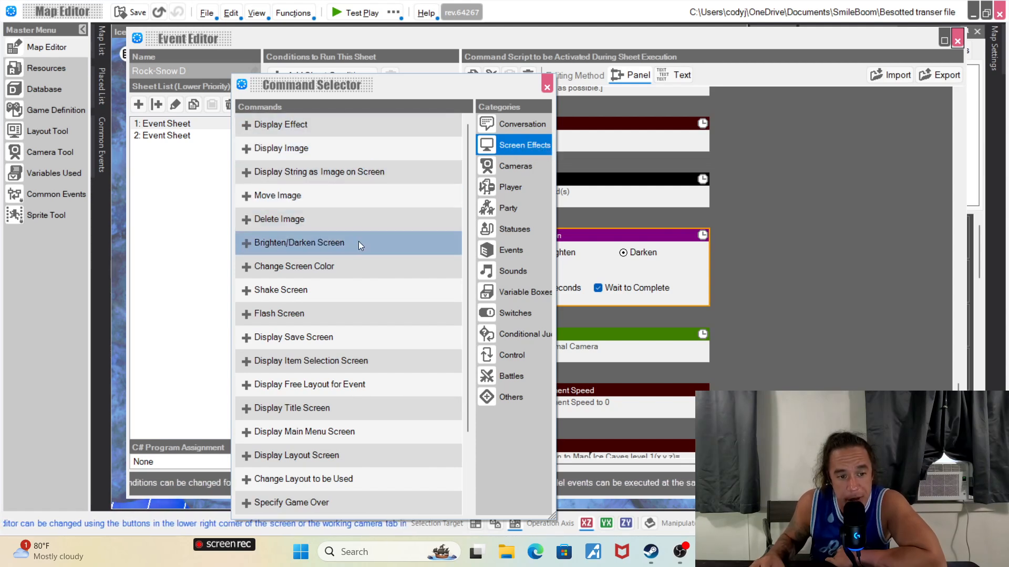
{"action": "left_click", "coordinate": [547, 88]}
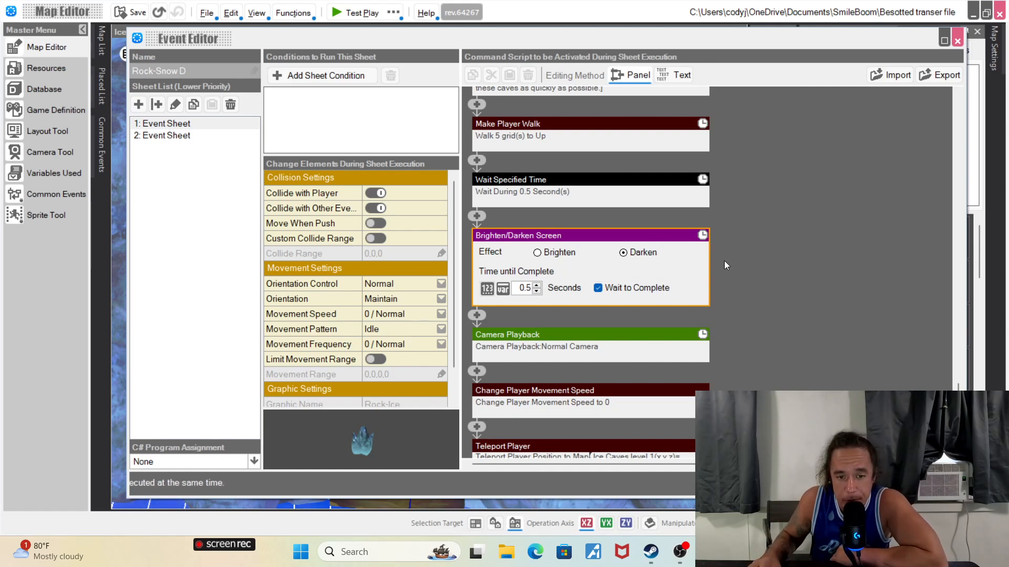
- Examine the camera setting of the Camera Playback command that follows the screen darkening
{"action": "scroll", "coordinate": [752, 236], "scroll_direction": "down", "scroll_amount": 2}
{"action": "scroll", "coordinate": [751, 228], "scroll_direction": "down", "scroll_amount": 1}
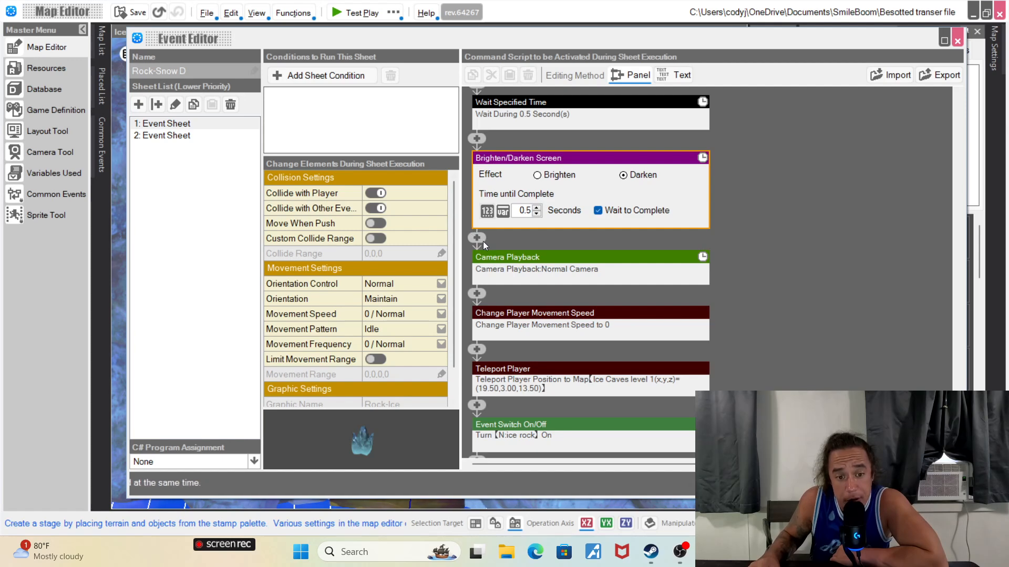
{"action": "left_click", "coordinate": [507, 258]}
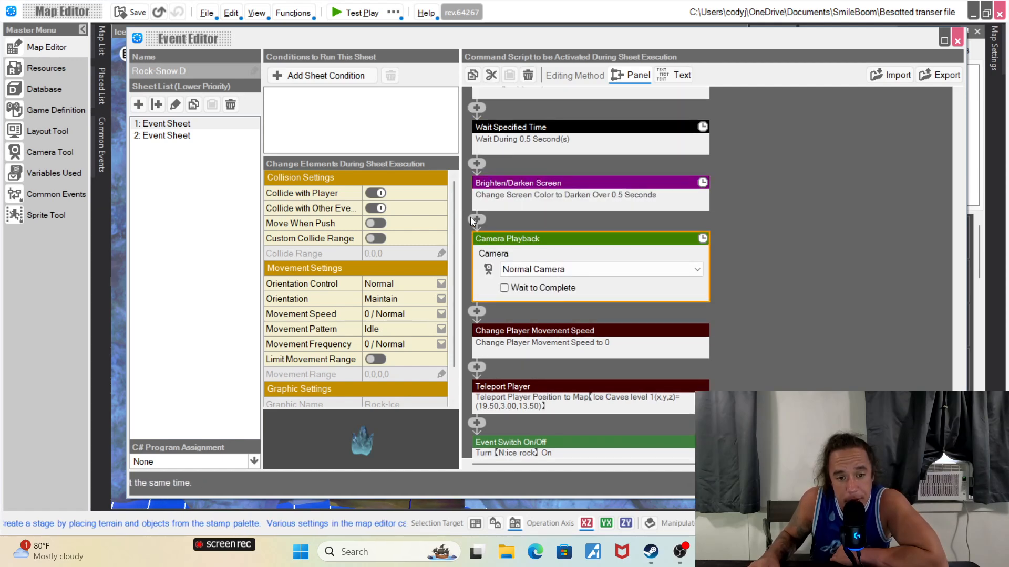
- Find Camera Playback among the Cameras commands without adding it, and review the existing command's camera choices, keeping Normal Camera
{"action": "left_click", "coordinate": [477, 219]}
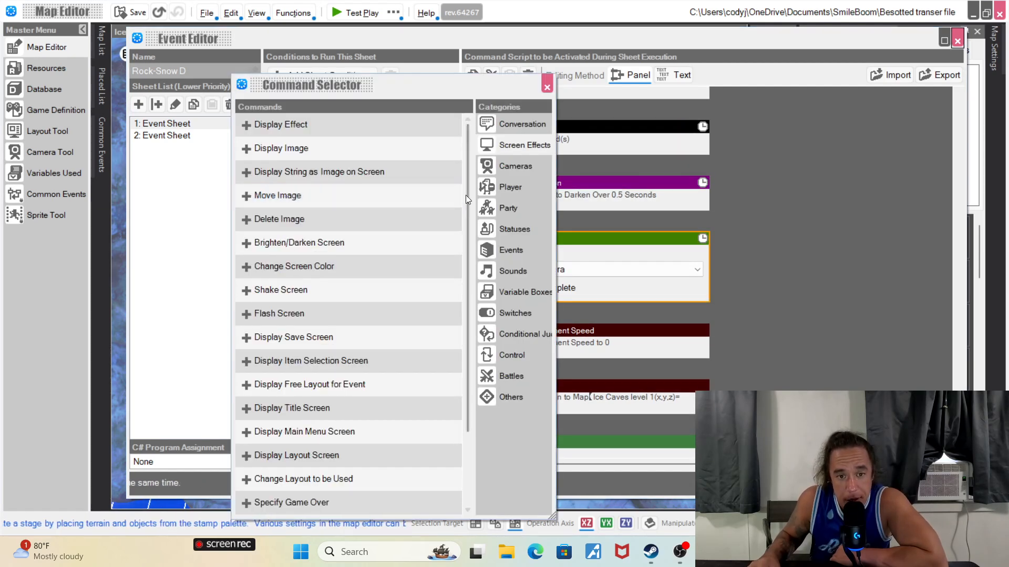
{"action": "left_click", "coordinate": [528, 164]}
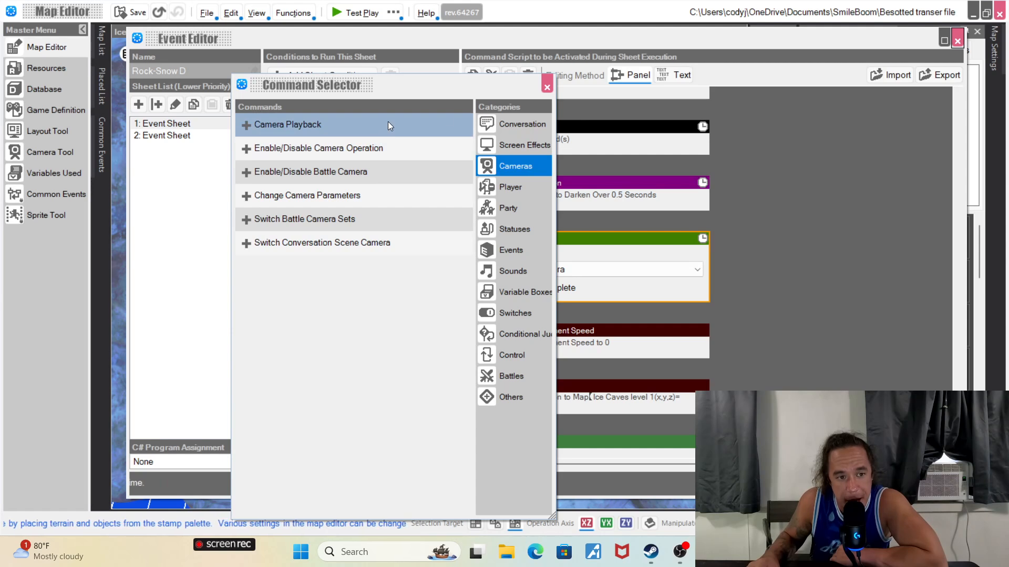
{"action": "left_click", "coordinate": [547, 88]}
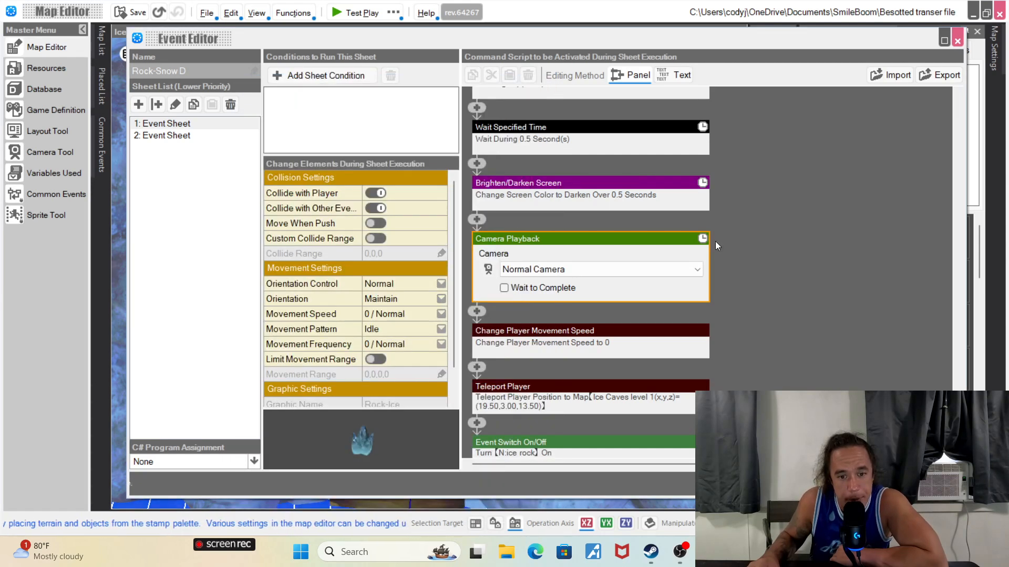
{"action": "left_click", "coordinate": [633, 271]}
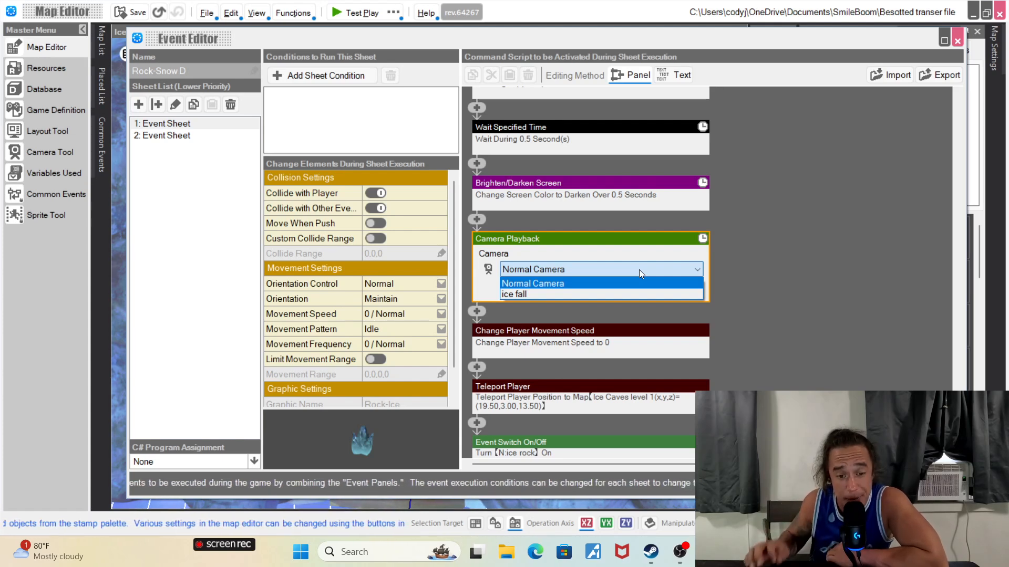
{"action": "left_click", "coordinate": [611, 282]}
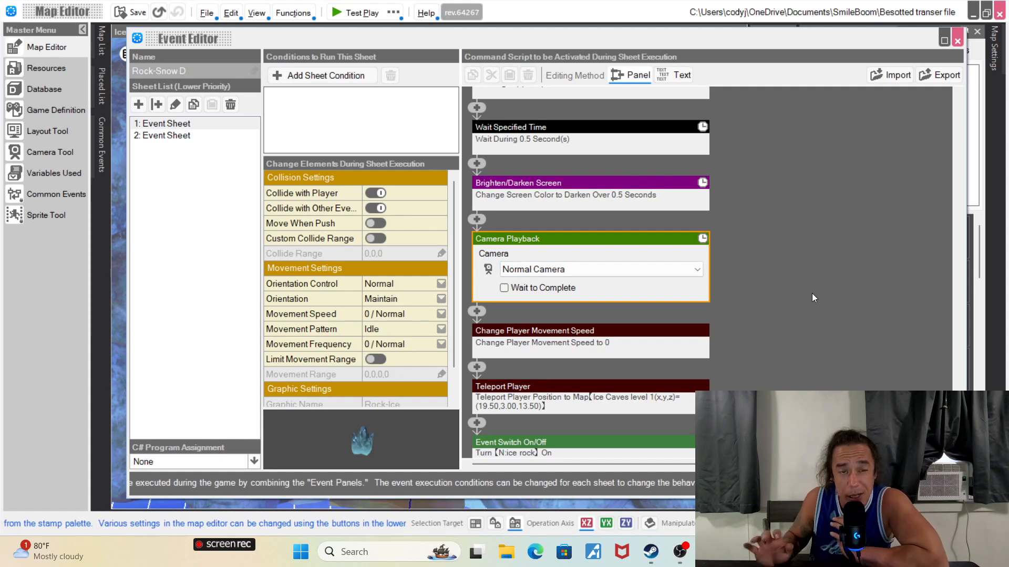
- Find Change Player Movement Speed among the Player commands without adding it, and review the existing command's speed options, keeping 0 / Normal
{"action": "scroll", "coordinate": [771, 254], "scroll_direction": "down", "scroll_amount": 1}
{"action": "scroll", "coordinate": [772, 253], "scroll_direction": "down", "scroll_amount": 3}
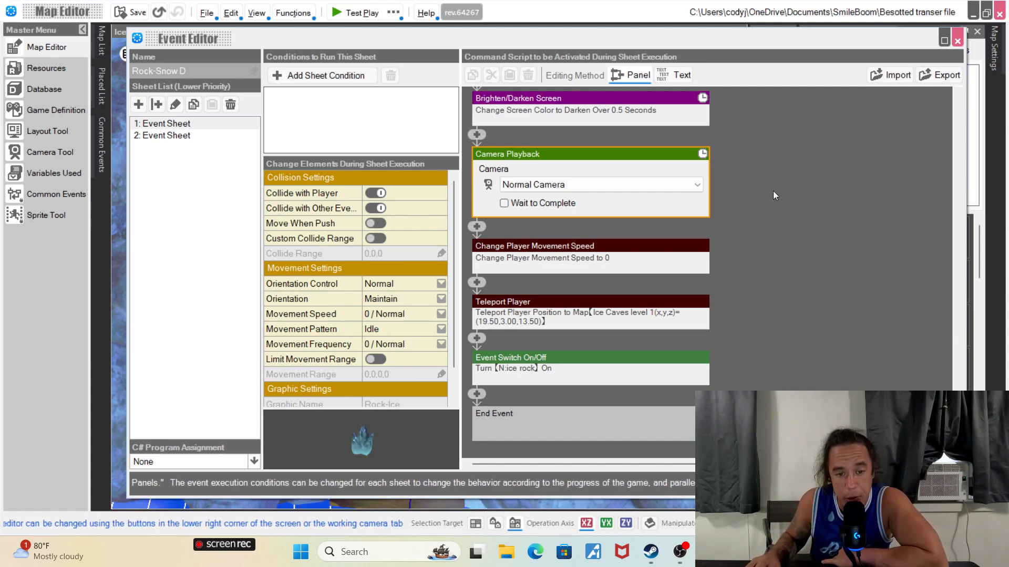
{"action": "left_click", "coordinate": [477, 227]}
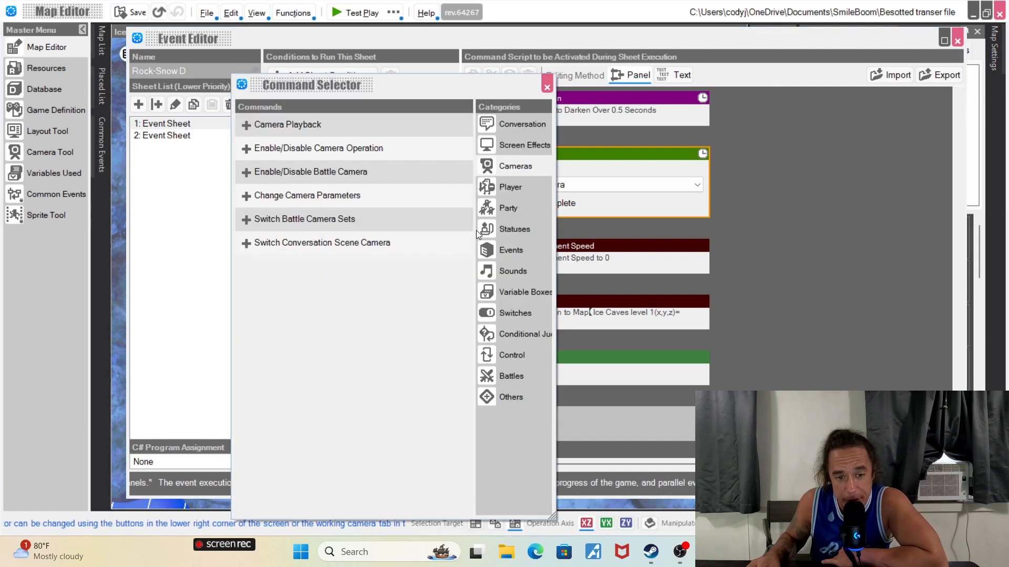
{"action": "left_click", "coordinate": [527, 188]}
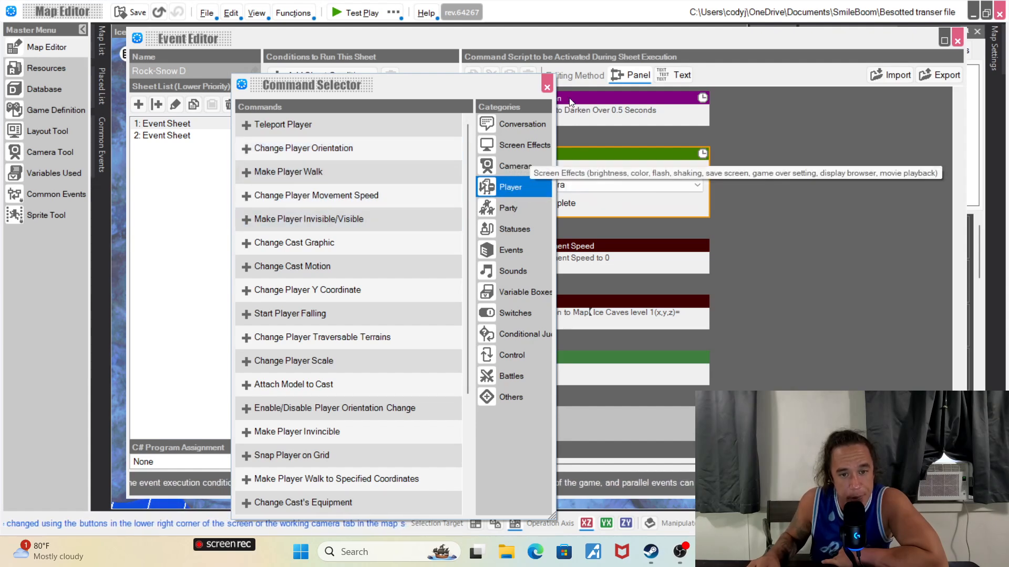
{"action": "left_click", "coordinate": [547, 88]}
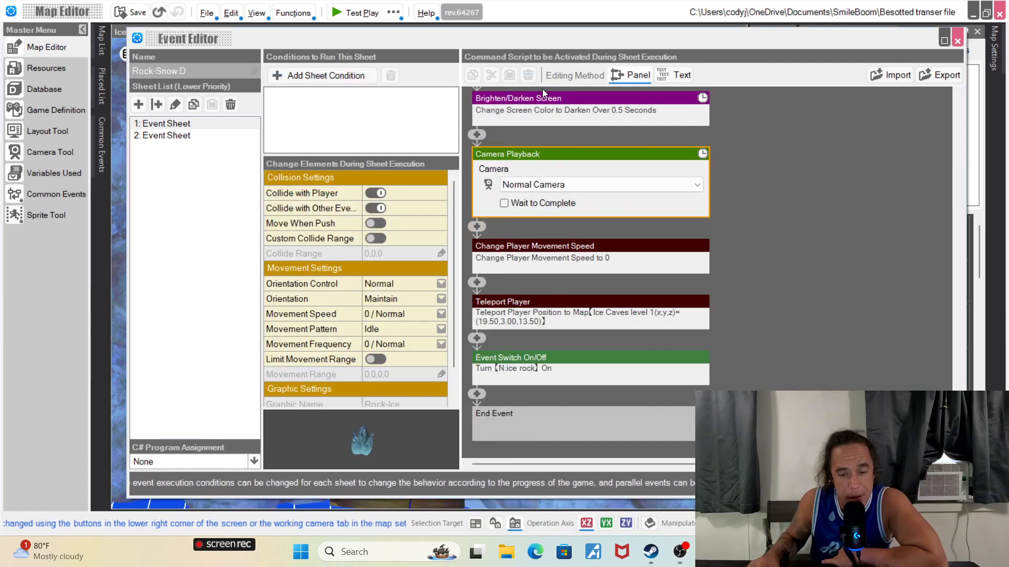
{"action": "left_click", "coordinate": [596, 256]}
{"action": "left_click", "coordinate": [624, 270]}
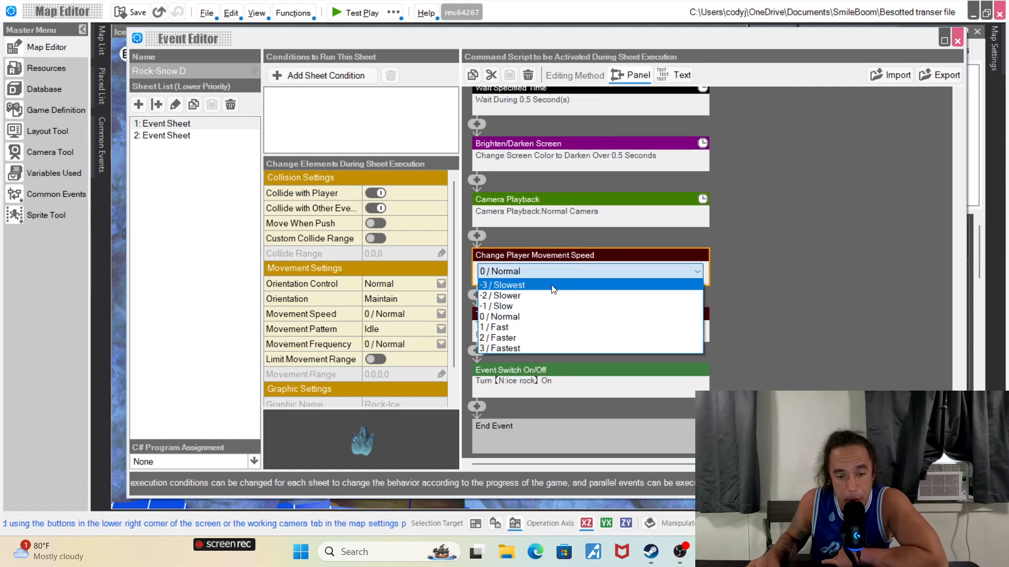
{"action": "left_click", "coordinate": [569, 317]}
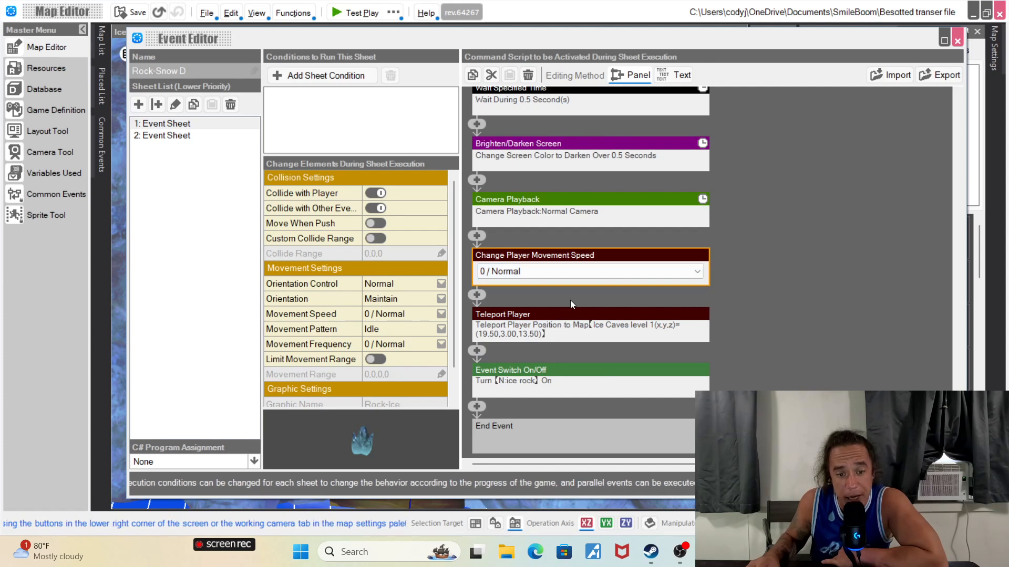
{"action": "left_click", "coordinate": [748, 313]}
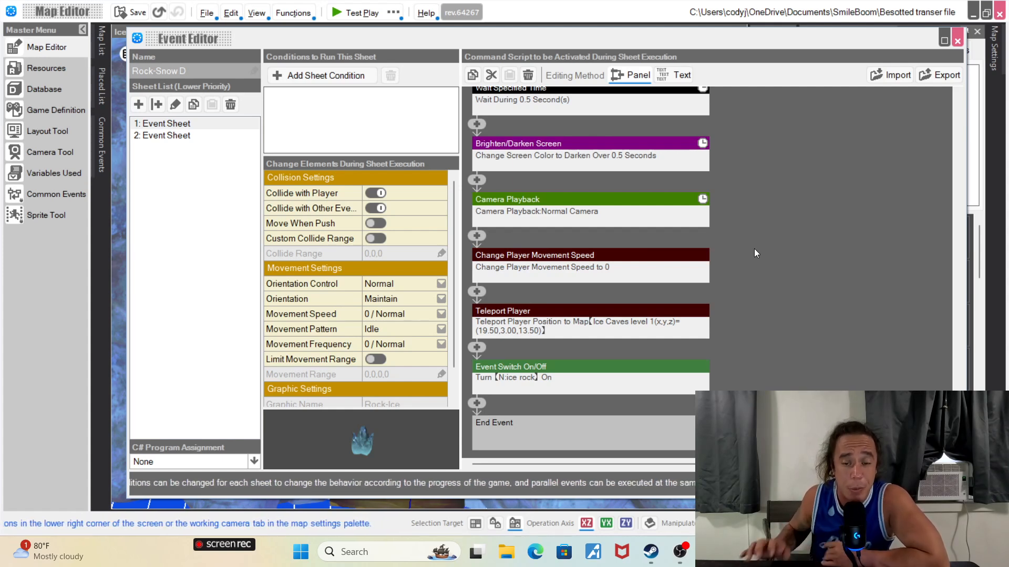
- Set the Teleport Player destination in Ice Caves level 1 to (14.50, 3.00, 12.50), up the central path from the blue crystal
{"action": "scroll", "coordinate": [844, 207], "scroll_direction": "down", "scroll_amount": 1}
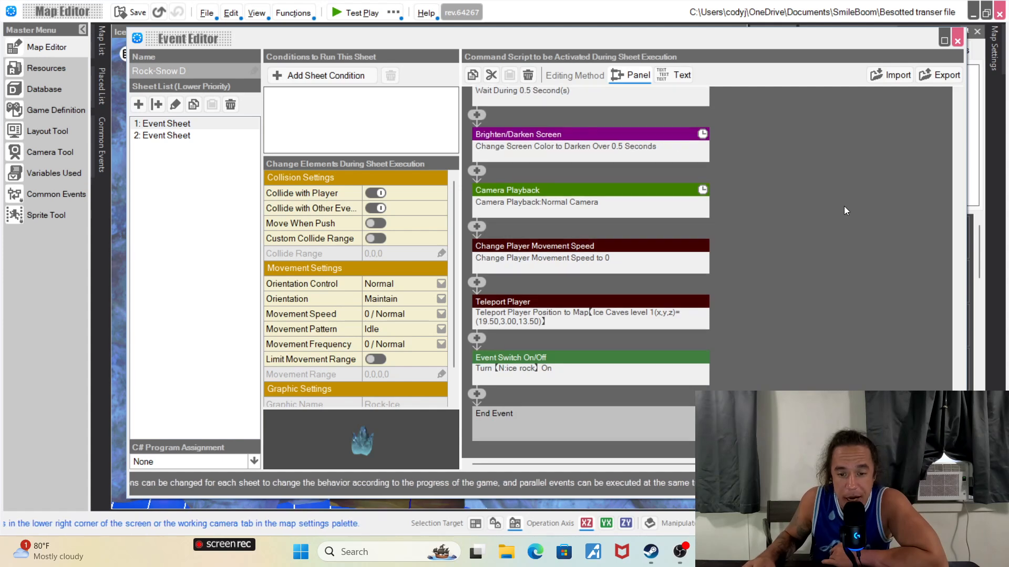
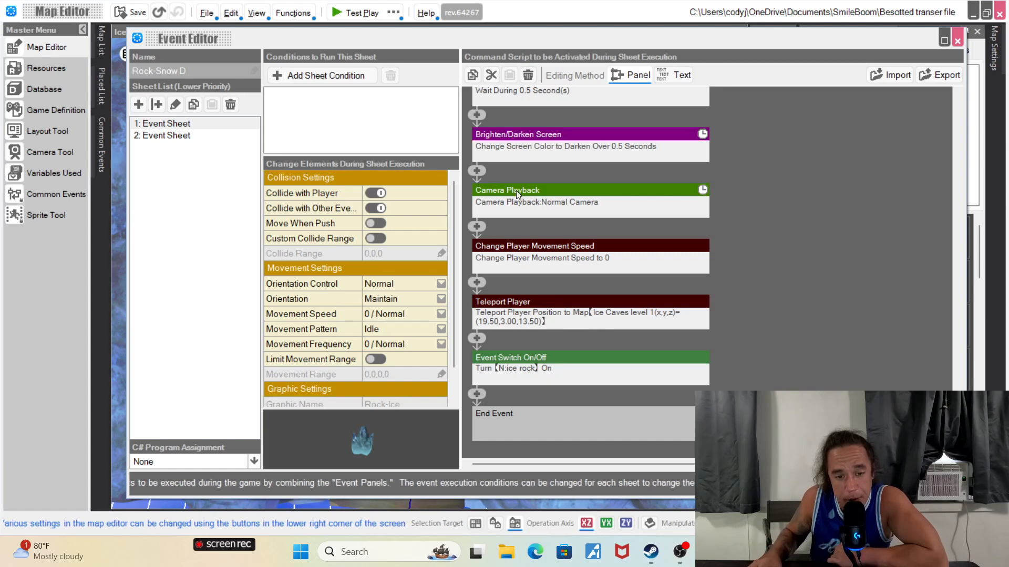
{"action": "left_click", "coordinate": [477, 283]}
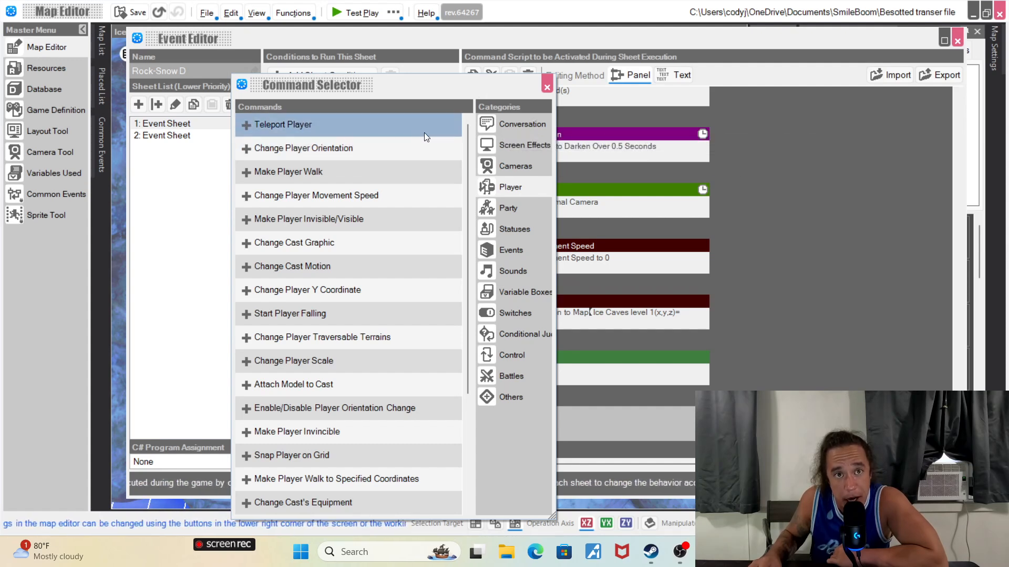
{"action": "left_click", "coordinate": [550, 81]}
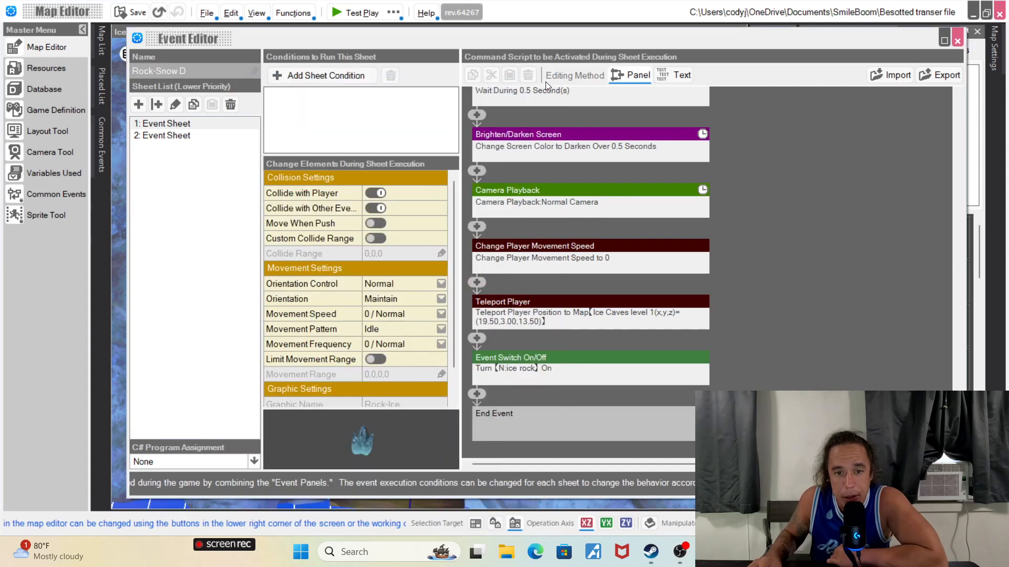
{"action": "left_click", "coordinate": [614, 321]}
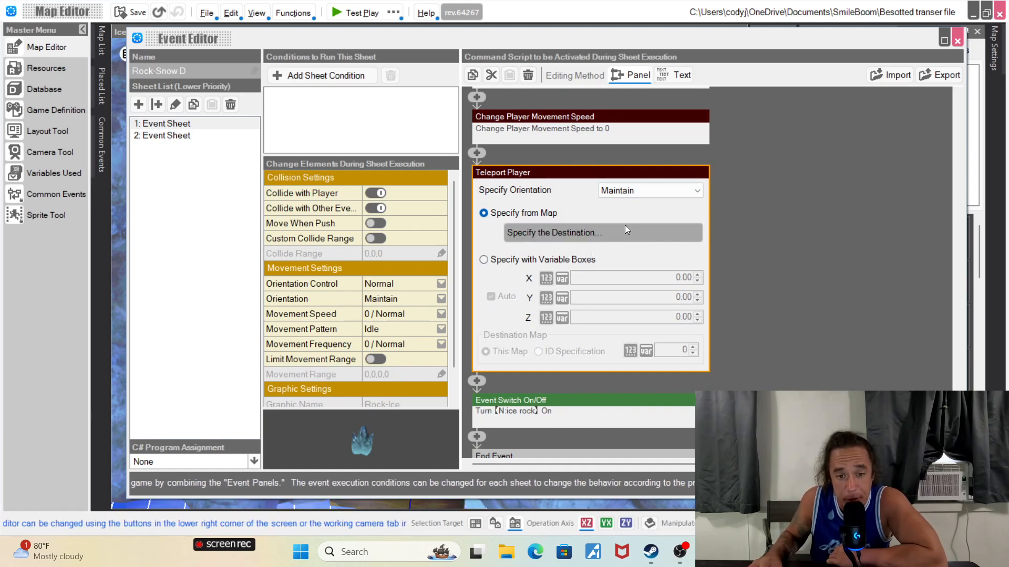
{"action": "left_click", "coordinate": [636, 240]}
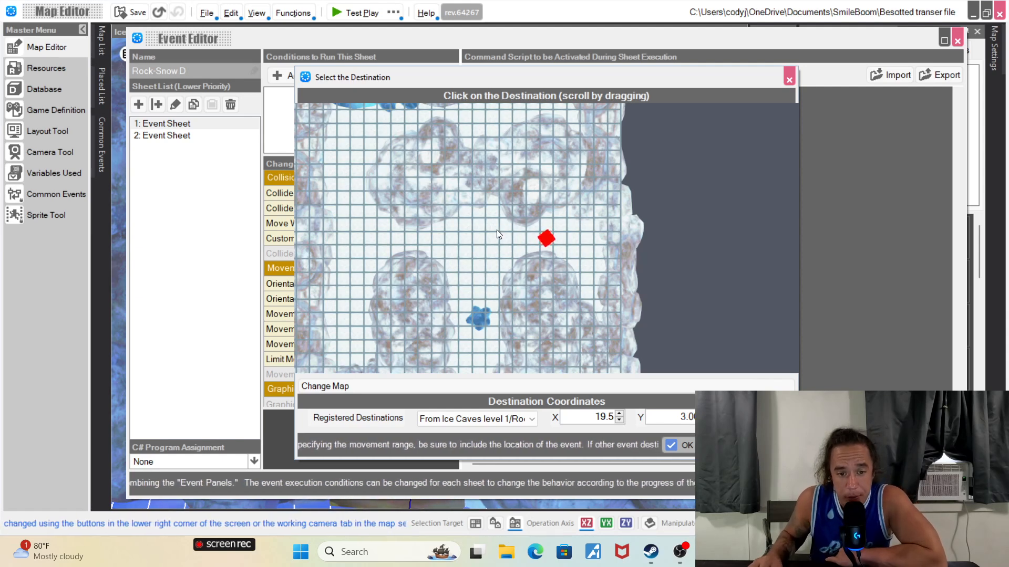
{"action": "left_click", "coordinate": [478, 229]}
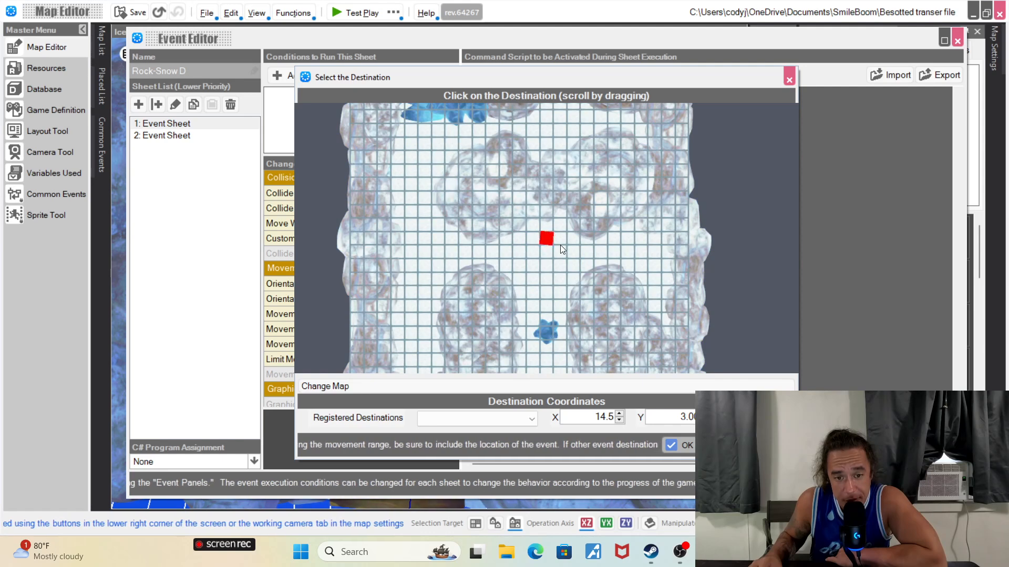
{"action": "left_click_drag", "start_coordinate": [557, 302], "coordinate": [550, 242]}
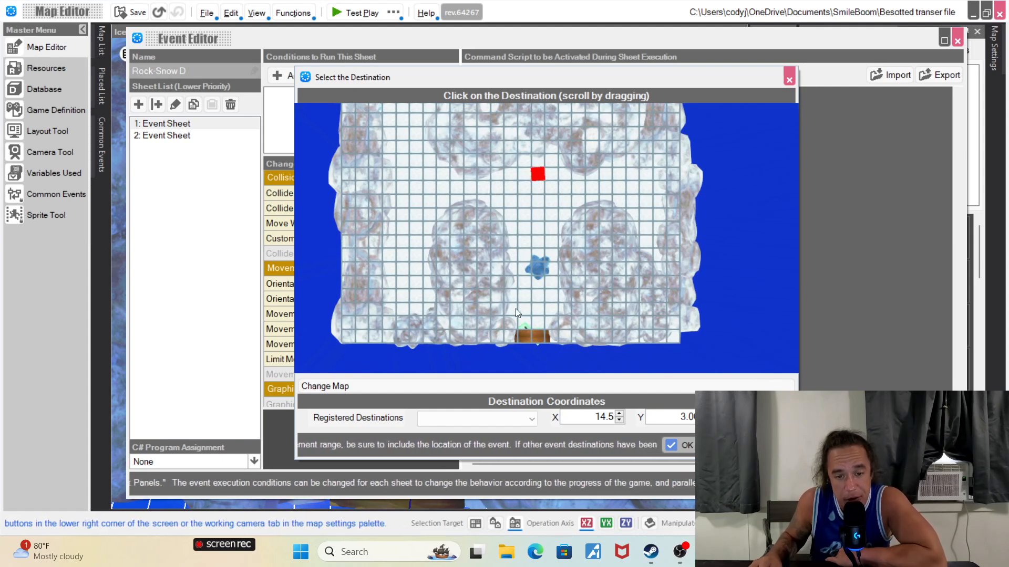
{"action": "mouse_move", "coordinate": [546, 270]}
{"action": "left_mouse_down"}
{"action": "mouse_move", "coordinate": [544, 334]}
{"action": "mouse_move", "coordinate": [491, 295]}
{"action": "mouse_move", "coordinate": [500, 298]}
{"action": "mouse_move", "coordinate": [531, 245]}
{"action": "left_mouse_up"}
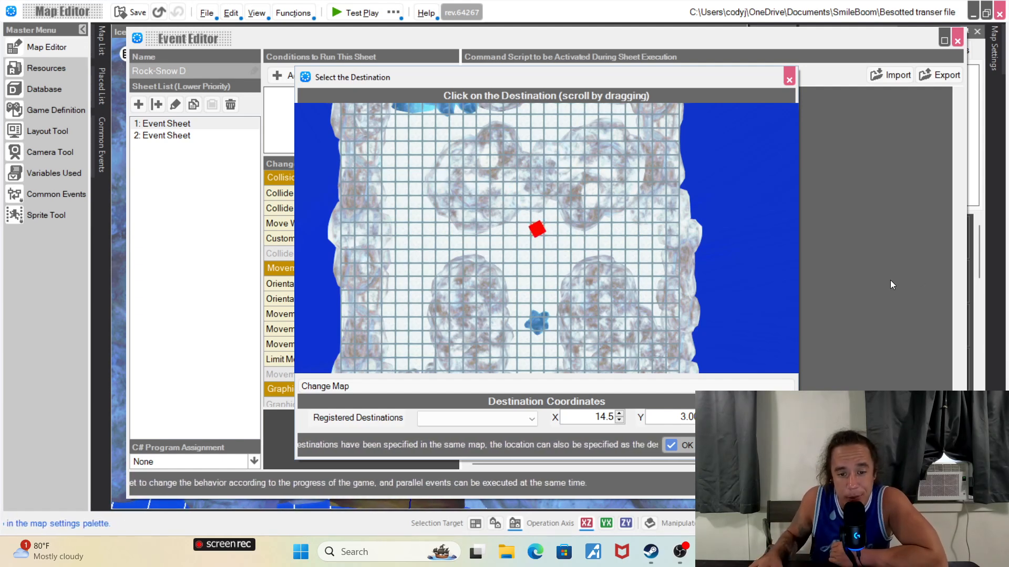
{"action": "left_click", "coordinate": [683, 445]}
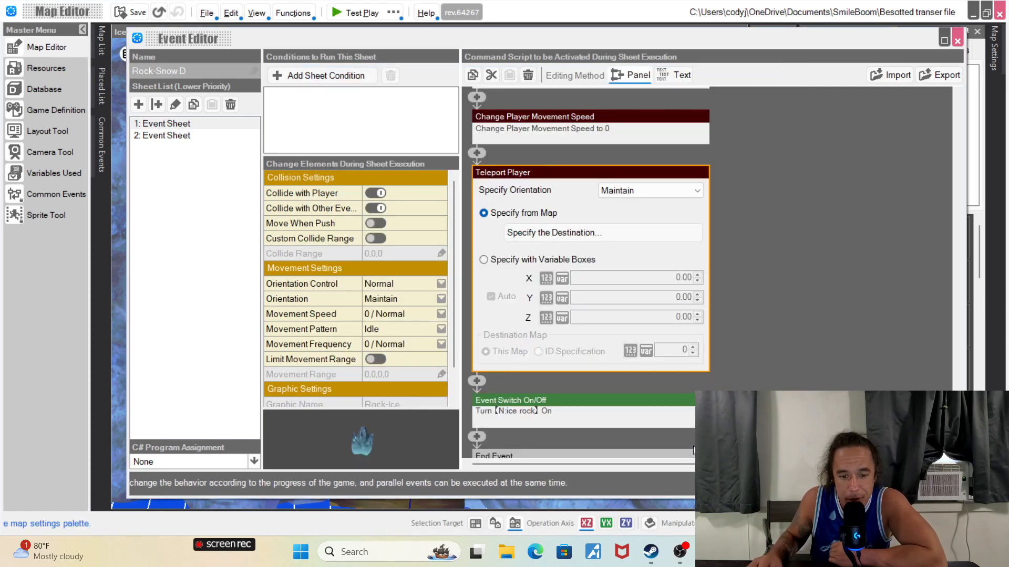
- Examine the second event sheet's ice rock switch condition and the settings of its Teleport Event command
{"action": "scroll", "coordinate": [839, 239], "scroll_direction": "down", "scroll_amount": 1}
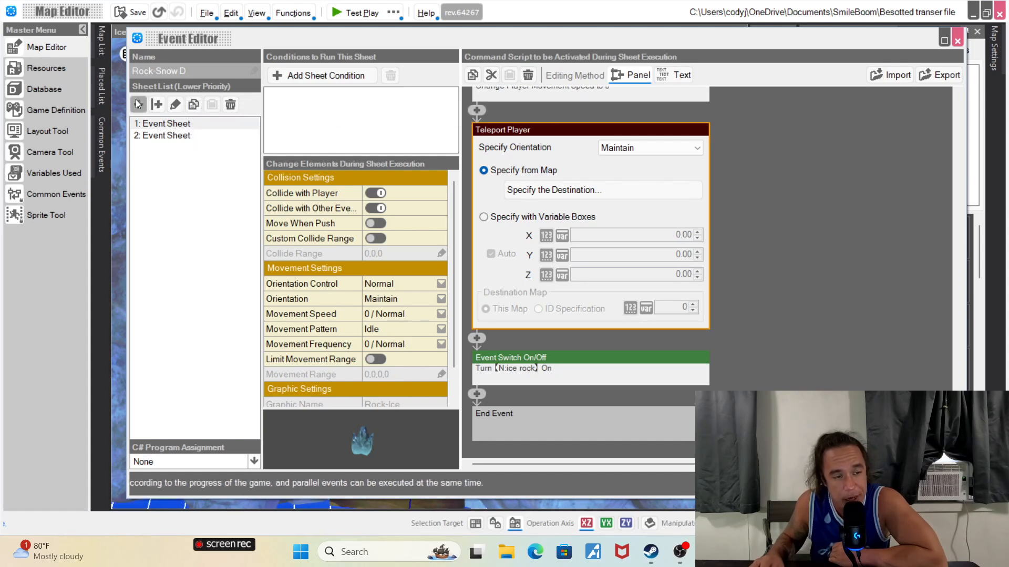
{"action": "left_click", "coordinate": [181, 135]}
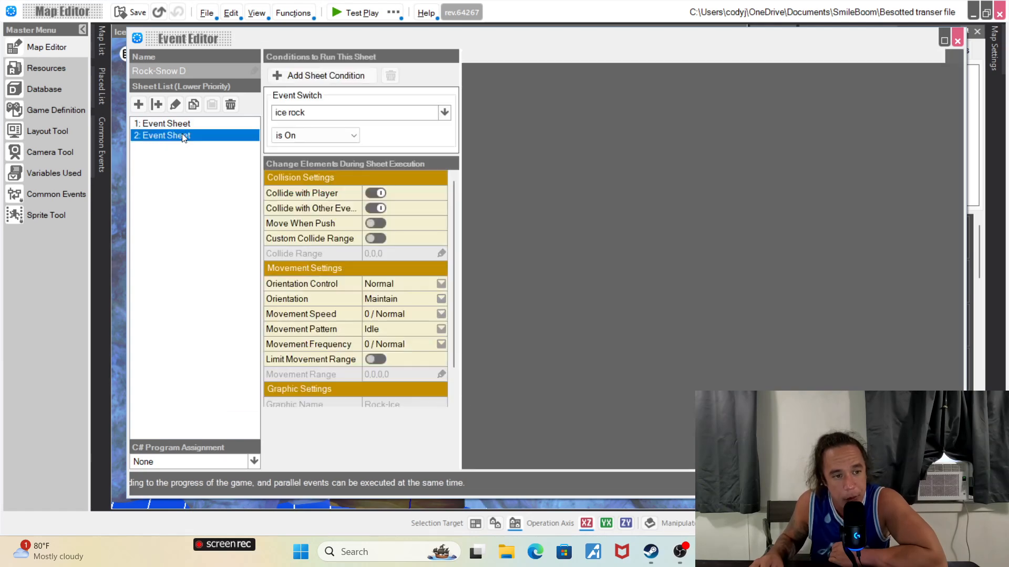
{"action": "left_click", "coordinate": [182, 135]}
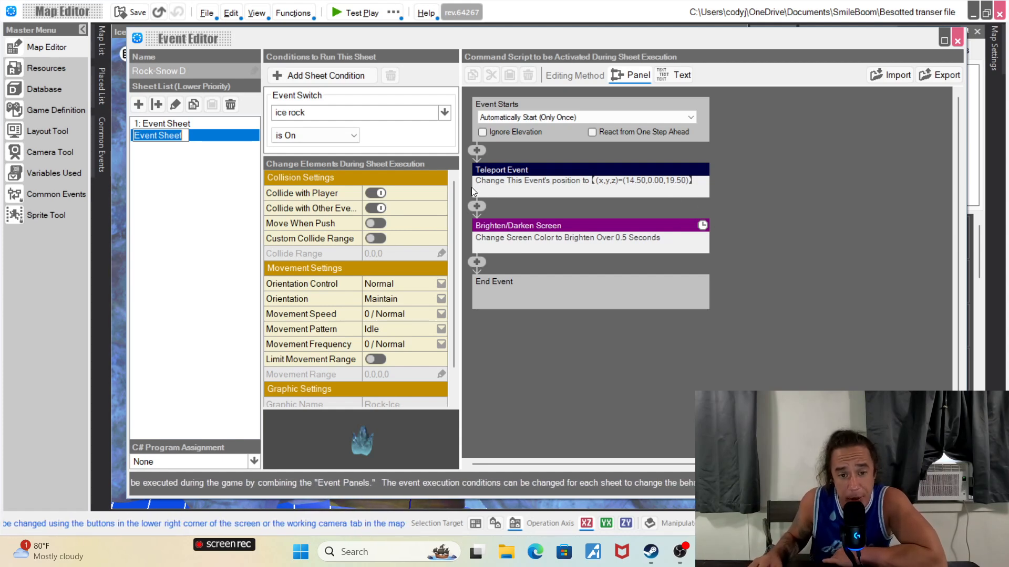
{"action": "left_click", "coordinate": [544, 179]}
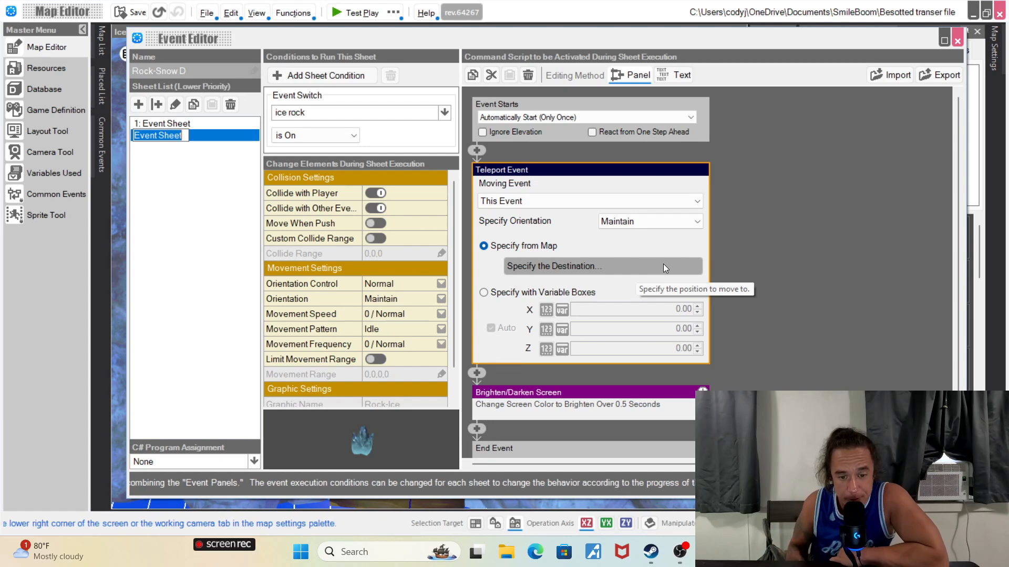
{"action": "key", "text": "Return"}
- Find Event Switch On/Off among the Switches commands without adding it, and examine the first sheet's existing ice rock switch command
{"action": "left_click", "coordinate": [173, 123]}
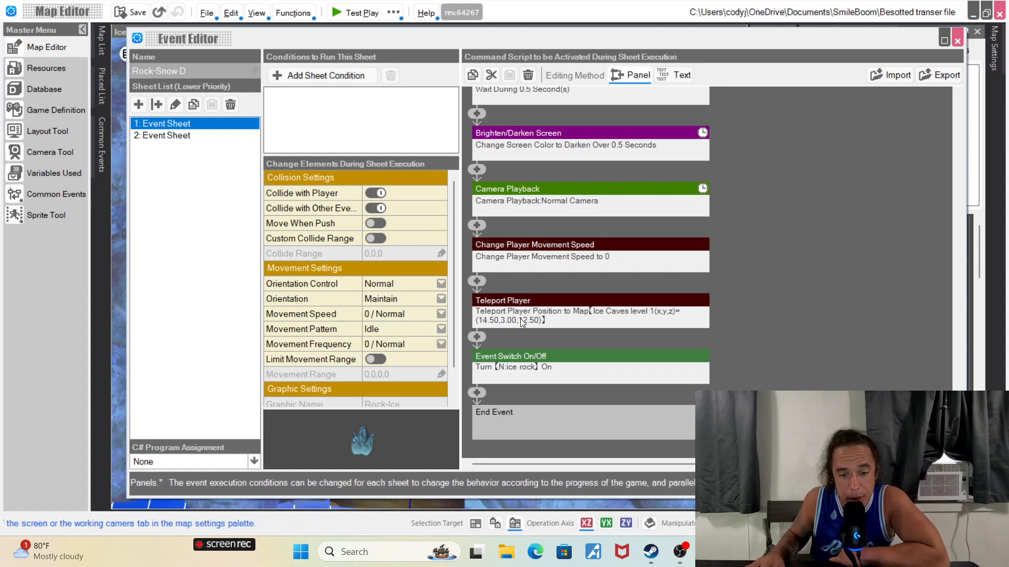
{"action": "left_click", "coordinate": [472, 336]}
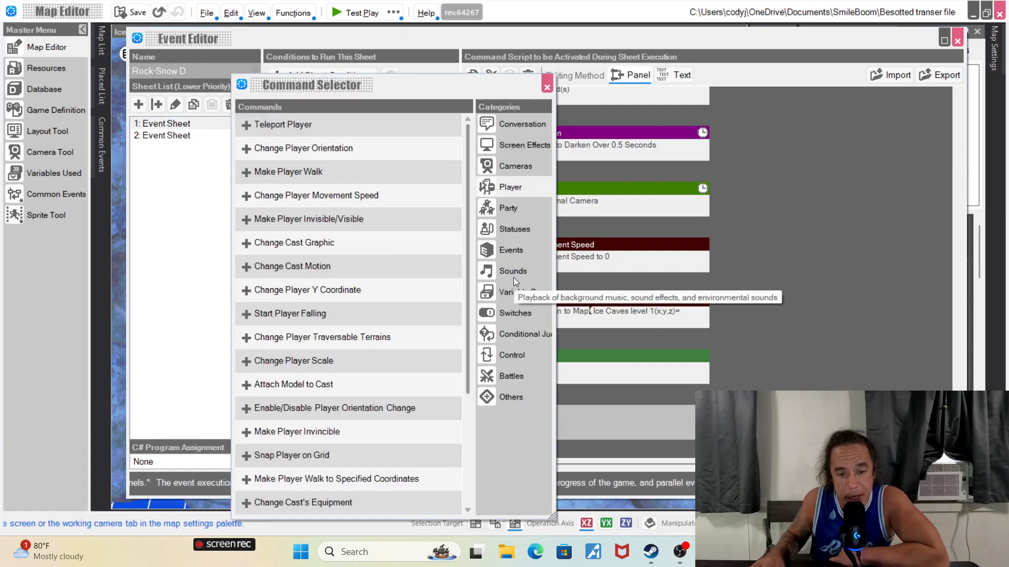
{"action": "left_click", "coordinate": [533, 319]}
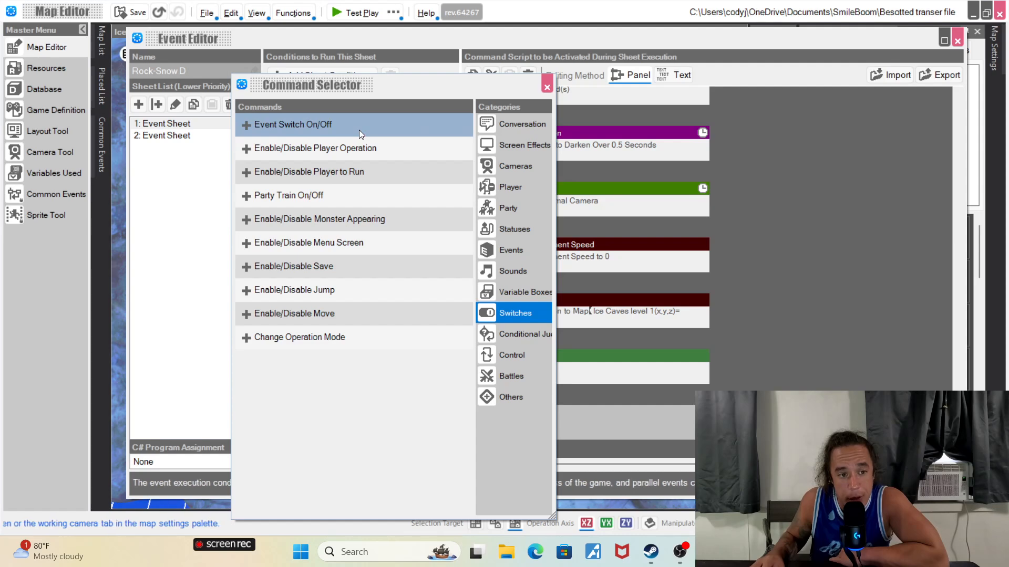
{"action": "left_click", "coordinate": [548, 87]}
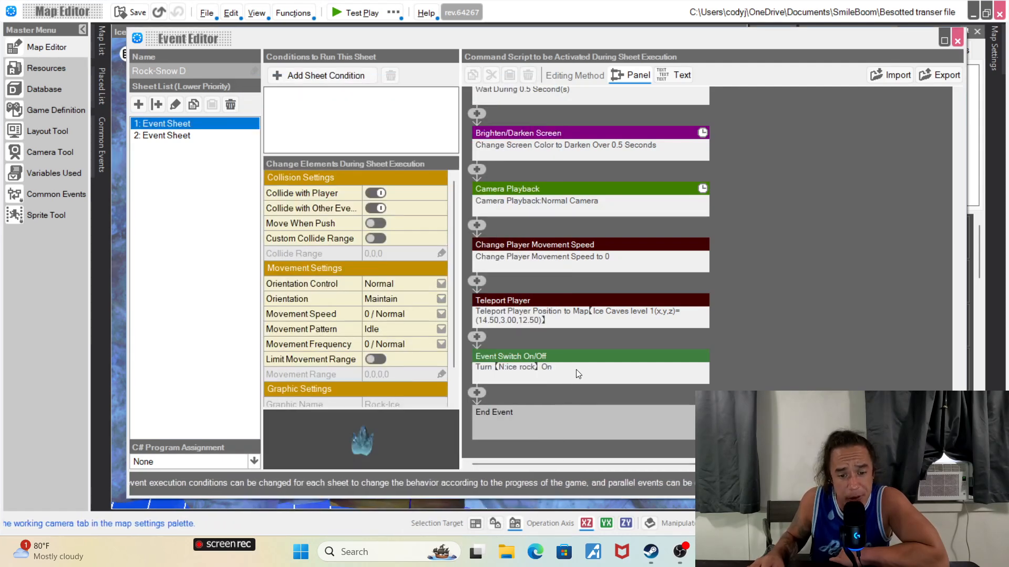
{"action": "left_click", "coordinate": [561, 375]}
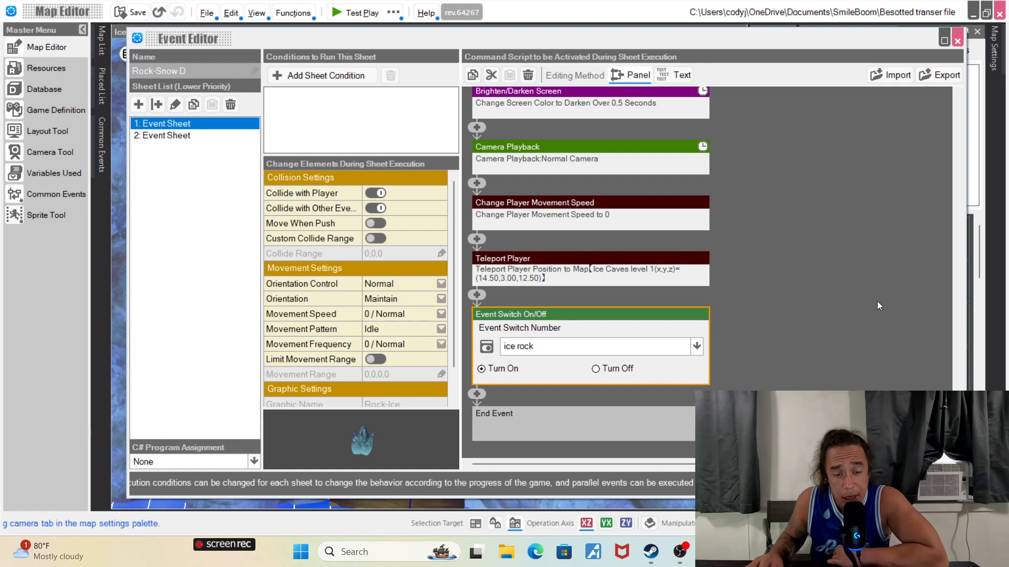
- Look back over the first sheet's command script, and review the second sheet's start trigger and screen brightening command
{"action": "scroll", "coordinate": [868, 304], "scroll_direction": "up", "scroll_amount": 15}
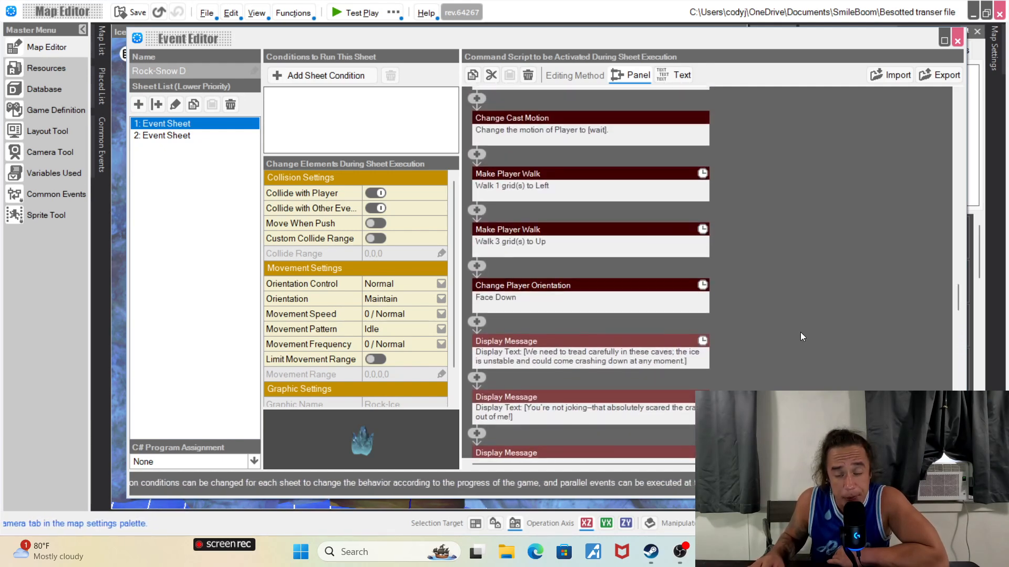
{"action": "scroll", "coordinate": [820, 331], "scroll_direction": "up", "scroll_amount": 5}
{"action": "left_click_drag", "start_coordinate": [960, 192], "coordinate": [958, 449]}
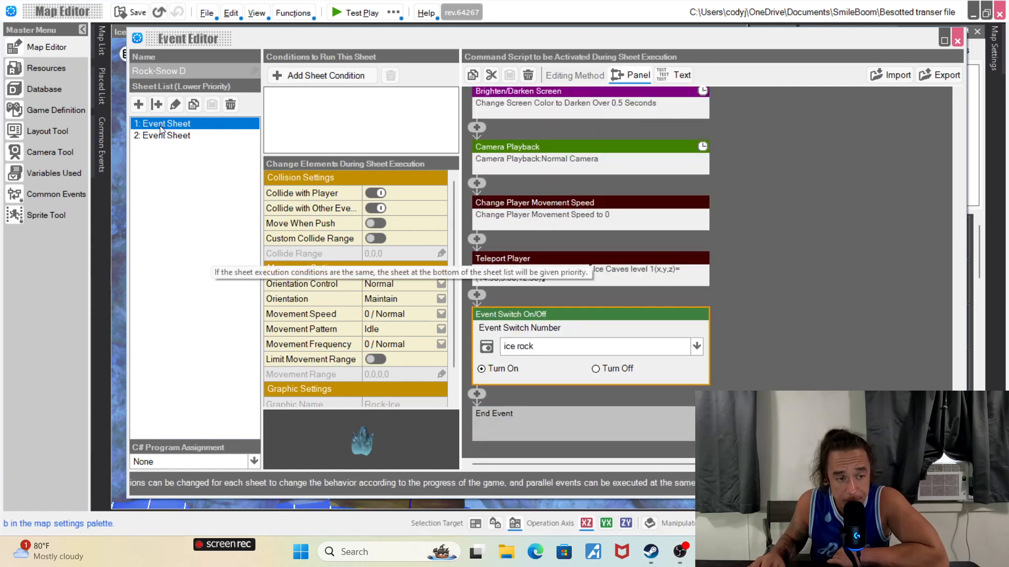
{"action": "left_click", "coordinate": [167, 137]}
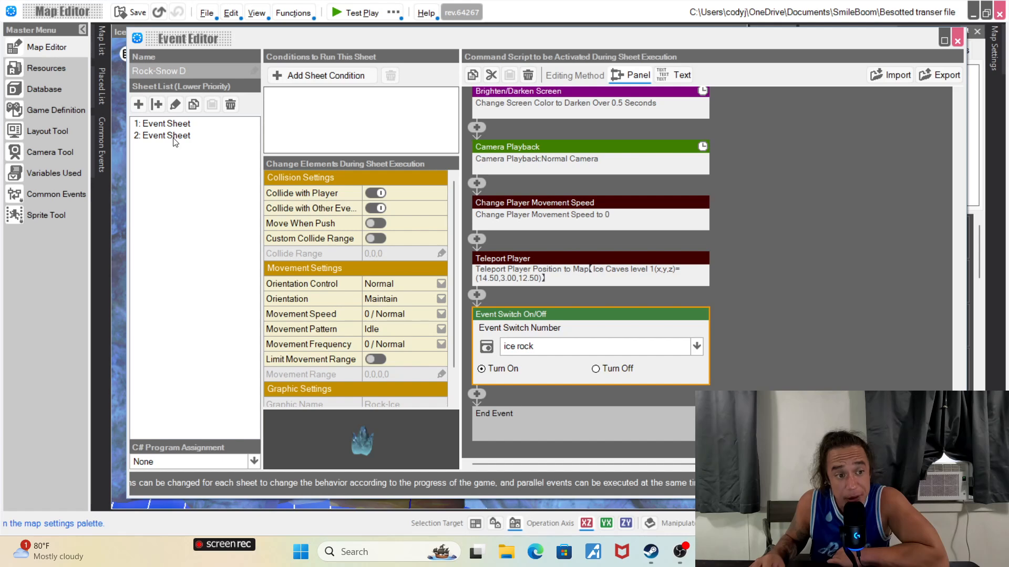
{"action": "left_click", "coordinate": [174, 137]}
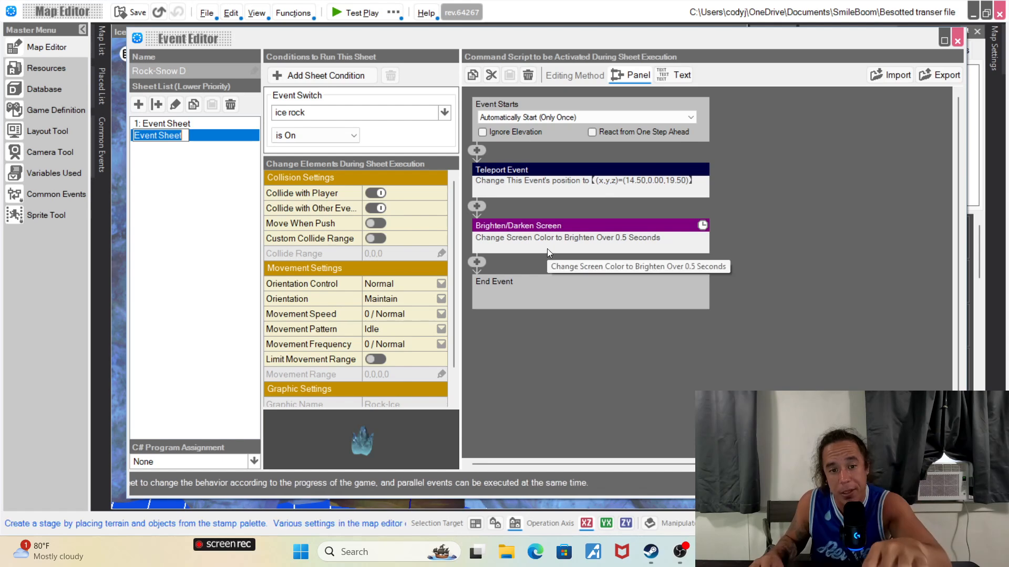
- Find Brighten/Darken Screen among the Screen Effects commands without adding it, and examine the second sheet's existing Brighten settings
{"action": "left_click", "coordinate": [476, 207]}
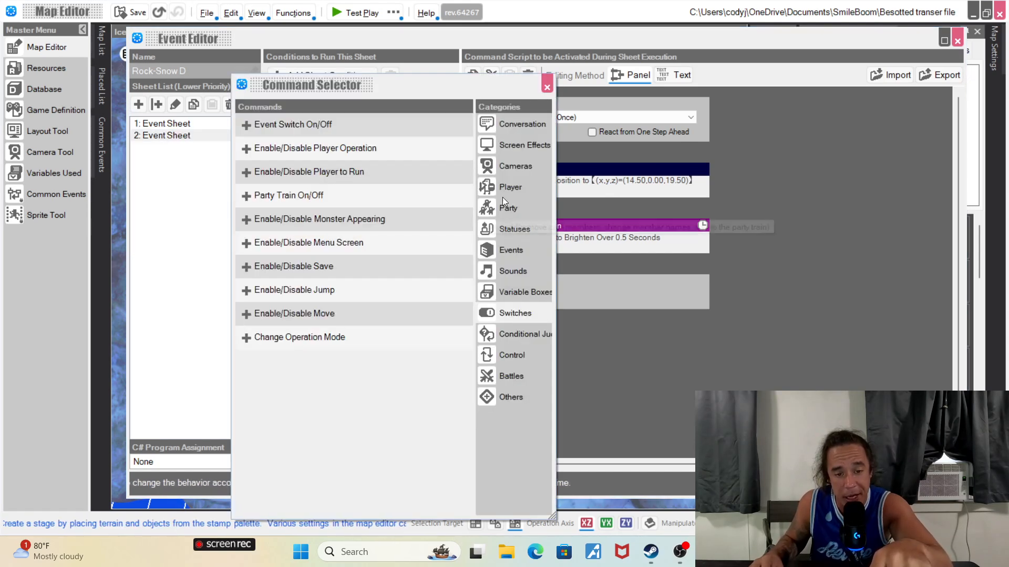
{"action": "left_click", "coordinate": [538, 143]}
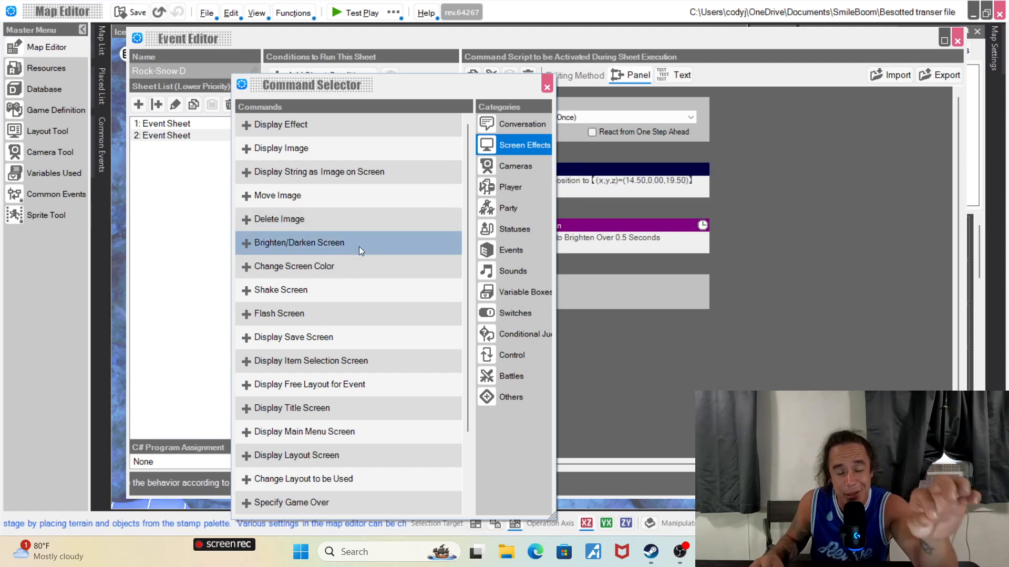
{"action": "left_click", "coordinate": [546, 86]}
{"action": "left_click", "coordinate": [548, 237]}
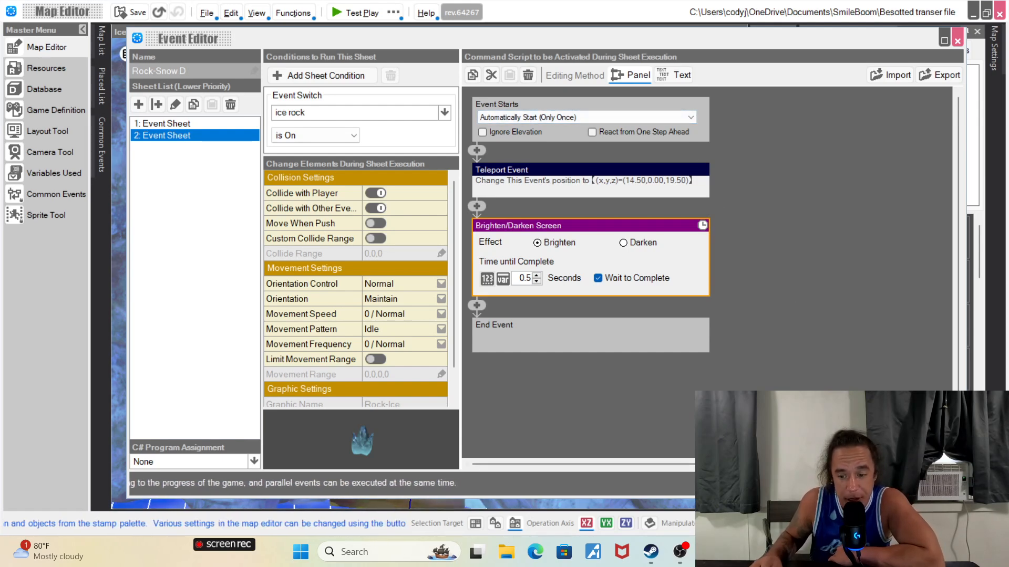
- Review the first event sheet's messages, player walk, wait and darken commands back towards its start, and leave the event editor
{"action": "left_click", "coordinate": [142, 127]}
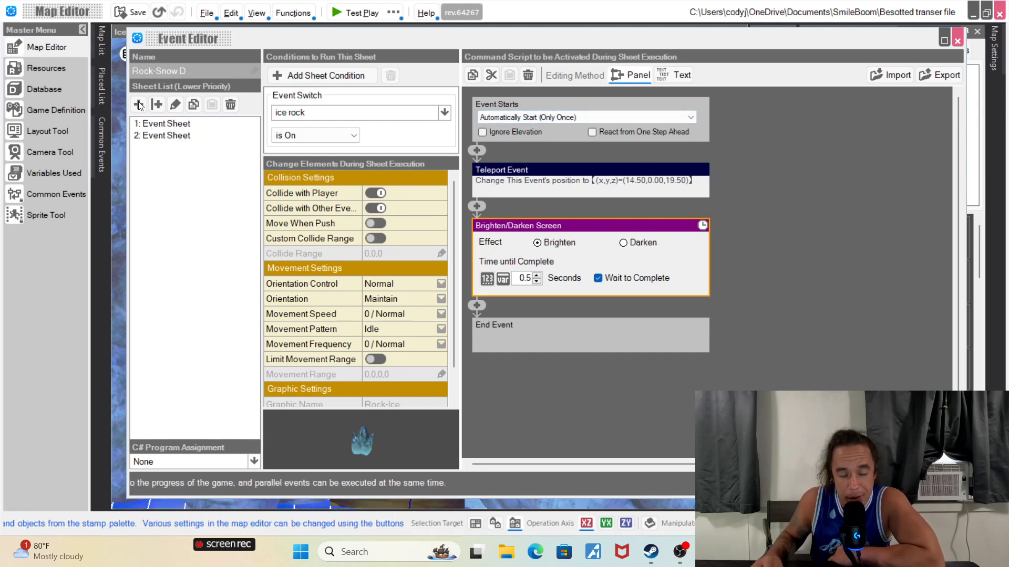
{"action": "scroll", "coordinate": [749, 331], "scroll_direction": "up", "scroll_amount": 3}
{"action": "scroll", "coordinate": [751, 309], "scroll_direction": "up", "scroll_amount": 10}
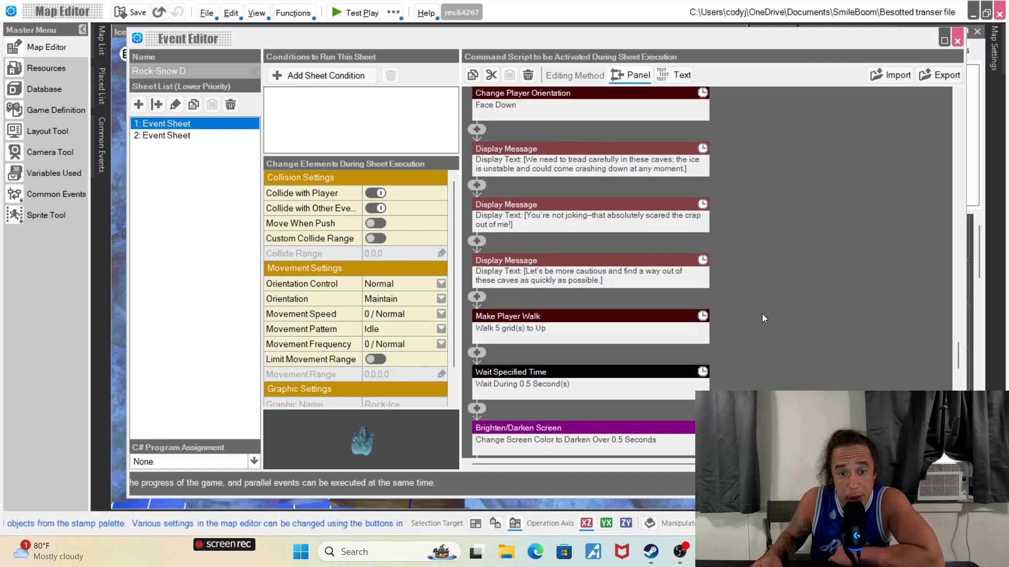
{"action": "scroll", "coordinate": [747, 230], "scroll_direction": "up", "scroll_amount": 7}
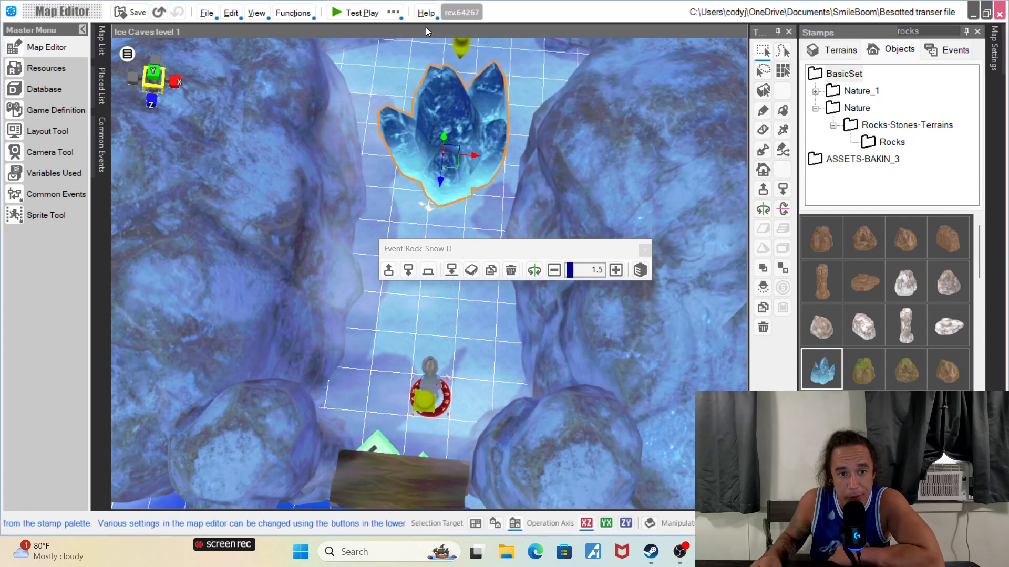
{"action": "left_click", "coordinate": [677, 553]}
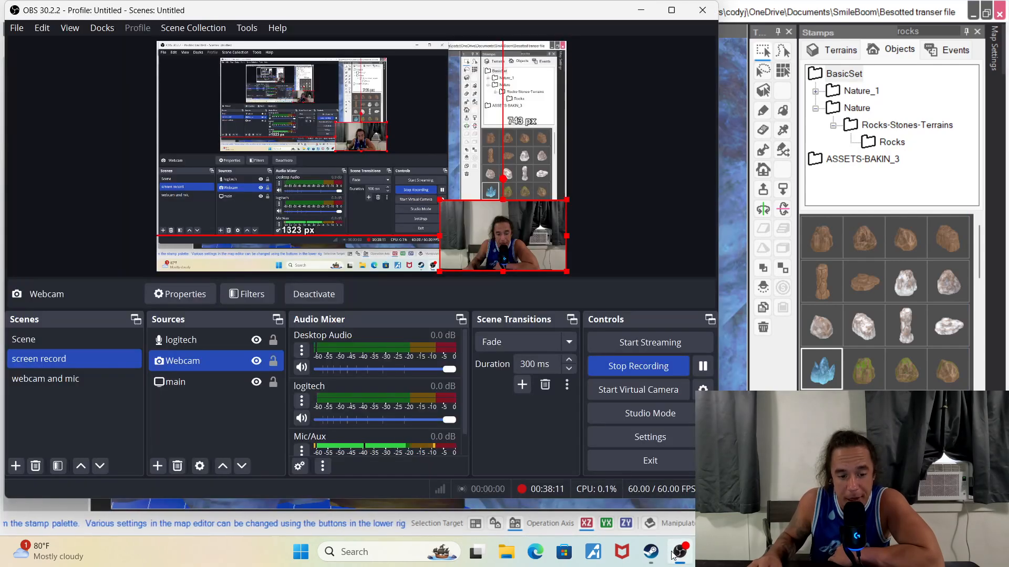
{"action": "left_click", "coordinate": [678, 552]}
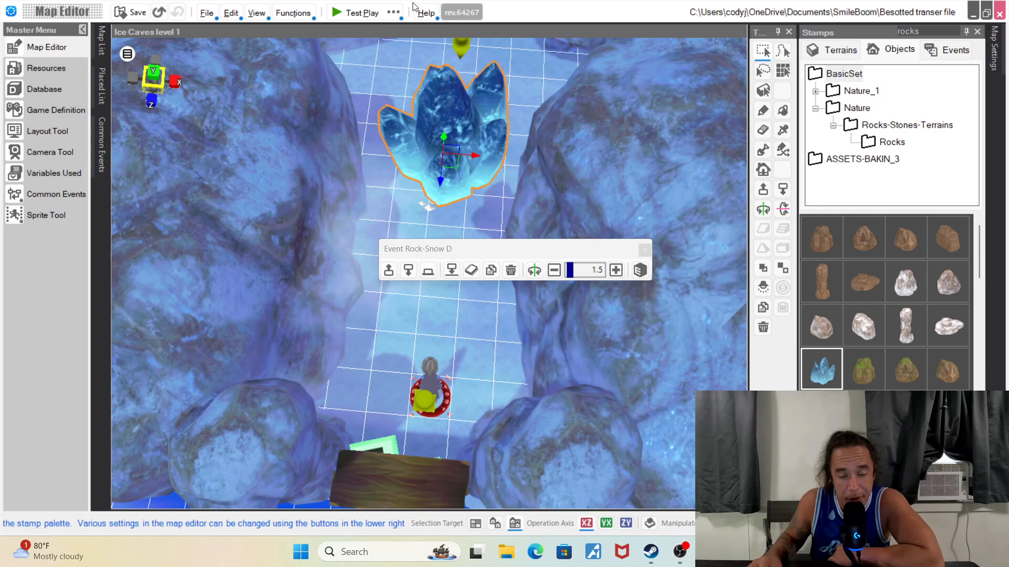
- Test play the game with Title Skip, advance through the falling-ice cutscene's messages until it finishes, and close the player
{"action": "left_click", "coordinate": [392, 10]}
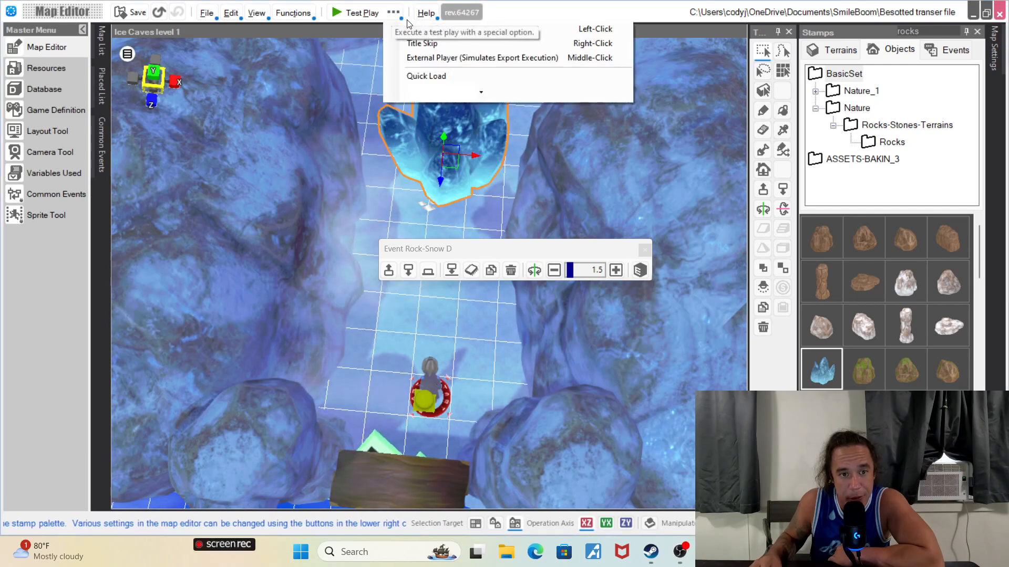
{"action": "left_click", "coordinate": [429, 44]}
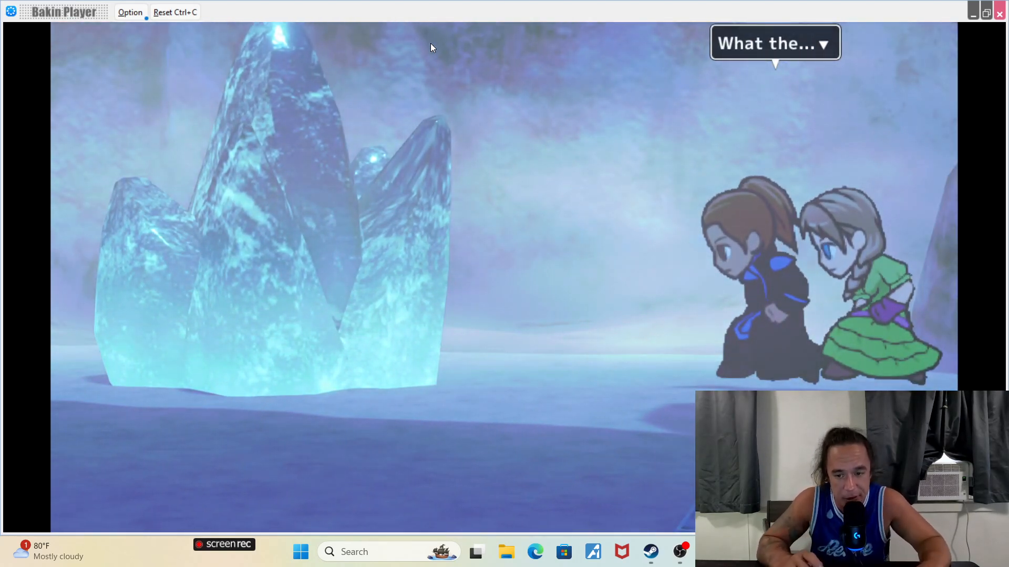
{"action": "key", "text": "Return"}
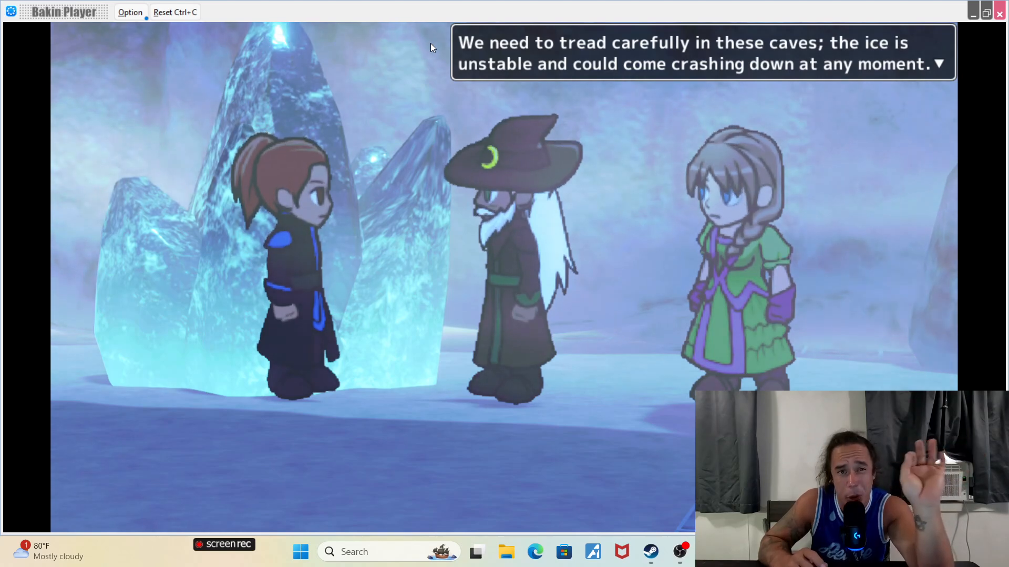
{"action": "key", "text": "Return"}
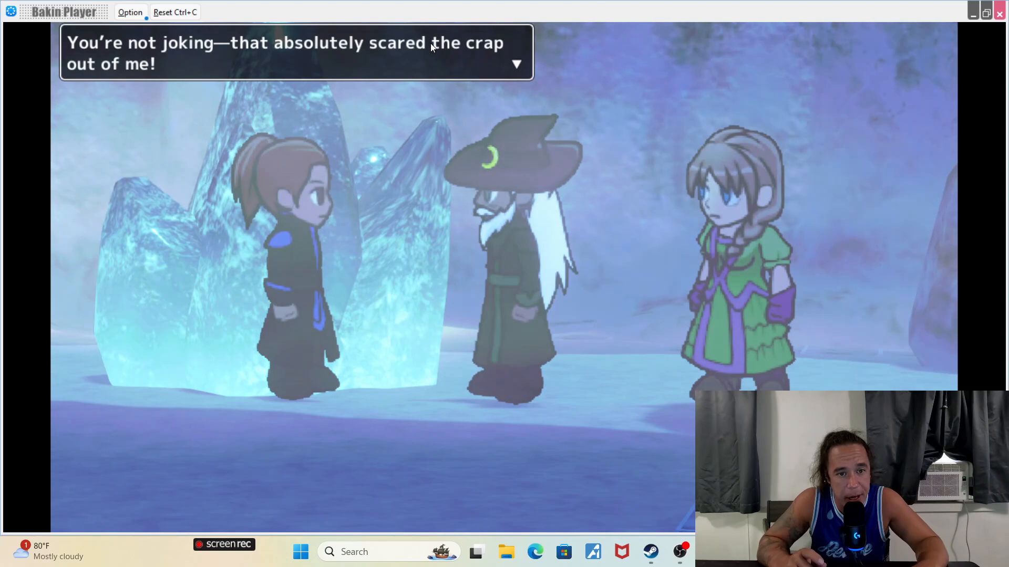
{"action": "key", "text": "Return"}
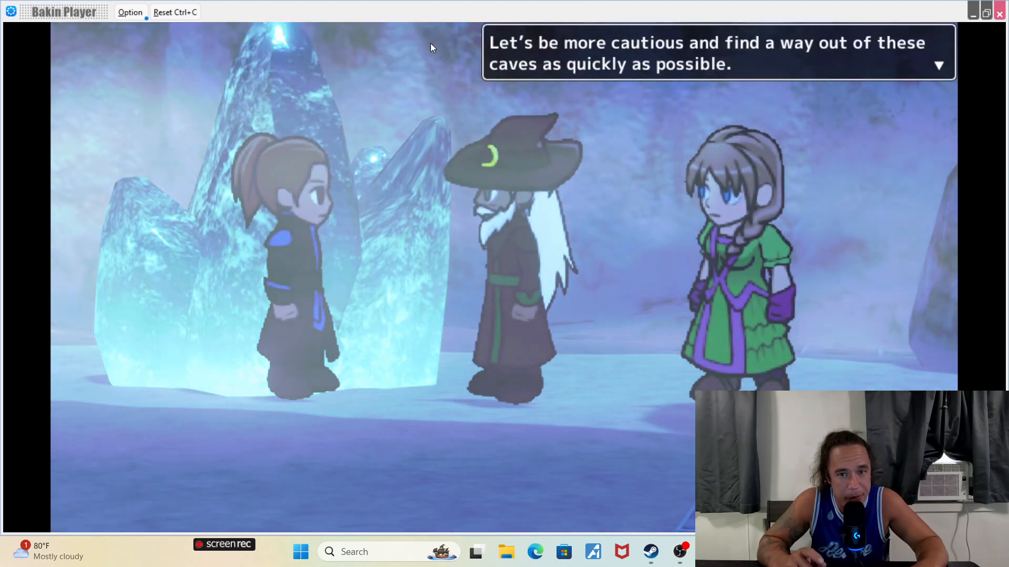
{"action": "key", "text": "Return"}
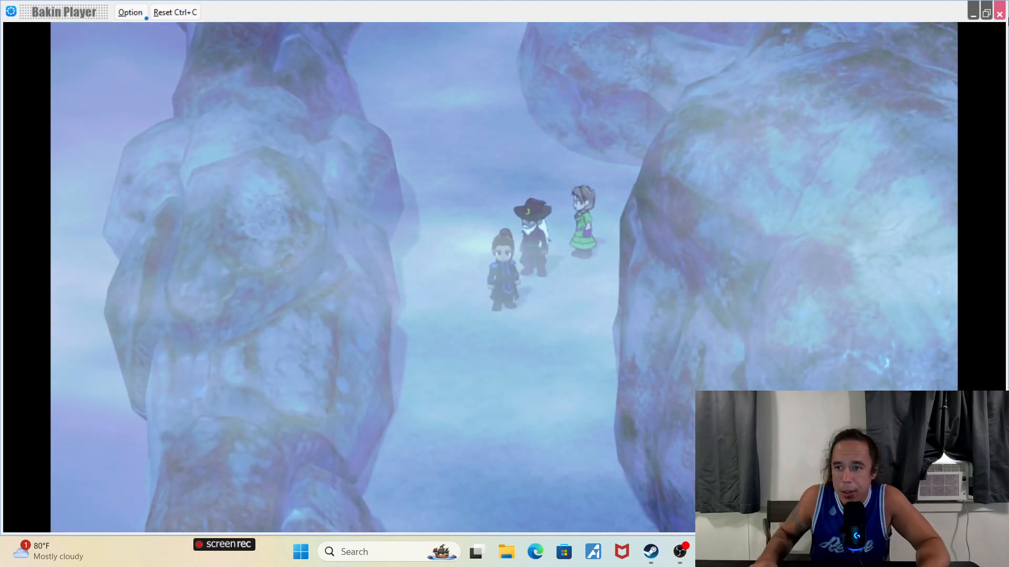
{"action": "left_click", "coordinate": [1001, 19]}
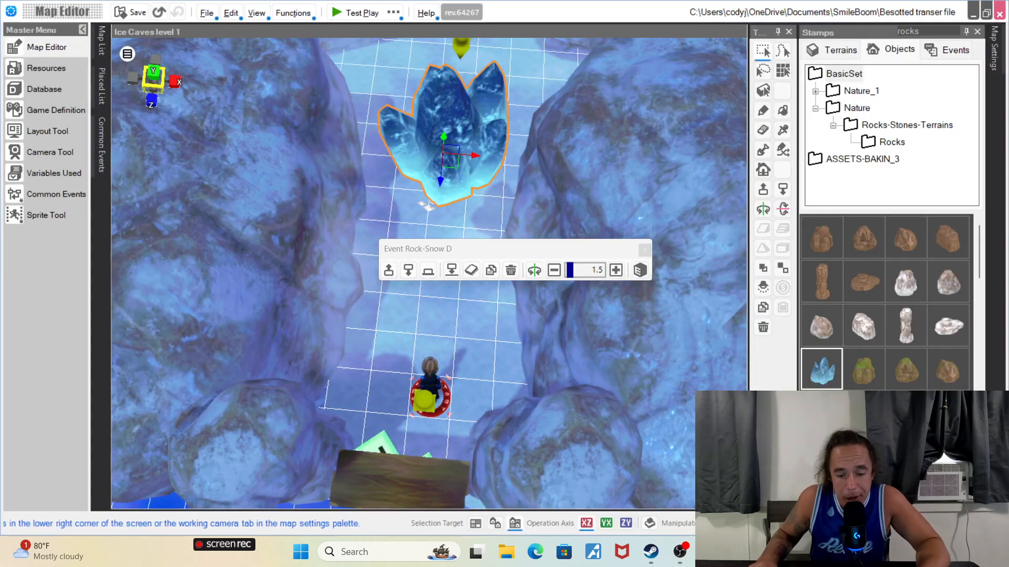
- Switch to OBS and shrink the Webcam source, placing it in the lower-right corner of the screen record scene
{"action": "left_click", "coordinate": [679, 552]}
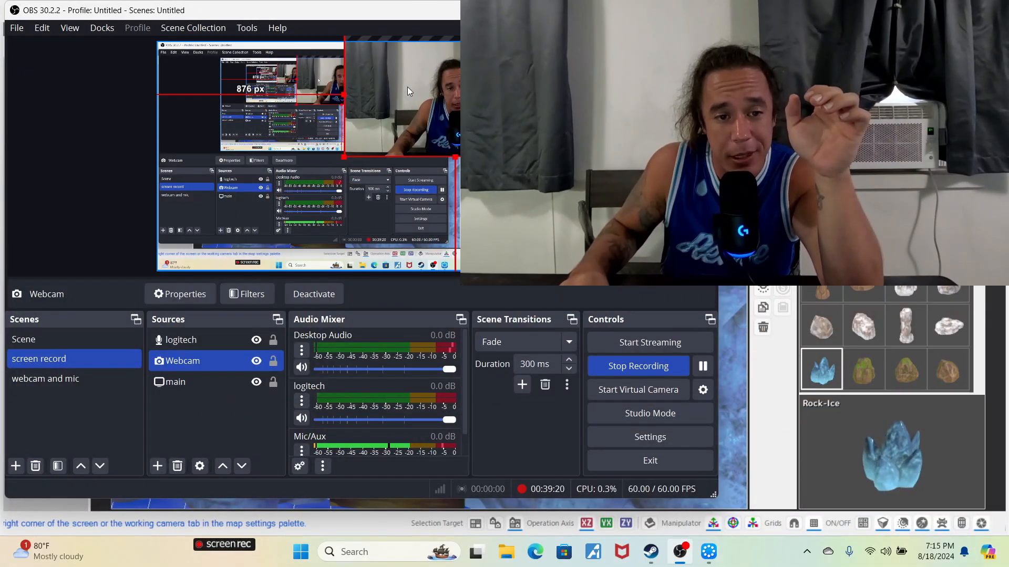
{"action": "left_click_drag", "start_coordinate": [409, 91], "coordinate": [481, 214]}
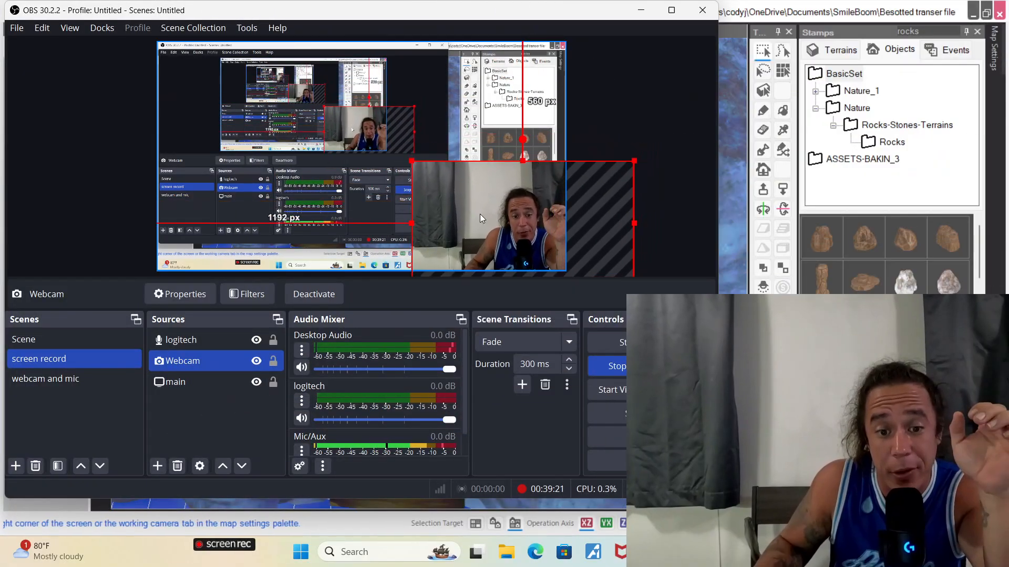
{"action": "left_click_drag", "start_coordinate": [635, 224], "coordinate": [547, 199]}
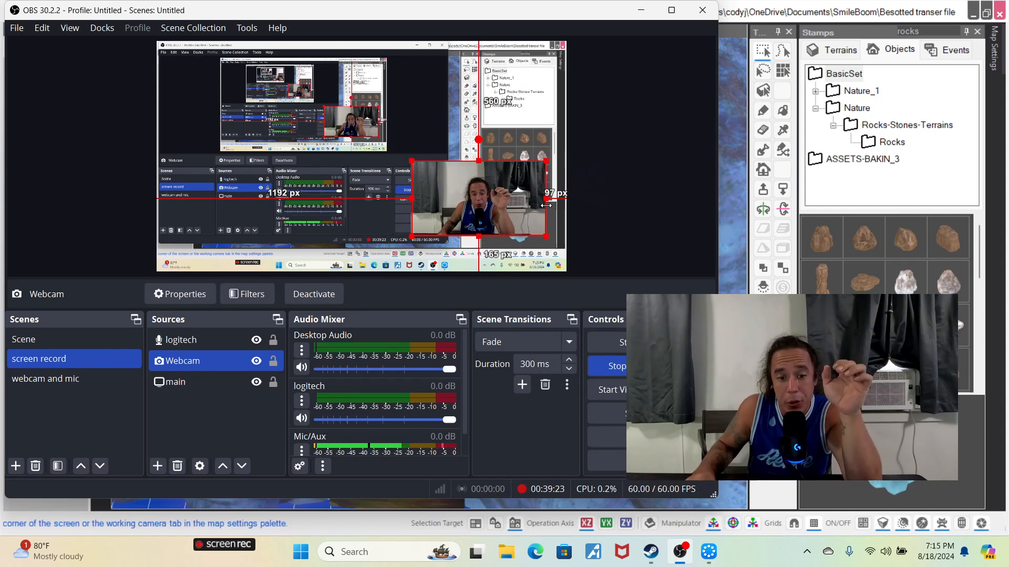
{"action": "left_click_drag", "start_coordinate": [483, 198], "coordinate": [502, 234]}
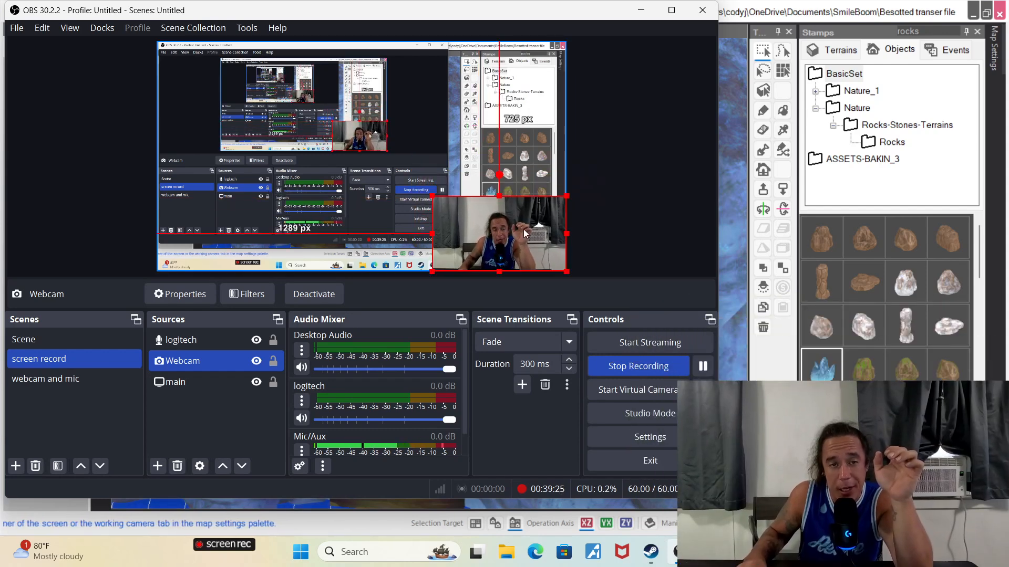